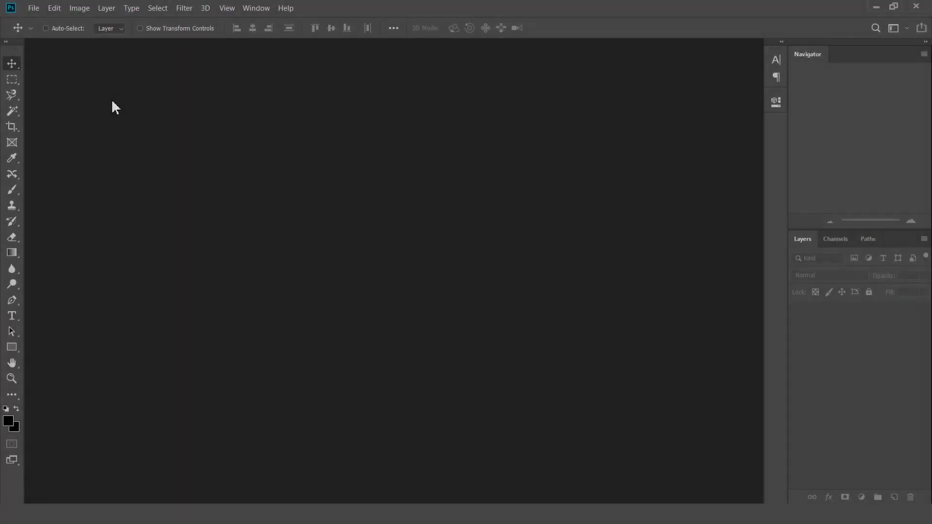
# Start a new document and browse the Photo, Print, Art & Illustration and Web presets.
pyautogui.click(30, 9)
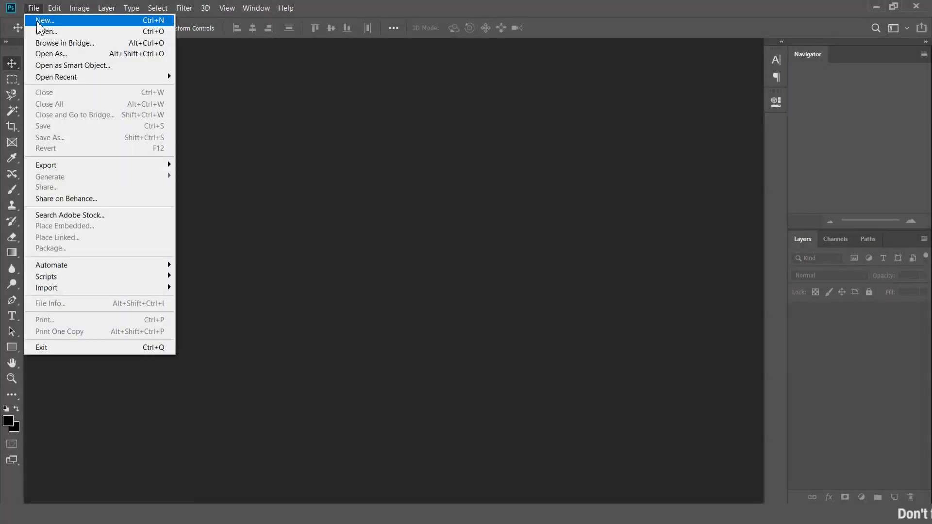
pyautogui.click(37, 17)
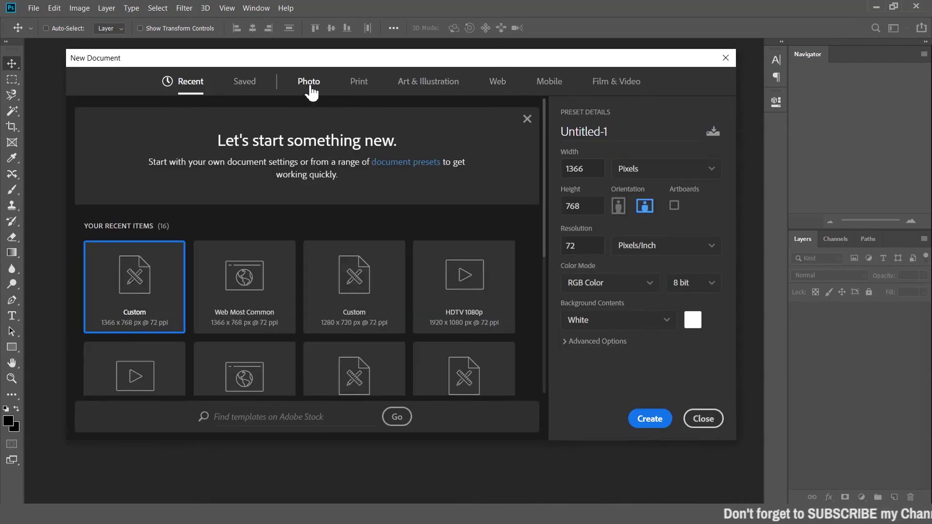
pyautogui.click(311, 87)
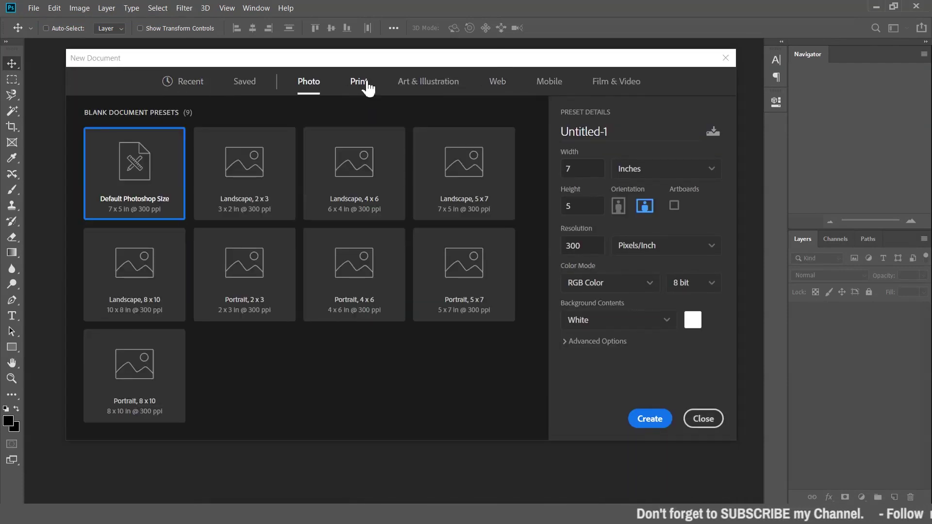
pyautogui.click(359, 85)
pyautogui.click(435, 90)
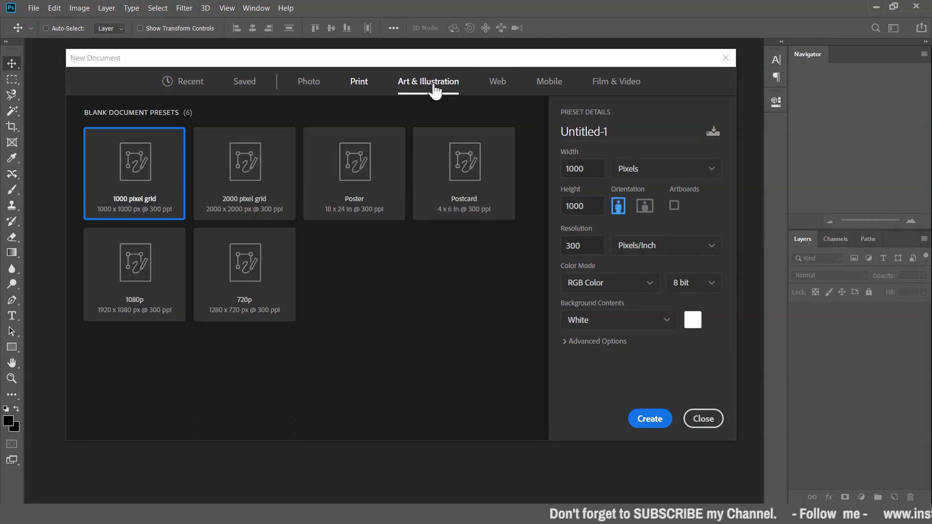
pyautogui.click(496, 85)
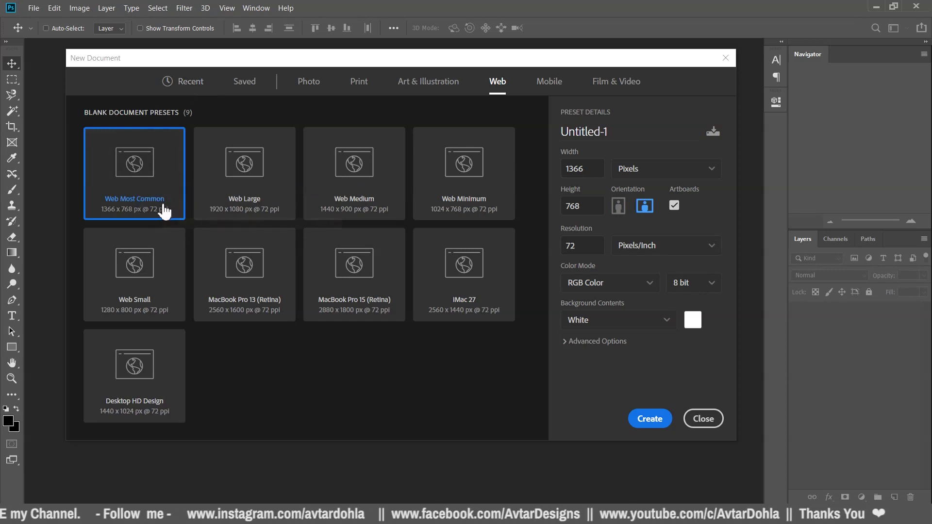
pyautogui.click(184, 81)
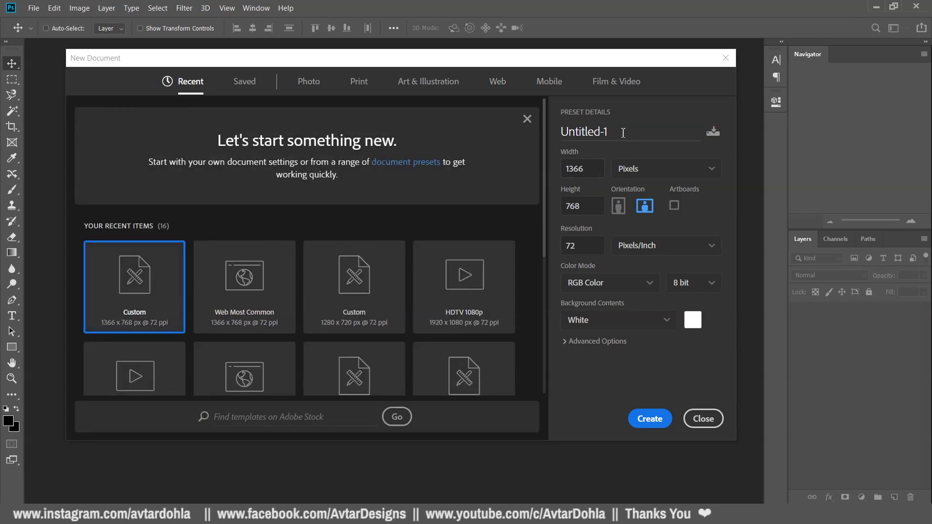
# Name the 1366×768 px document 'ui design', set resolution 300 ppi, and create it.
pyautogui.moveTo(622, 132); pyautogui.dragTo(558, 136)
pyautogui.write('ui design')
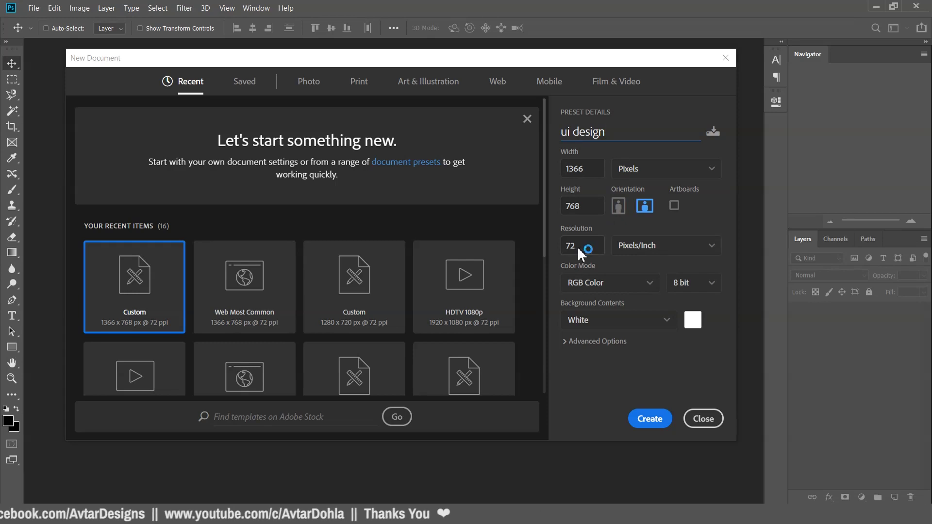
pyautogui.moveTo(578, 248); pyautogui.dragTo(558, 252)
pyautogui.write('300')
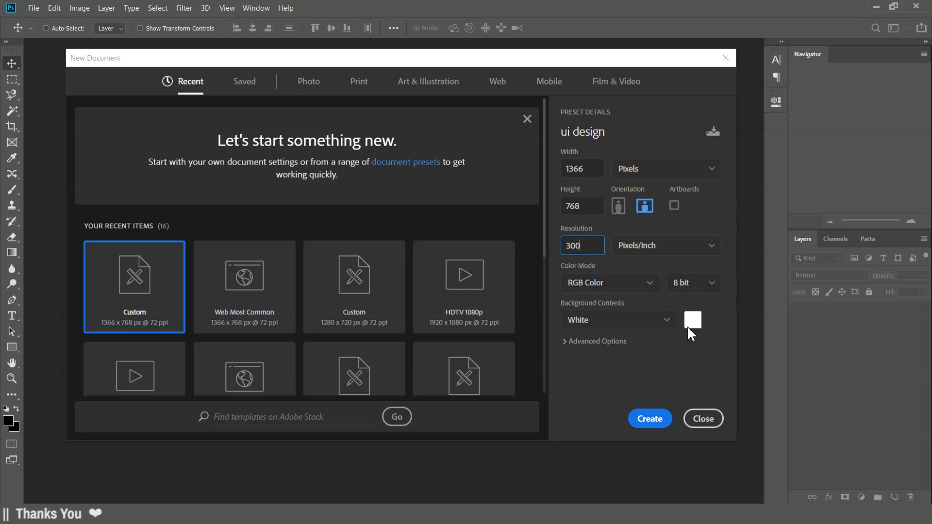
pyautogui.click(650, 420)
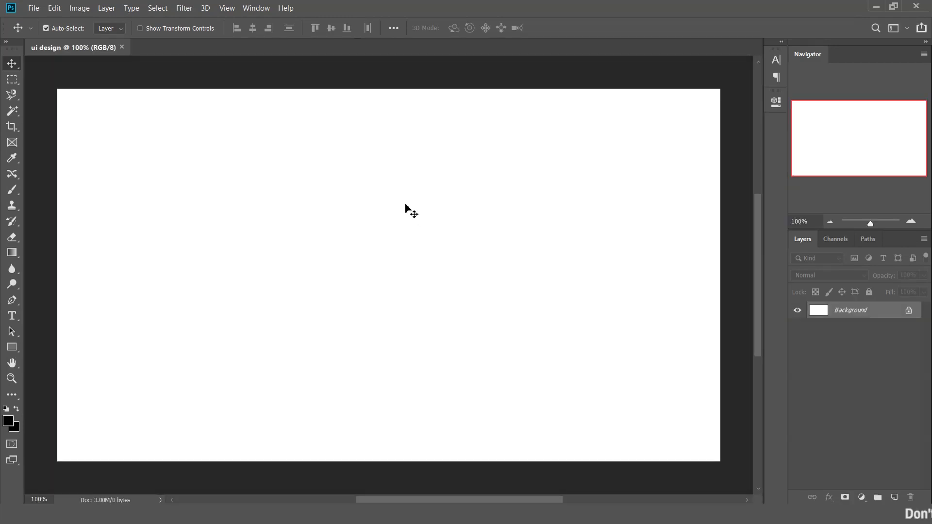
# Show rulers and place a fixed-size 100×64 px marquee at the canvas edge to measure the margin.
pyautogui.hotkey('ctrl', 'r')
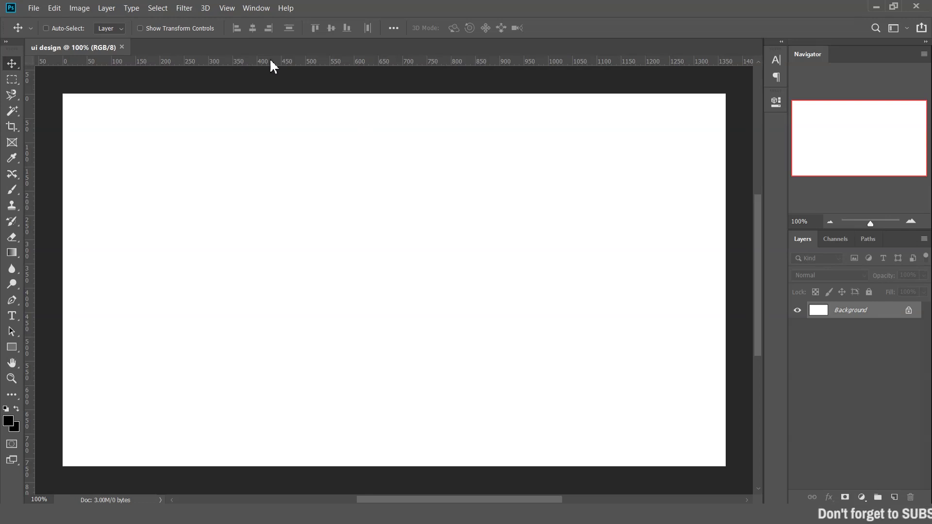
pyautogui.click(11, 80)
pyautogui.click(71, 78)
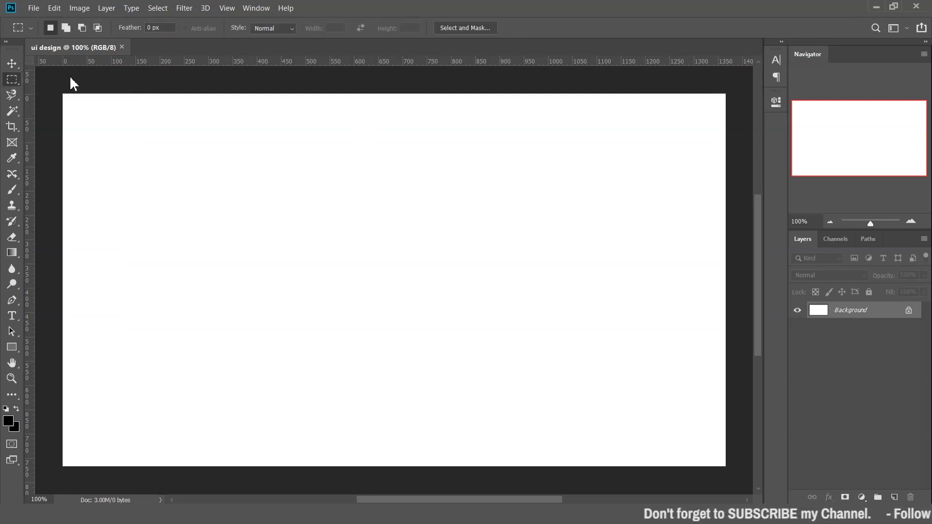
pyautogui.click(278, 28)
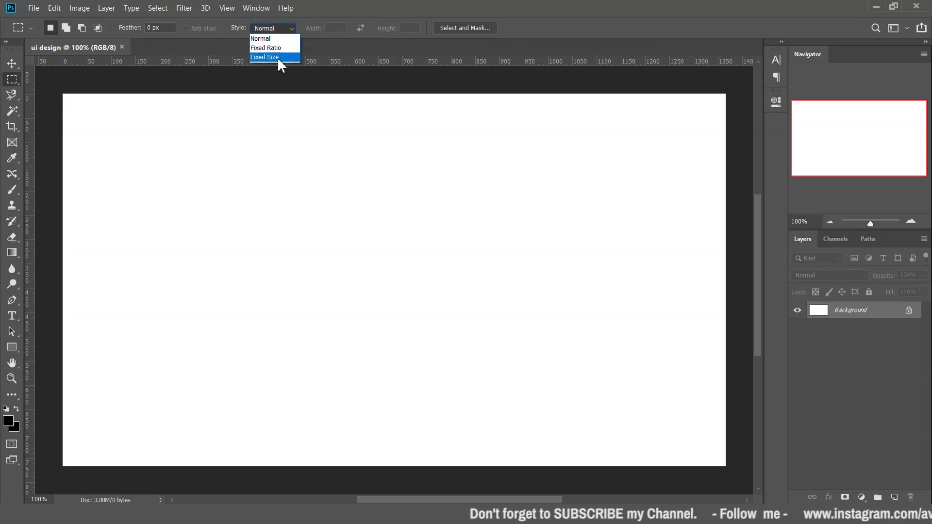
pyautogui.click(277, 57)
pyautogui.click(337, 31)
pyautogui.write('100')
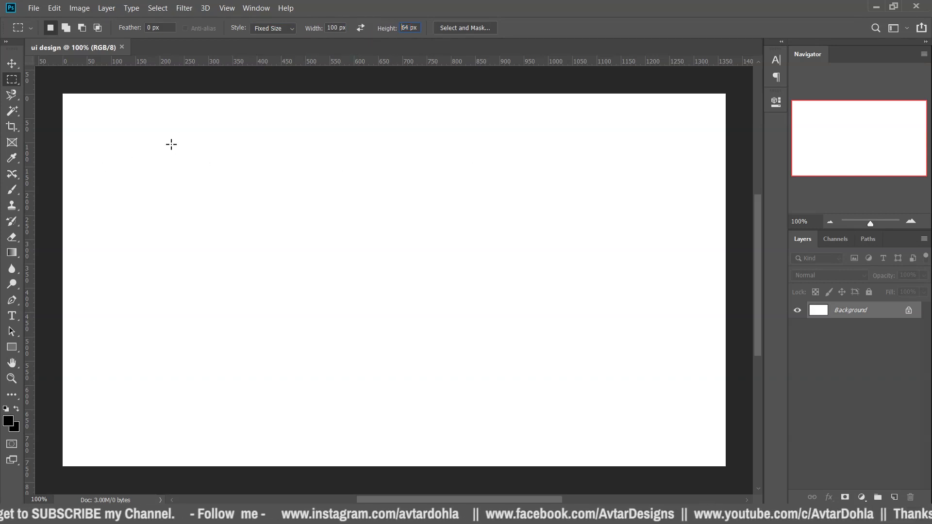
pyautogui.moveTo(191, 164)
pyautogui.mouseDown()
pyautogui.moveTo(43, 155)
pyautogui.moveTo(697, 156)
pyautogui.mouseUp()
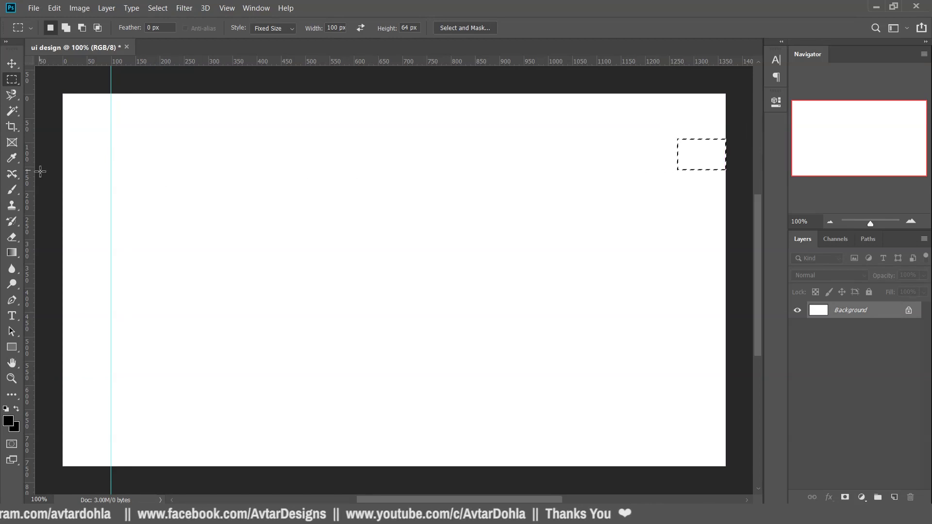
# Add vertical guides at the left and right 100 px margins, then hide the rulers.
pyautogui.moveTo(32, 170)
pyautogui.mouseDown()
pyautogui.moveTo(561, 167)
pyautogui.moveTo(682, 172)
pyautogui.moveTo(692, 188)
pyautogui.mouseUp()
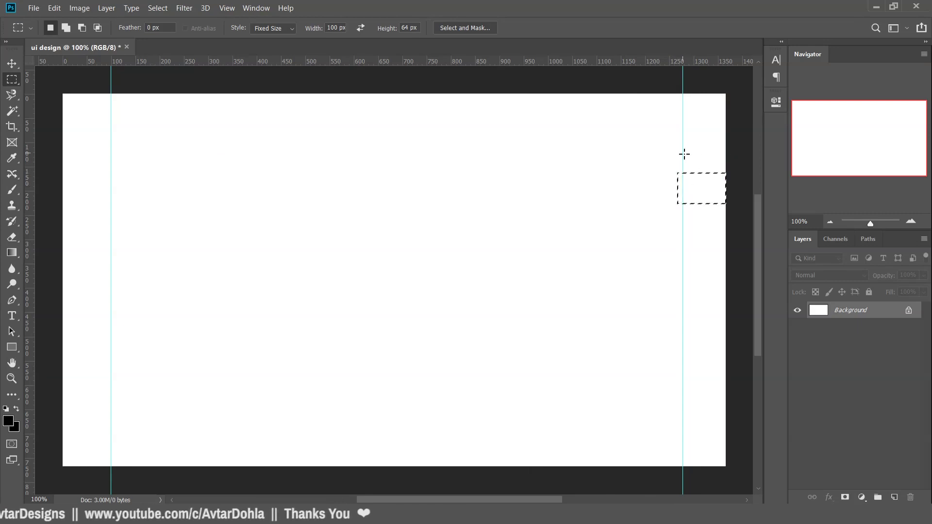
pyautogui.press('v')
pyautogui.moveTo(684, 154); pyautogui.dragTo(676, 154)
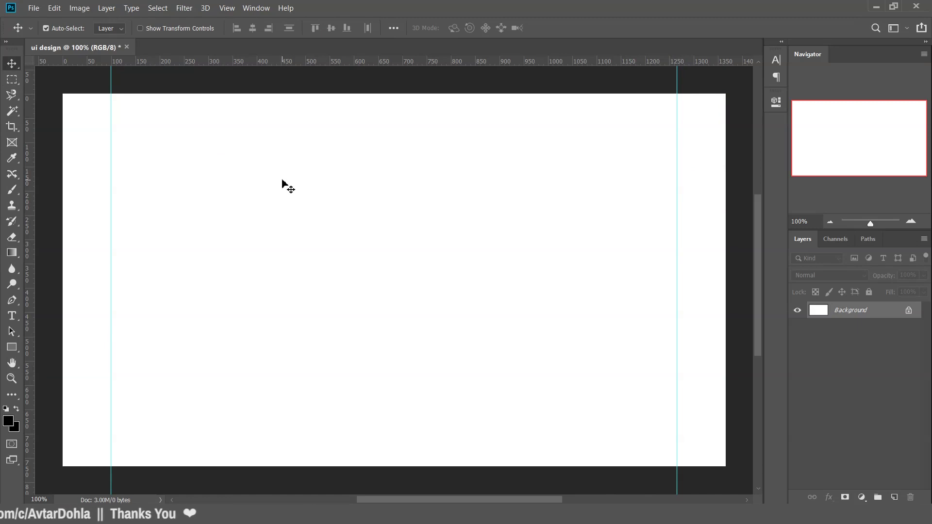
pyautogui.hotkey('ctrl', 'r')
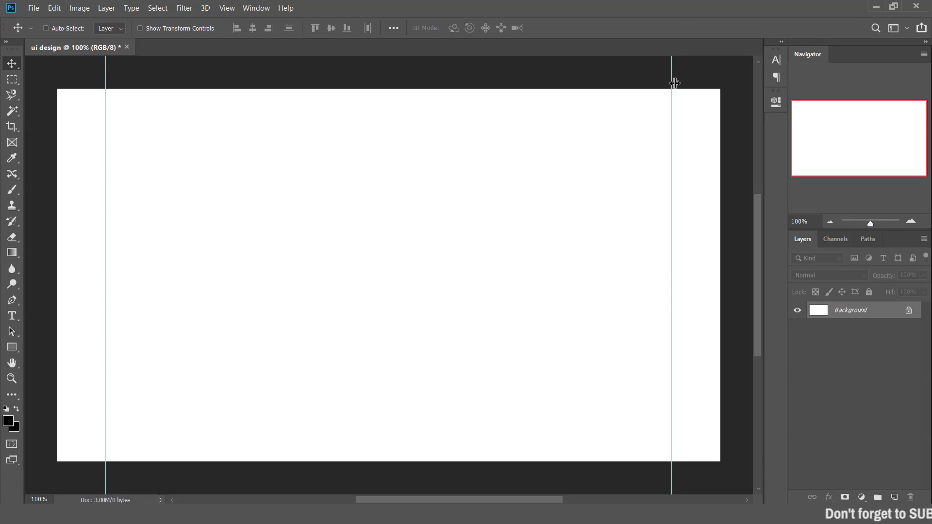
# Lock the guides from the View menu and confirm they can no longer be dragged.
pyautogui.click(228, 8)
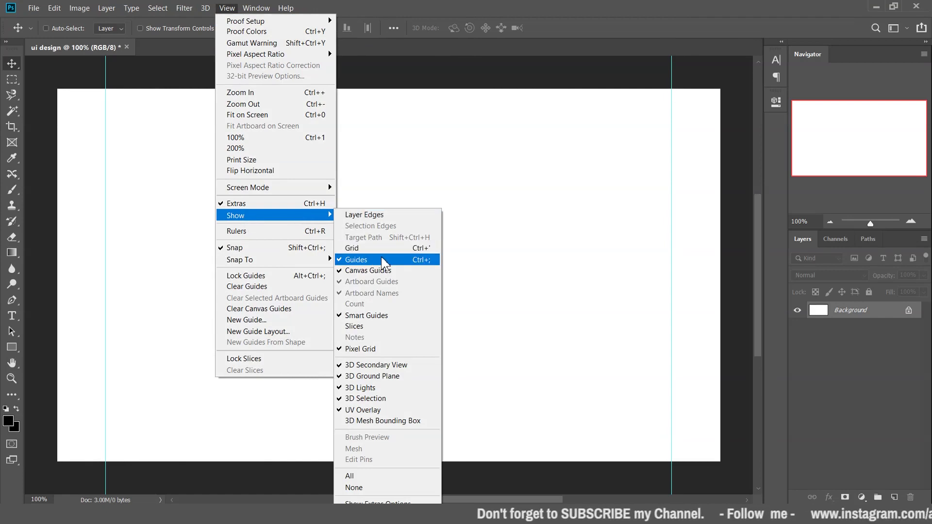
pyautogui.click(277, 277)
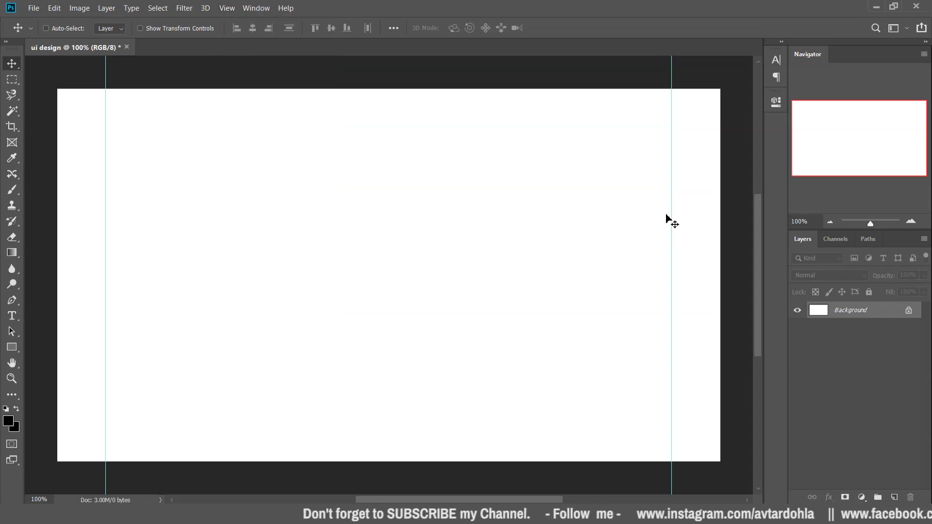
pyautogui.moveTo(670, 221); pyautogui.dragTo(657, 214)
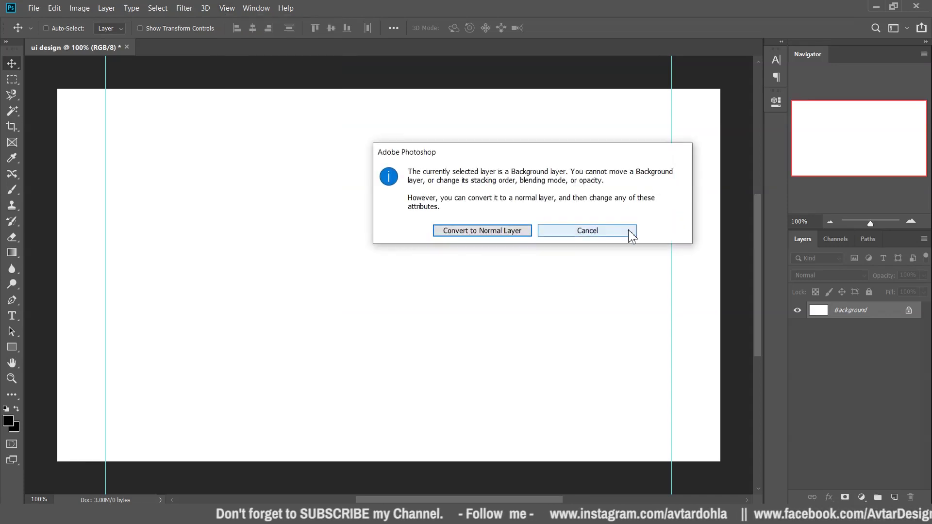
pyautogui.click(629, 232)
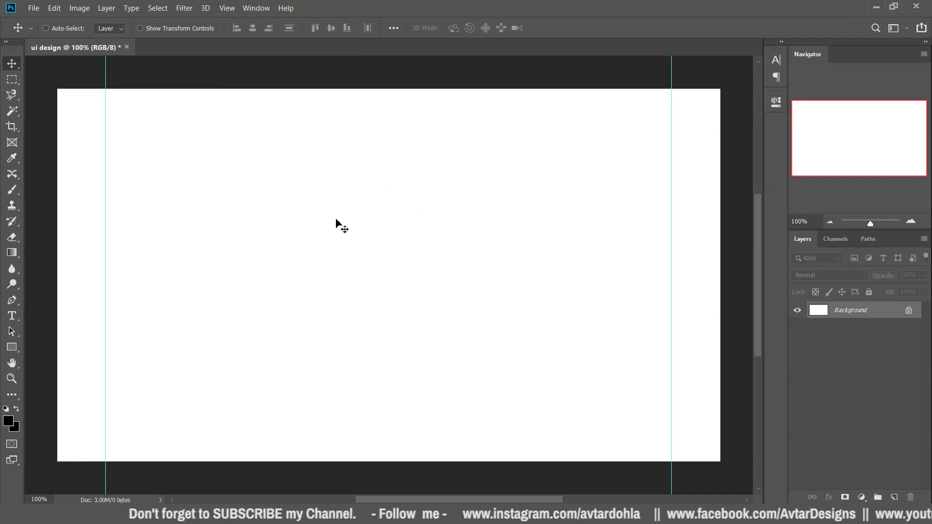
# Draw a full-width rectangle across the canvas top and fill it pale pink #f5eded.
pyautogui.click(16, 349)
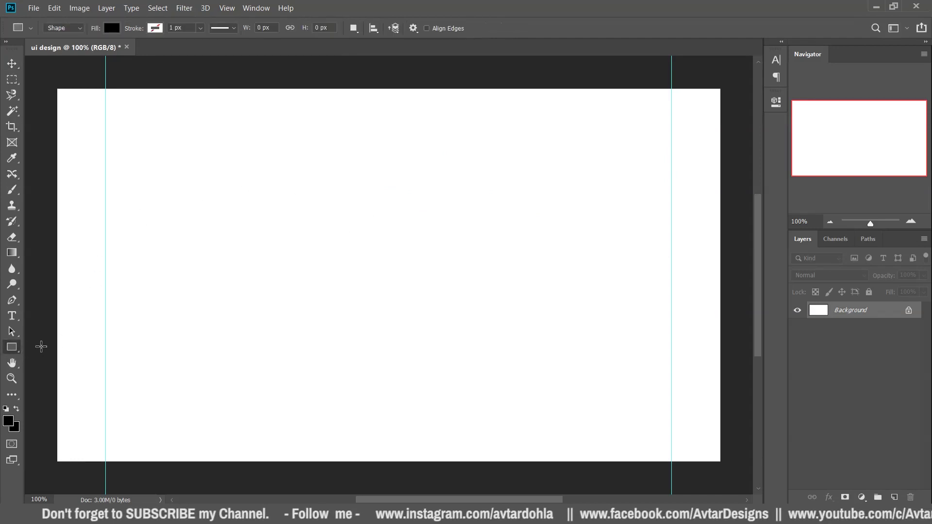
pyautogui.moveTo(54, 85); pyautogui.dragTo(709, 136)
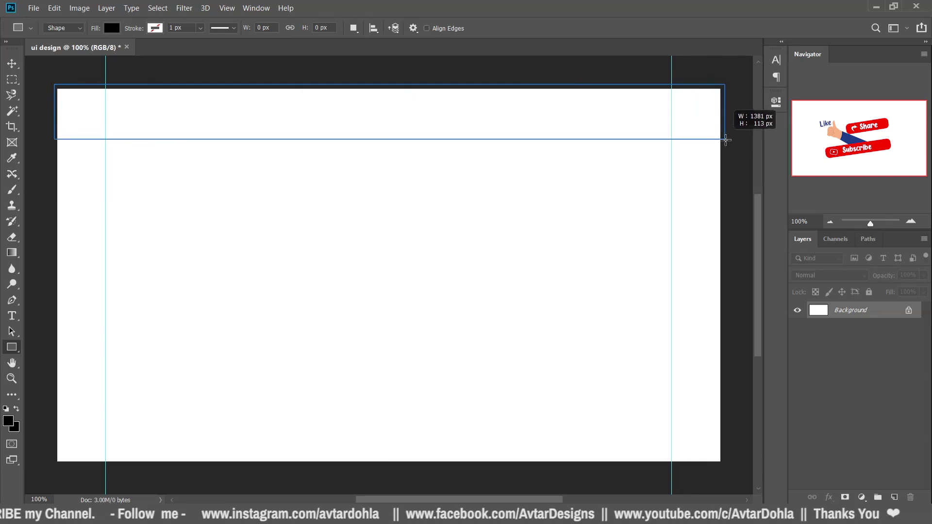
pyautogui.moveTo(708, 136); pyautogui.dragTo(726, 137)
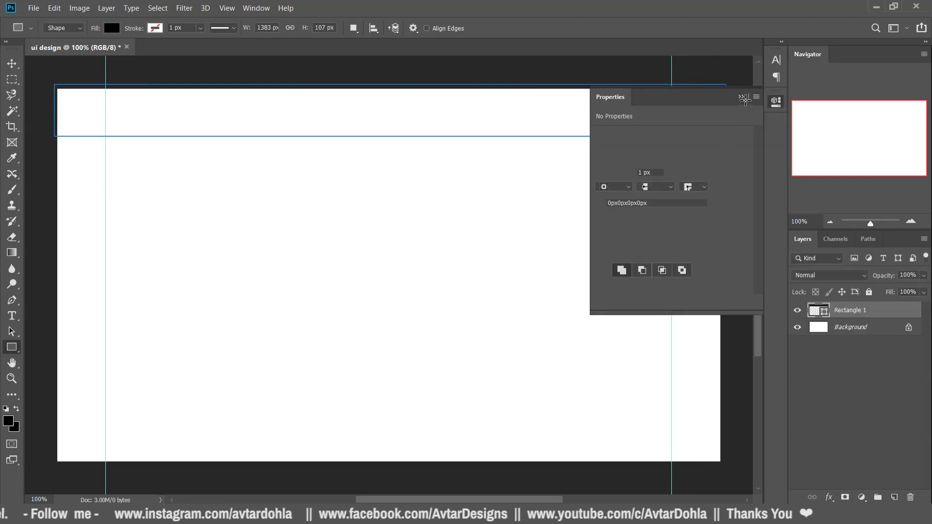
pyautogui.click(741, 98)
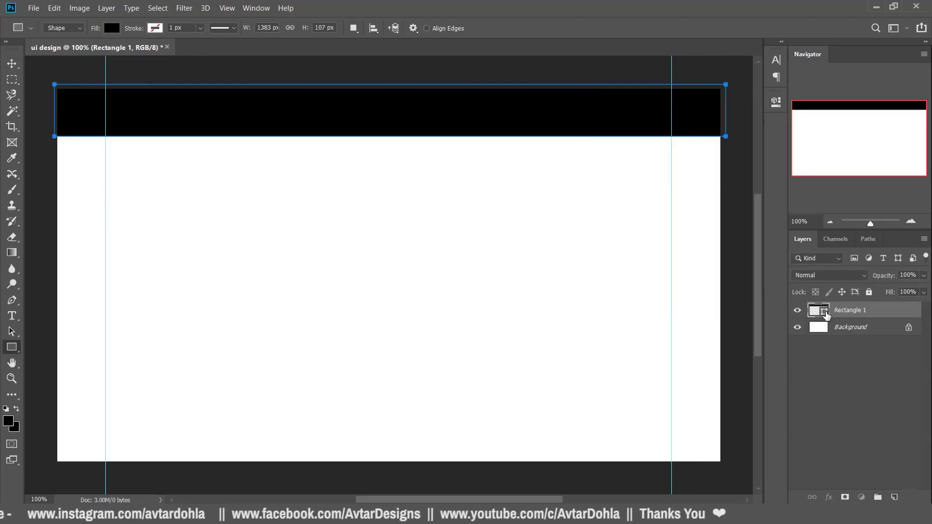
pyautogui.doubleClick(825, 313)
pyautogui.click(571, 258)
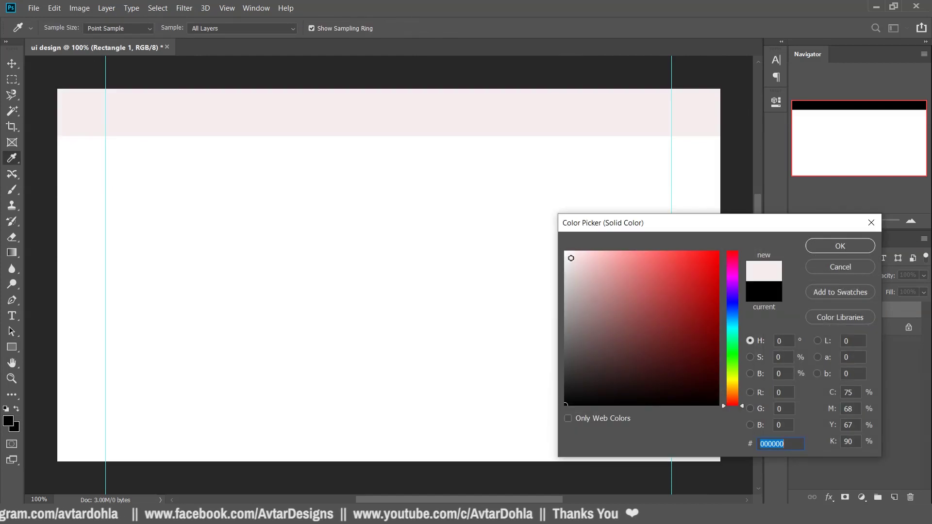
pyautogui.click(840, 245)
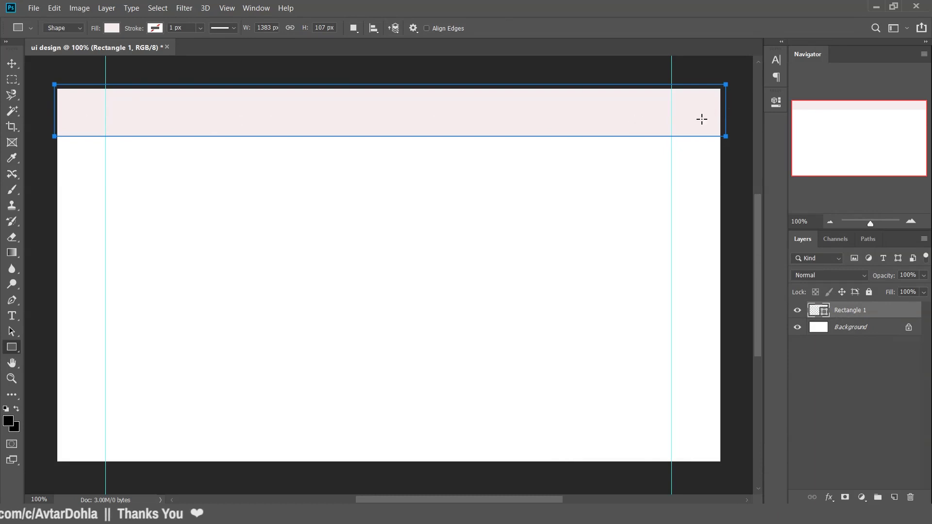
pyautogui.click(15, 317)
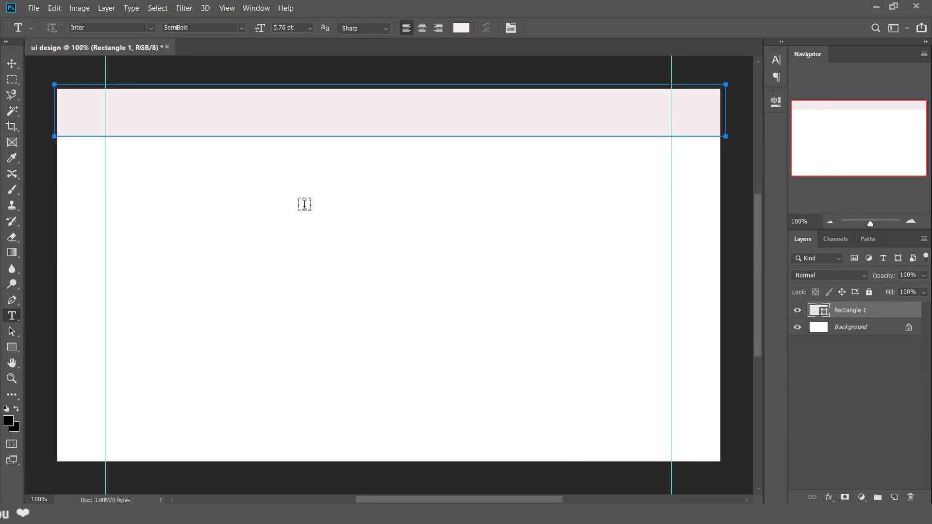
# Type 'trendy Fashion' in black #000000, with Fashion on its own line.
pyautogui.click(304, 204)
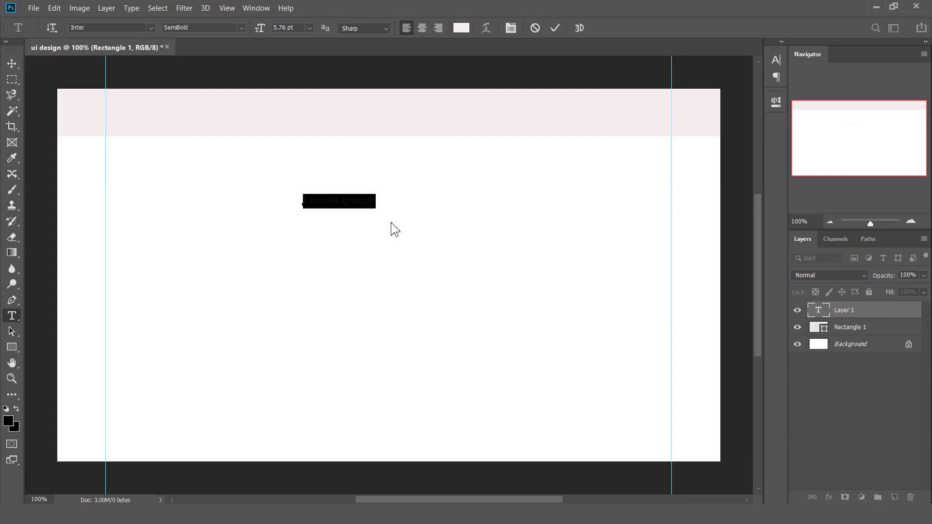
pyautogui.click(461, 28)
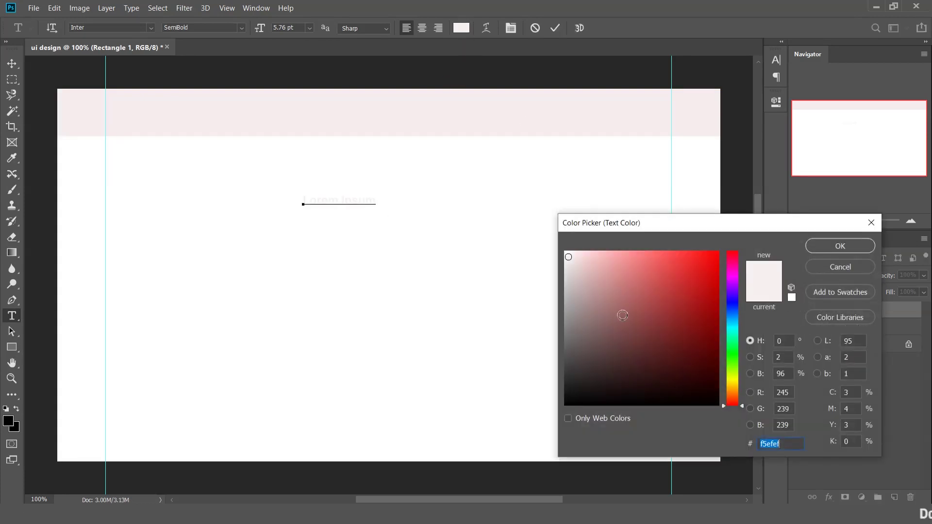
pyautogui.write('000000')
pyautogui.press('Return')
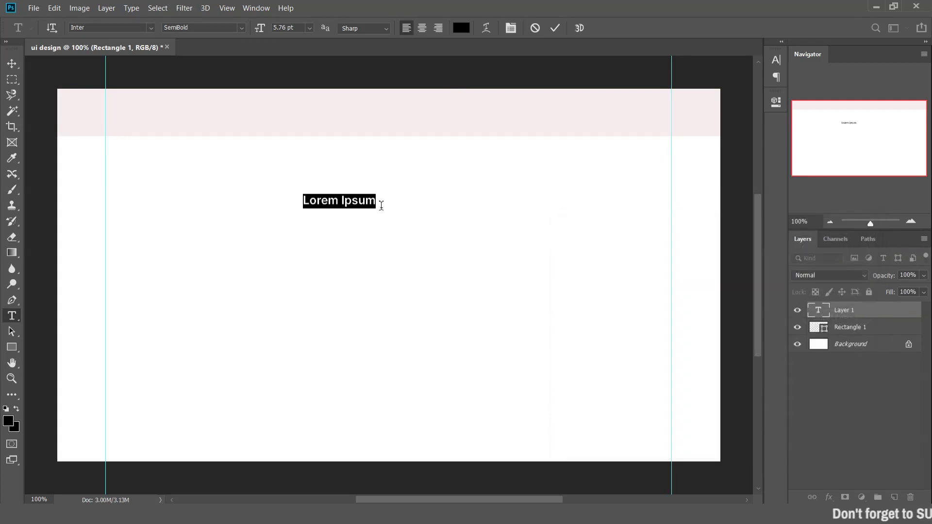
pyautogui.write('tr')
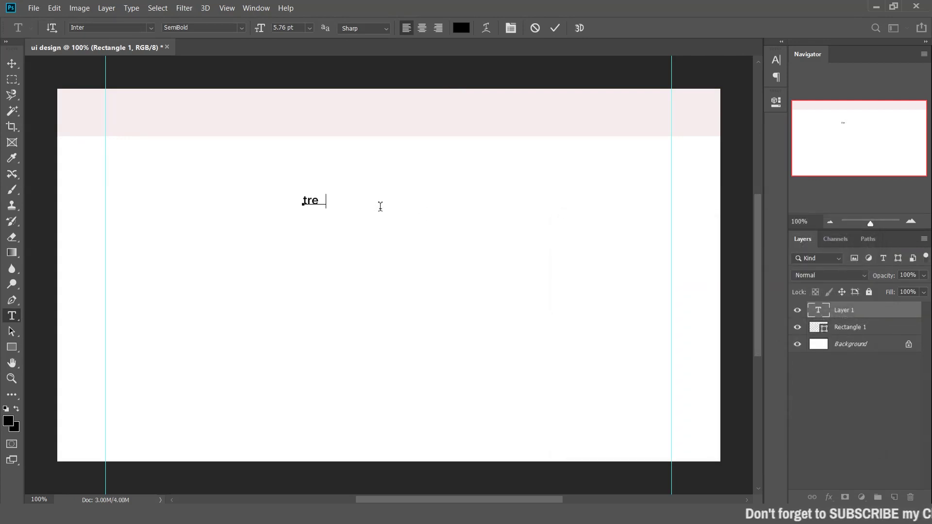
pyautogui.write('endy Fashion')
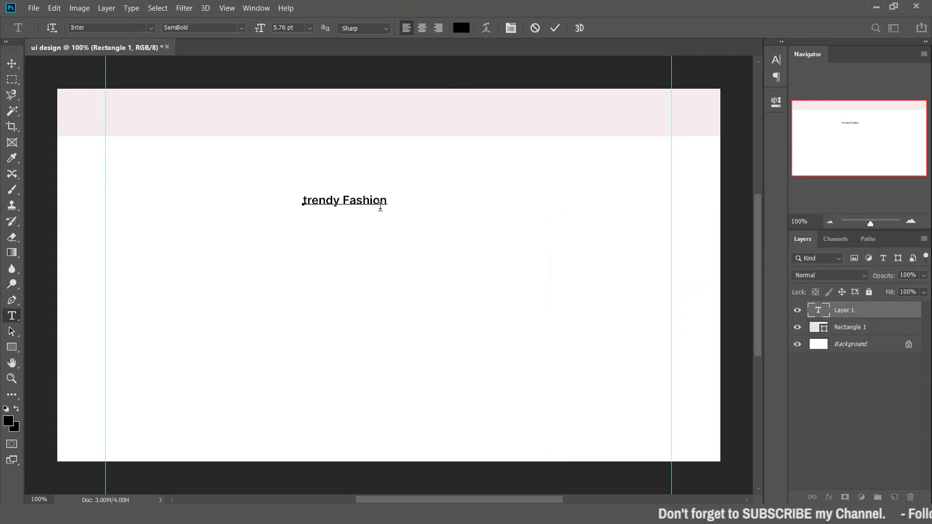
pyautogui.press('Left')
pyautogui.press('Left')
pyautogui.press('Left')
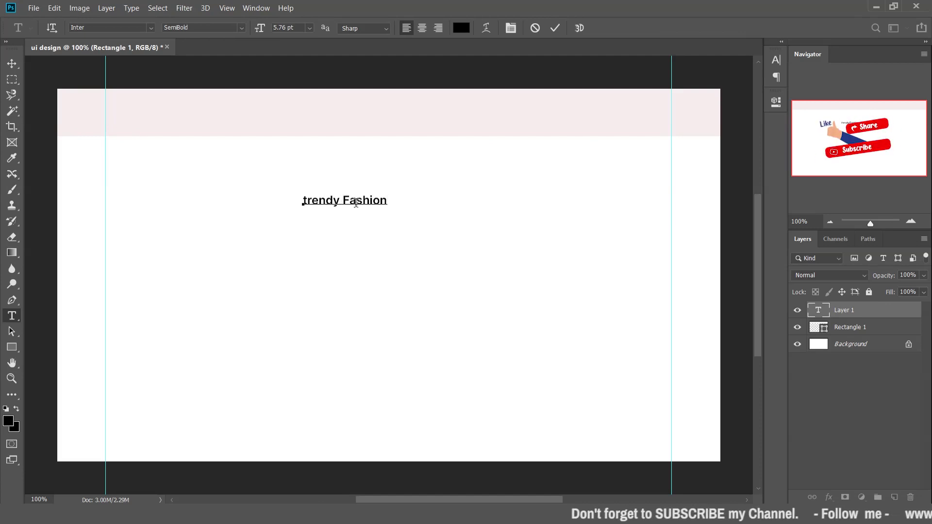
pyautogui.press('BackSpace')
pyautogui.press('Return')
# Make Fashion bold and all caps, commit, and duplicate the logo text just below.
pyautogui.moveTo(346, 214); pyautogui.dragTo(254, 209)
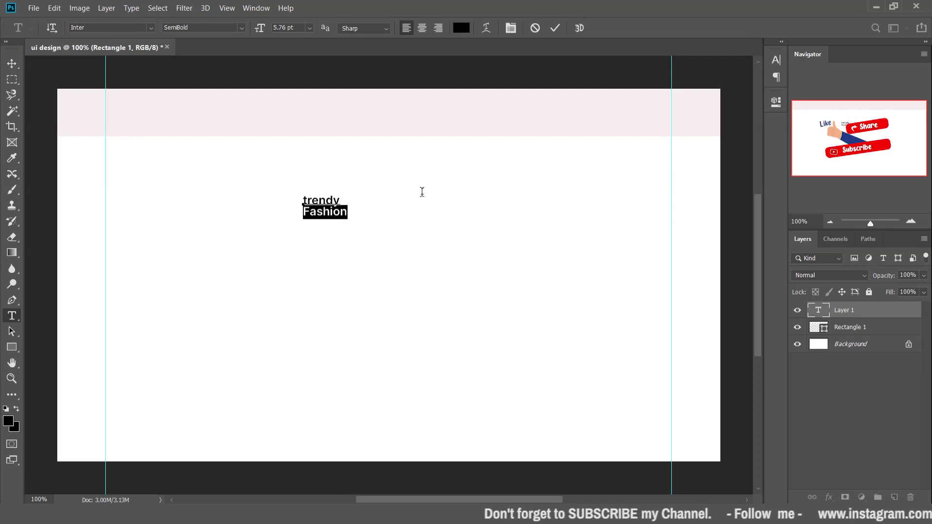
pyautogui.click(776, 60)
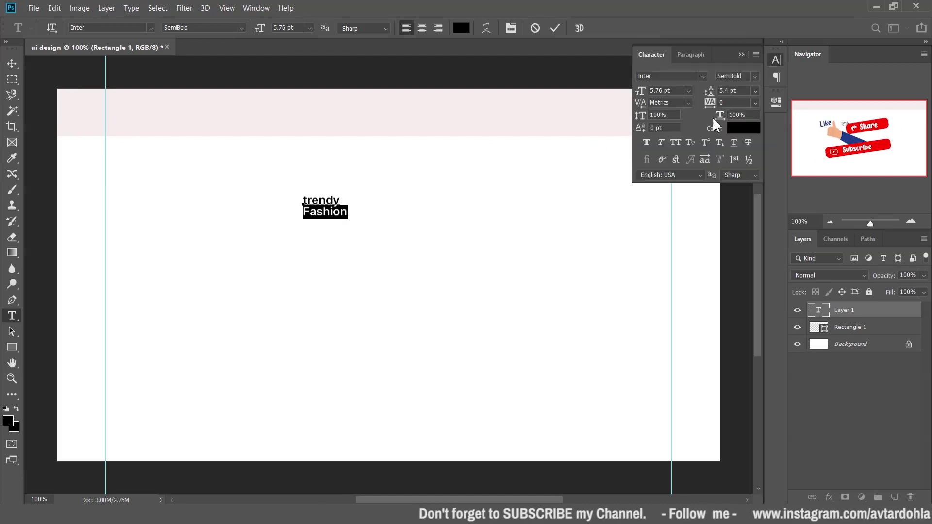
pyautogui.click(676, 142)
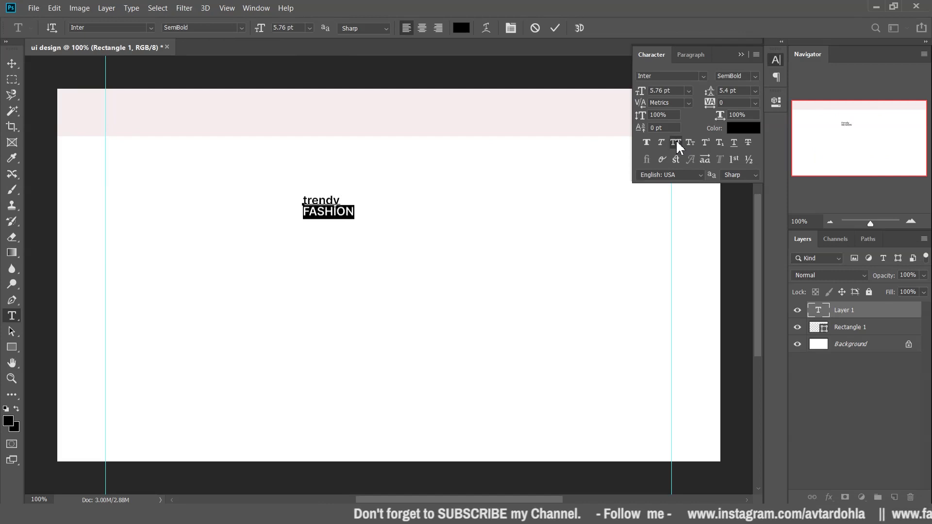
pyautogui.click(755, 77)
pyautogui.click(760, 130)
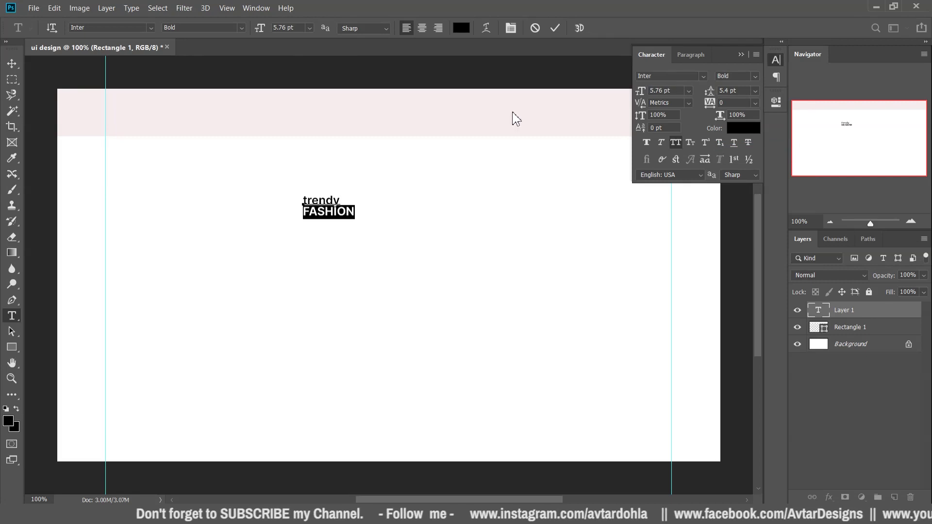
pyautogui.click(338, 199)
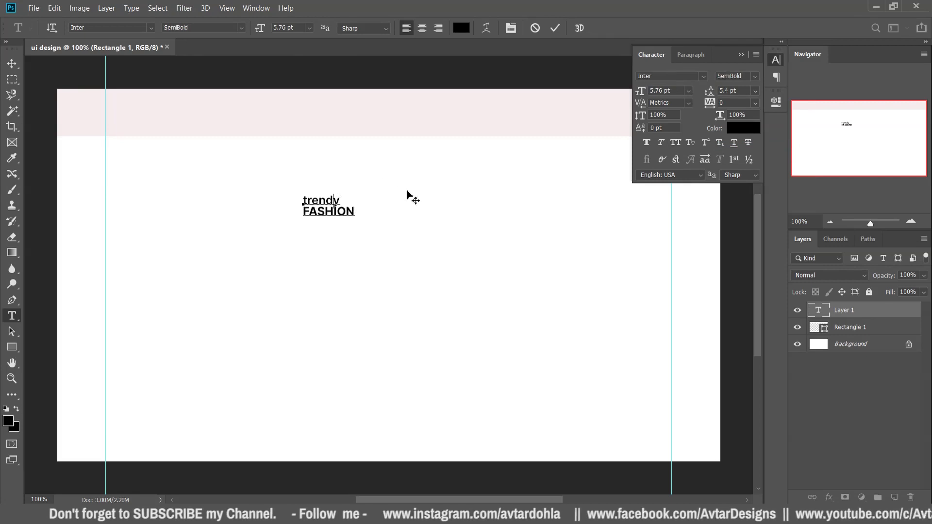
pyautogui.click(554, 27)
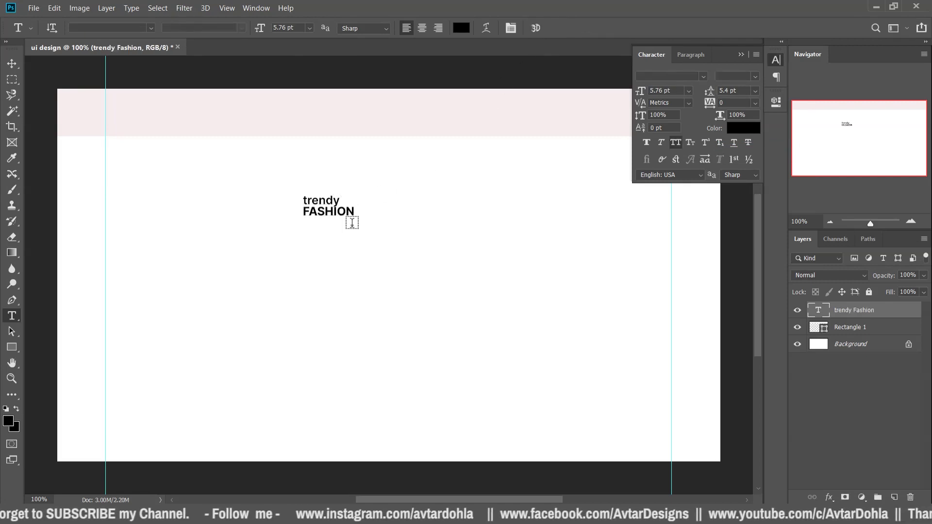
pyautogui.press('v')
pyautogui.moveTo(352, 222); pyautogui.dragTo(350, 245)
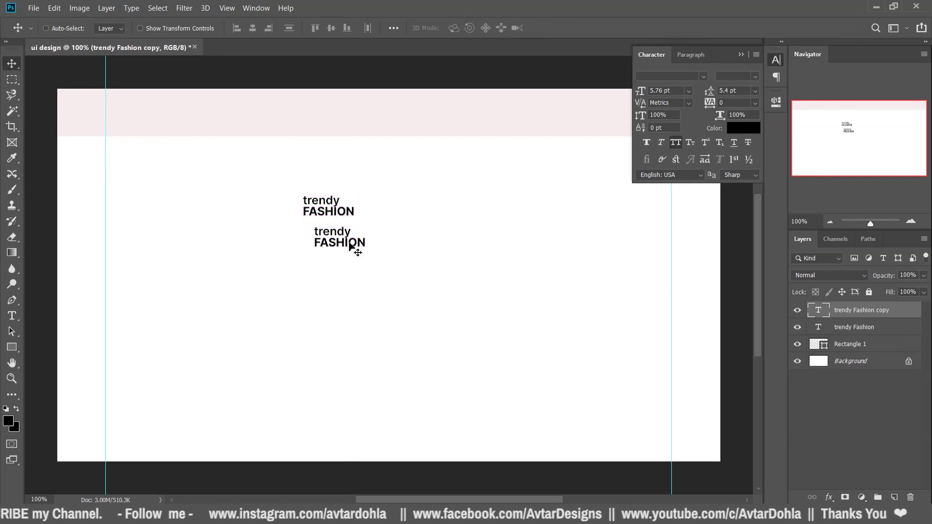
# Change the copied text to '.com' in Regular weight.
pyautogui.doubleClick(349, 244)
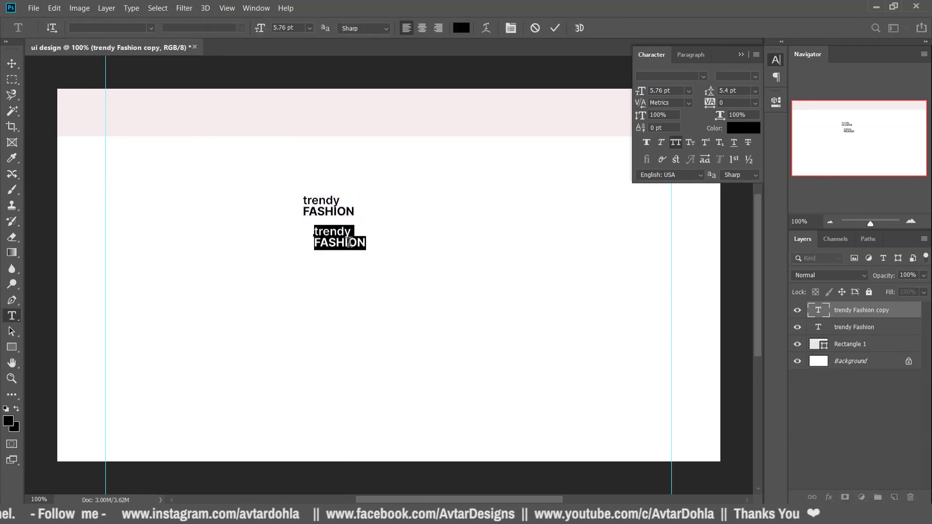
pyautogui.write('.com')
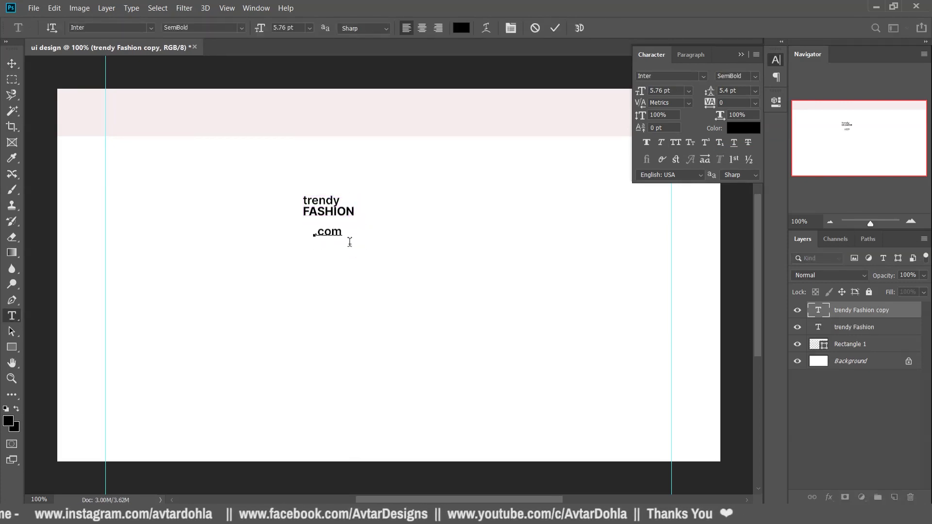
pyautogui.hotkey('ctrl', 'a')
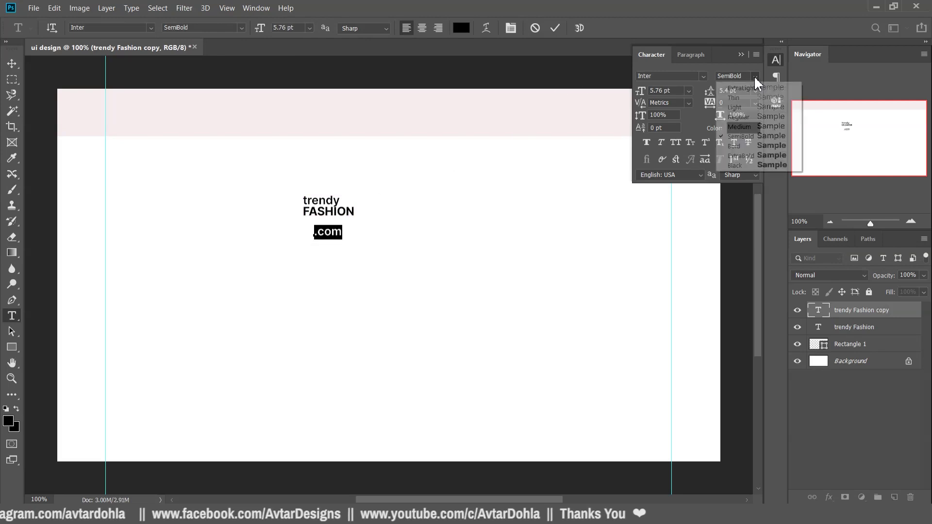
pyautogui.click(755, 76)
pyautogui.click(738, 117)
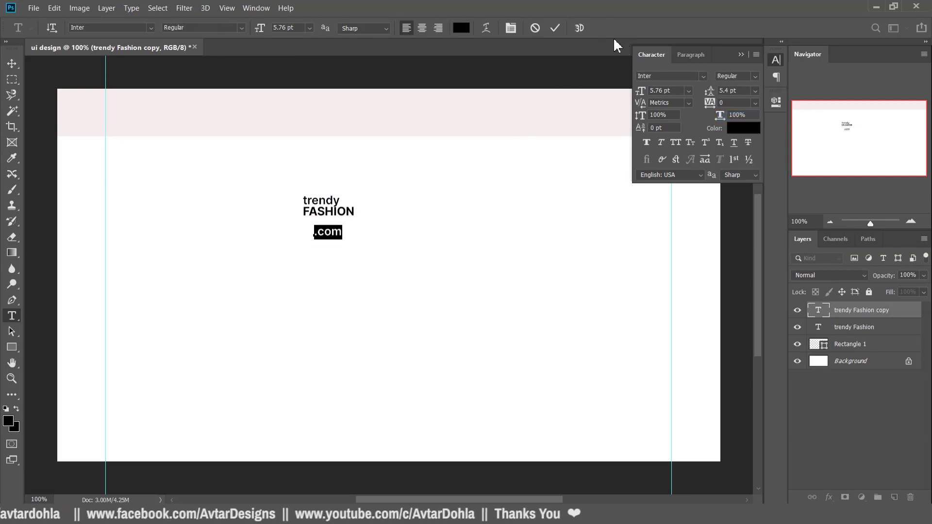
pyautogui.click(555, 27)
# Scale the .com text down slightly and nudge it up under FASHION.
pyautogui.press('v')
pyautogui.hotkey('ctrl', 't')
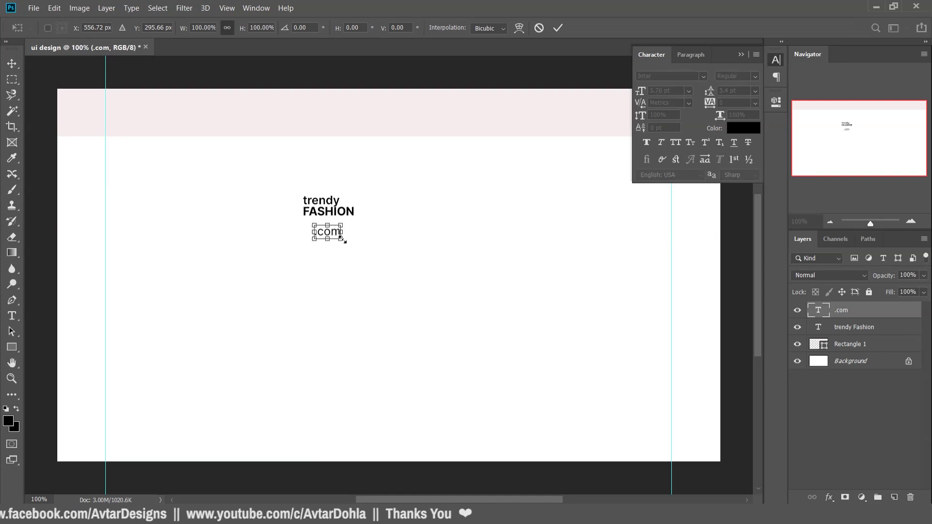
pyautogui.moveTo(342, 242)
pyautogui.mouseDown()
pyautogui.moveTo(333, 235)
pyautogui.moveTo(398, 232)
pyautogui.moveTo(385, 233)
pyautogui.mouseUp()
pyautogui.press('Return')
pyautogui.press('Up')
pyautogui.press('Up')
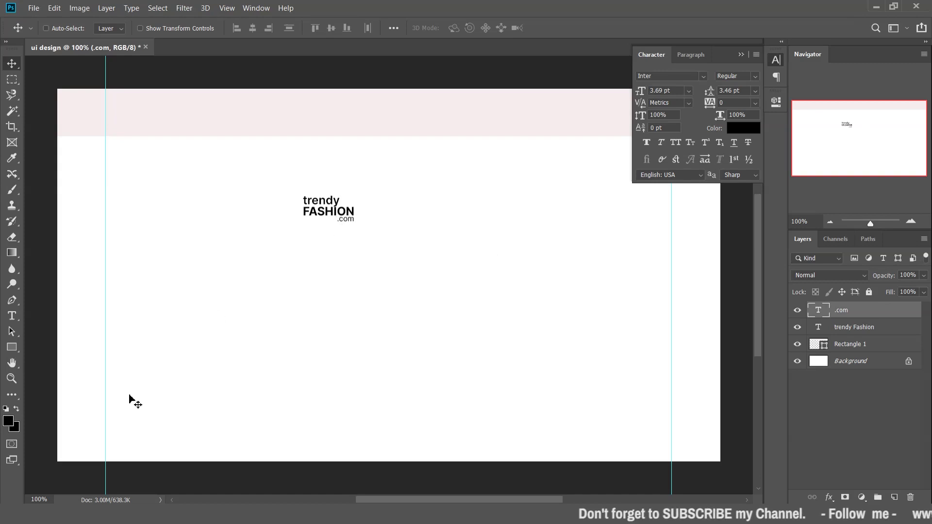
# Place the shopping-bags photo from File Explorer, shrink it by about half, and move it right of the logo.
pyautogui.click(97, 456)
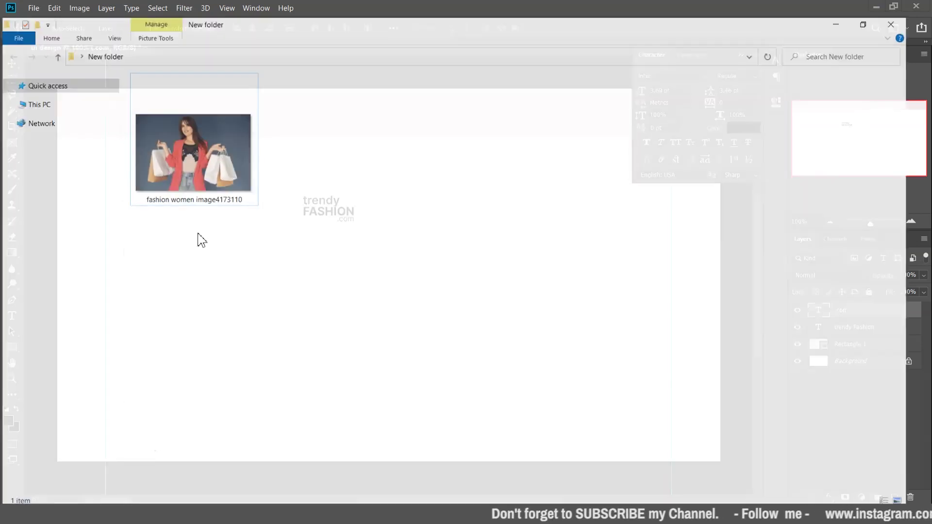
pyautogui.moveTo(203, 170); pyautogui.dragTo(436, 278)
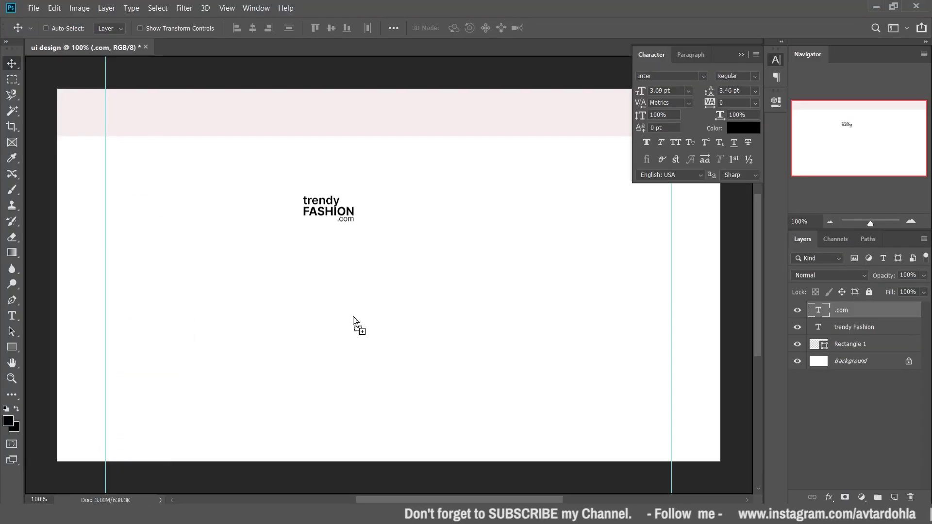
pyautogui.moveTo(257, 175); pyautogui.dragTo(253, 173)
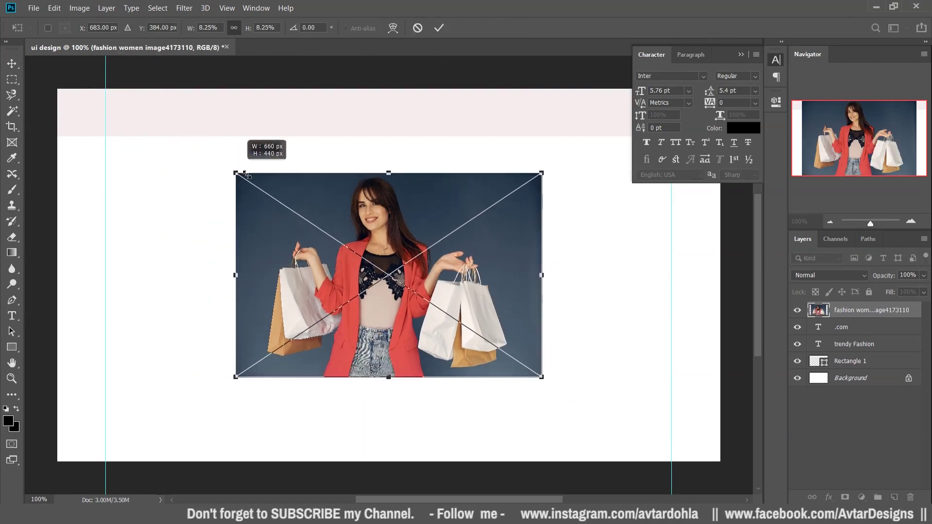
pyautogui.moveTo(108, 89); pyautogui.dragTo(259, 188)
pyautogui.moveTo(437, 263)
pyautogui.mouseDown()
pyautogui.moveTo(500, 264)
pyautogui.moveTo(545, 284)
pyautogui.mouseUp()
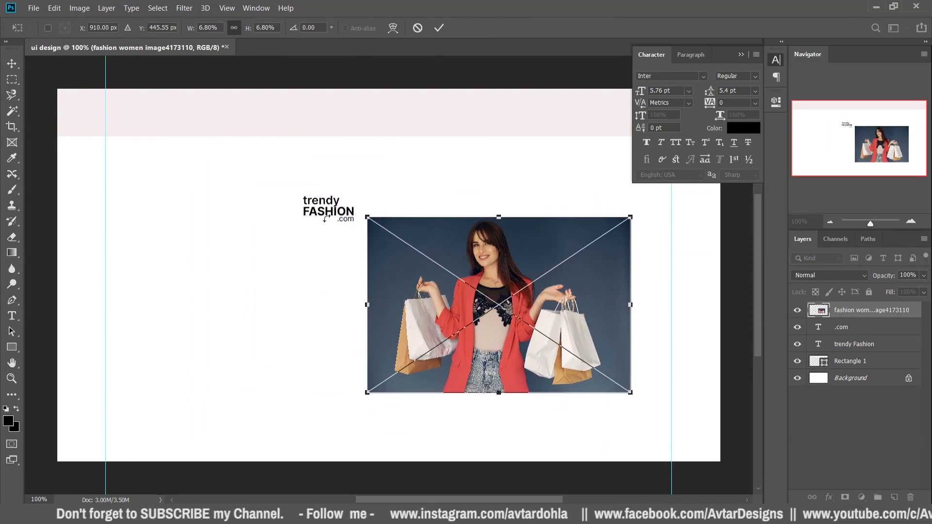
pyautogui.click(436, 29)
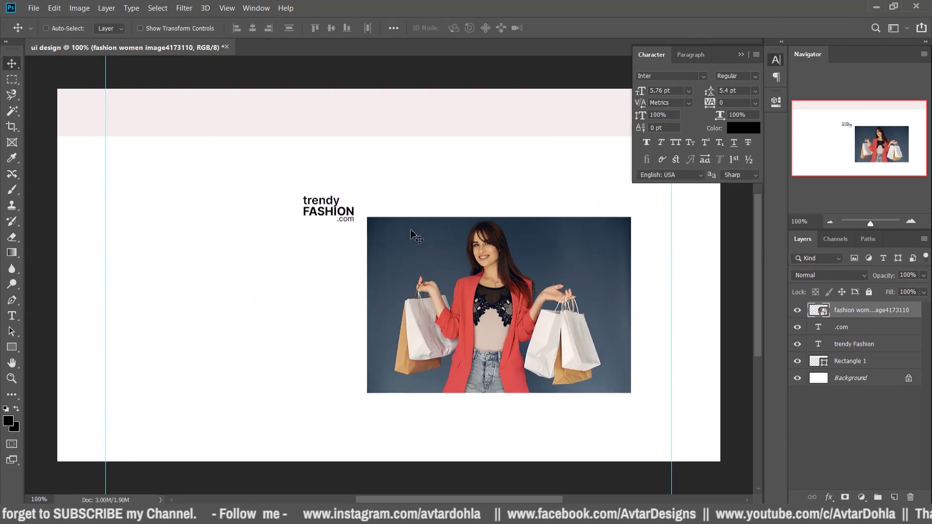
# Sample the jacket's red as foreground colour and brighten it.
pyautogui.click(9, 424)
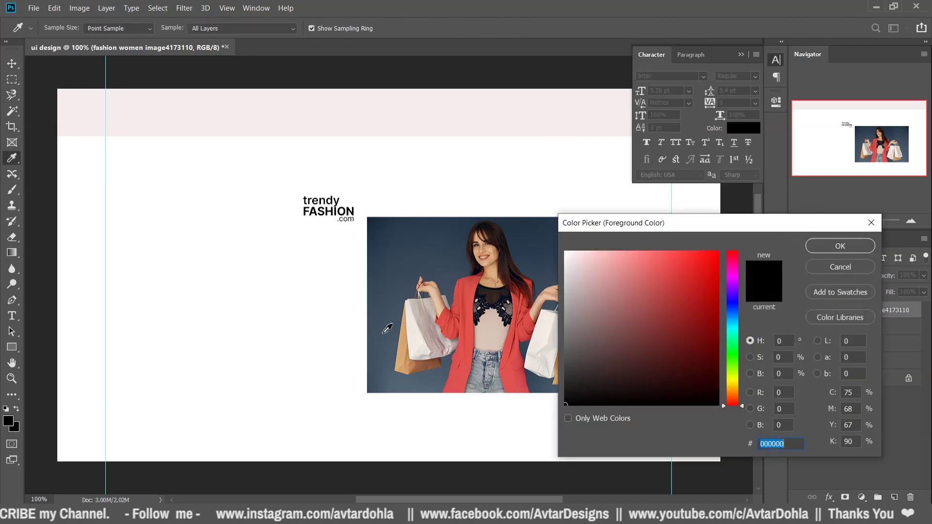
pyautogui.click(468, 289)
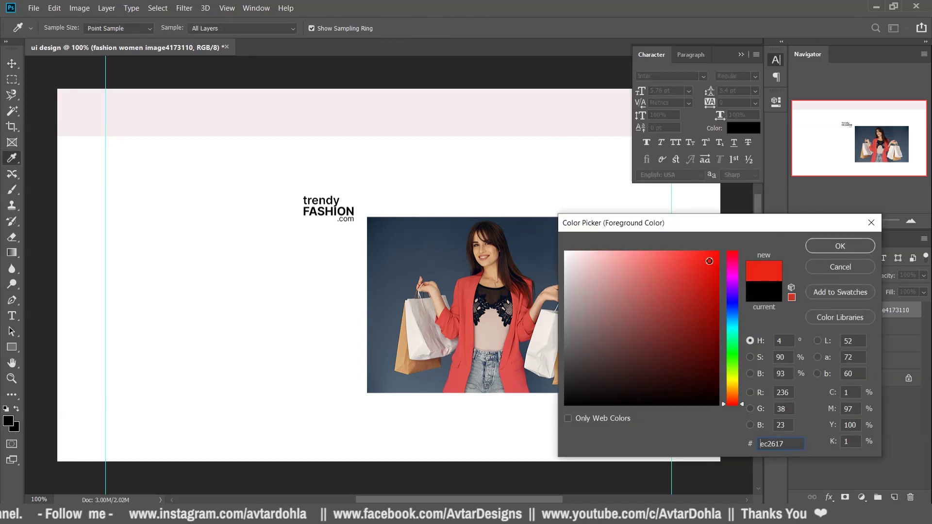
pyautogui.click(470, 292)
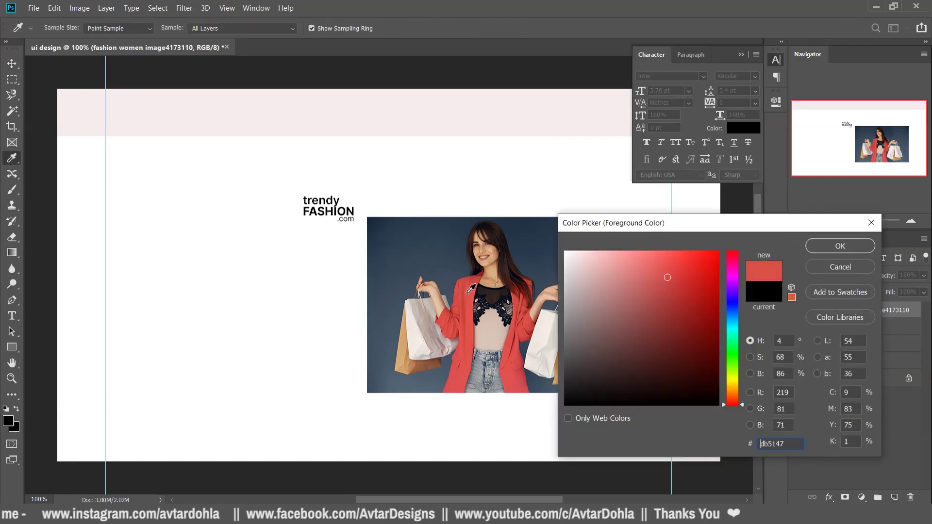
pyautogui.moveTo(683, 262); pyautogui.dragTo(686, 255)
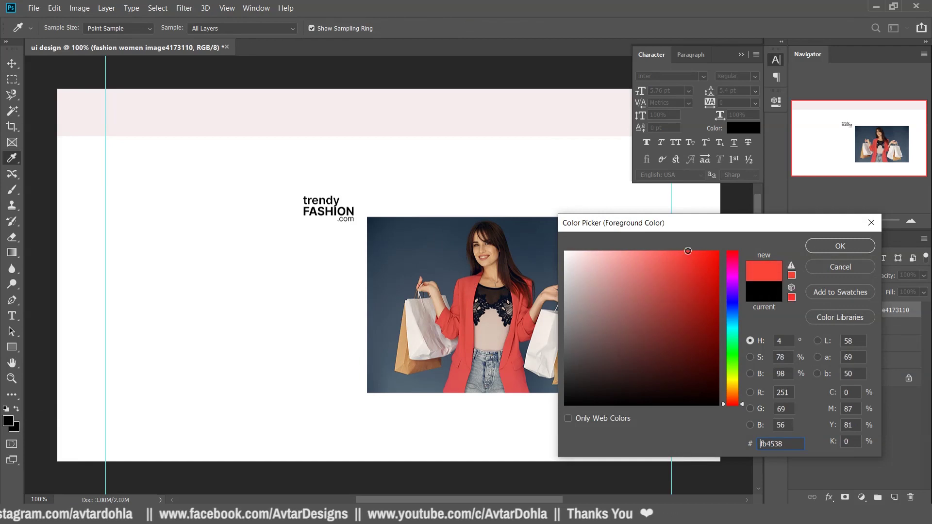
pyautogui.click(825, 247)
pyautogui.click(8, 421)
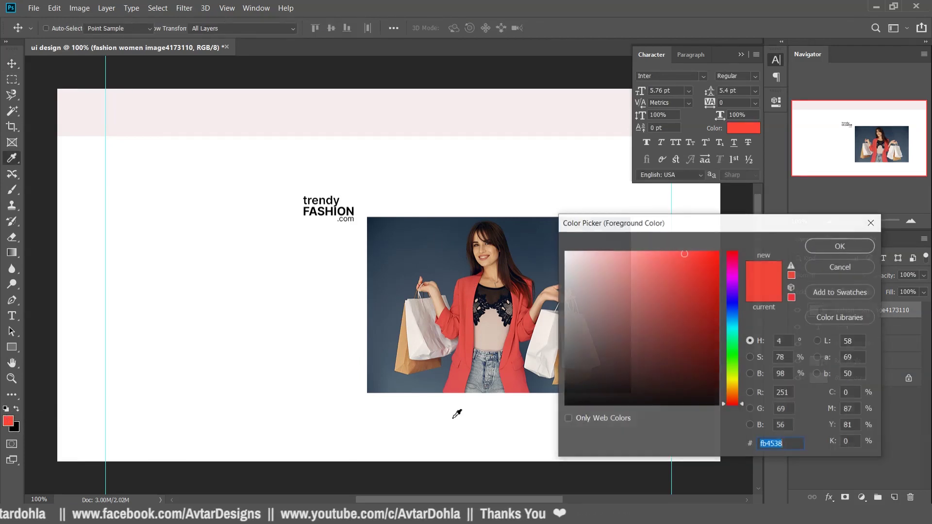
# Colour the word FASHION with the red #fb4538 and commit the text.
pyautogui.click(831, 266)
pyautogui.doubleClick(347, 210)
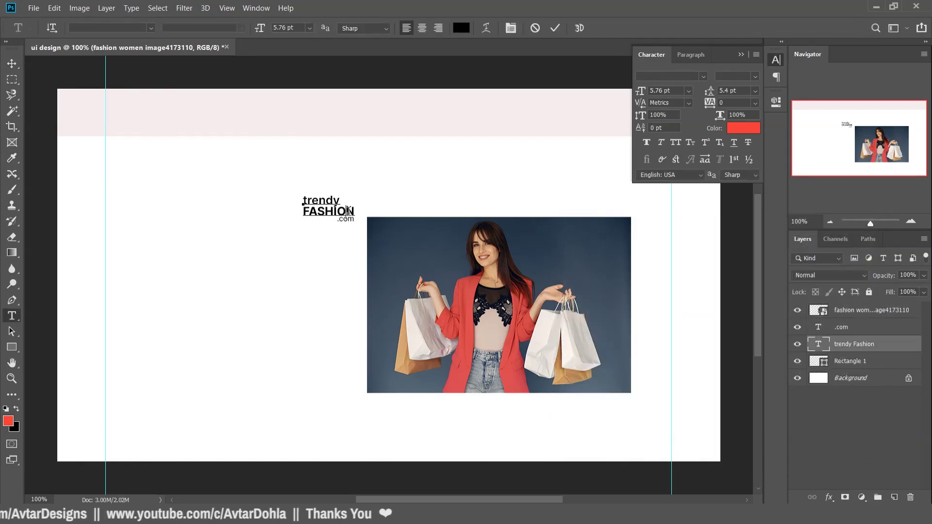
pyautogui.moveTo(355, 212); pyautogui.dragTo(269, 208)
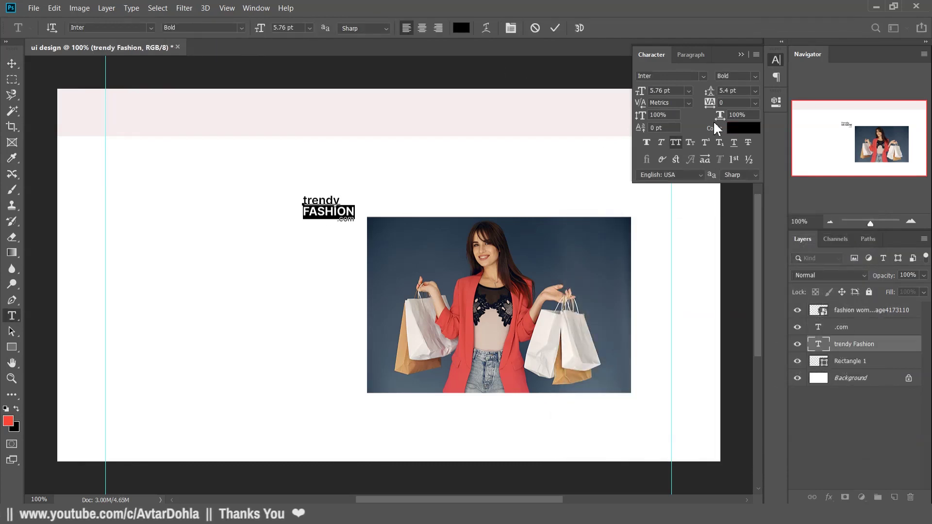
pyautogui.click(751, 133)
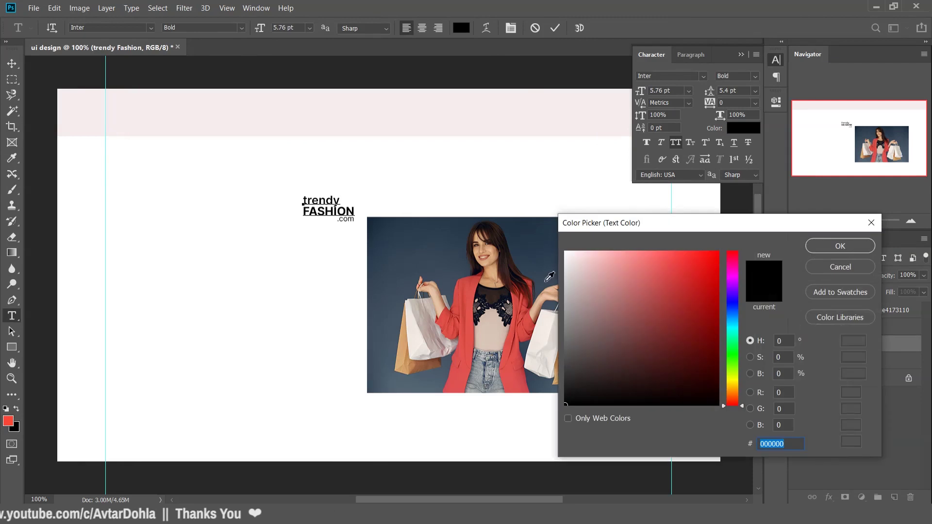
pyautogui.click(9, 420)
pyautogui.moveTo(793, 444); pyautogui.dragTo(723, 442)
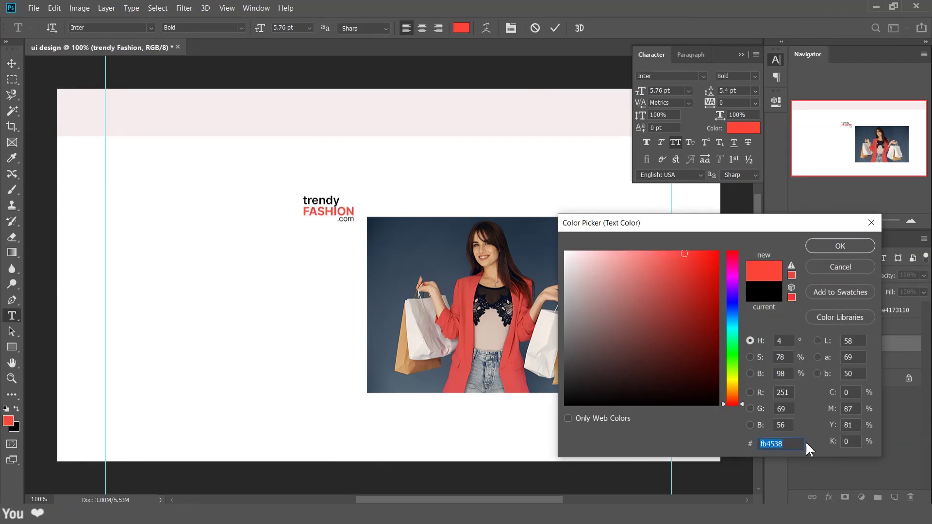
pyautogui.click(825, 246)
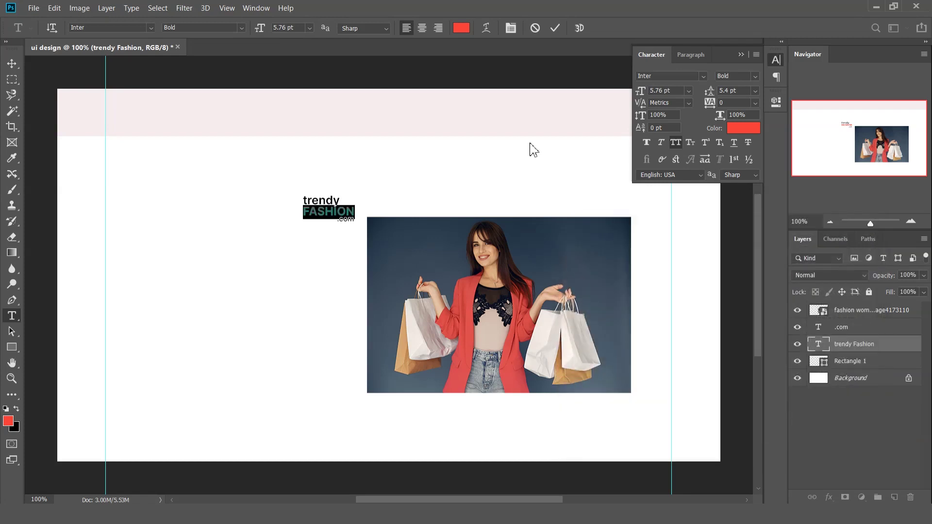
pyautogui.click(555, 28)
pyautogui.press('v')
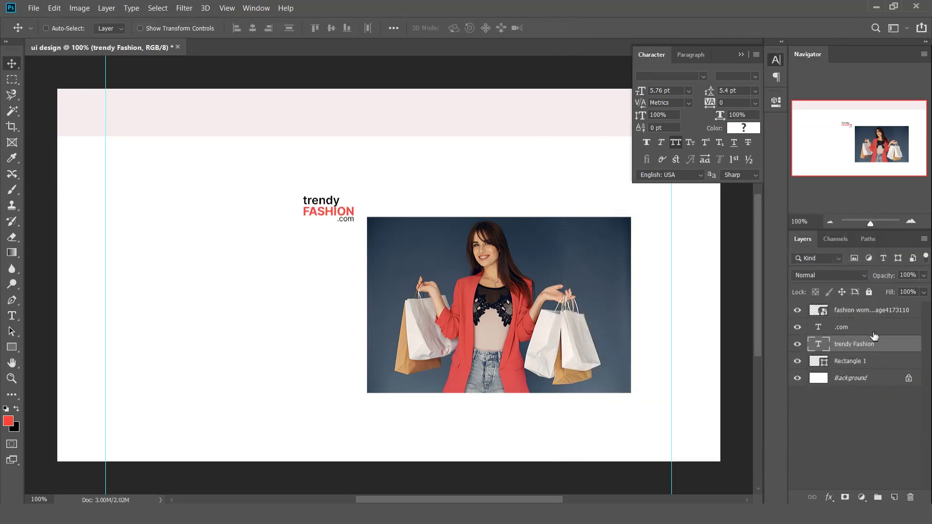
pyautogui.click(869, 329)
# Group the .com and trendy Fashion layers, hide the photo, and move the logo to the header's top-left.
pyautogui.keyDown('shift'); pyautogui.click(839, 345); pyautogui.keyUp('shift')
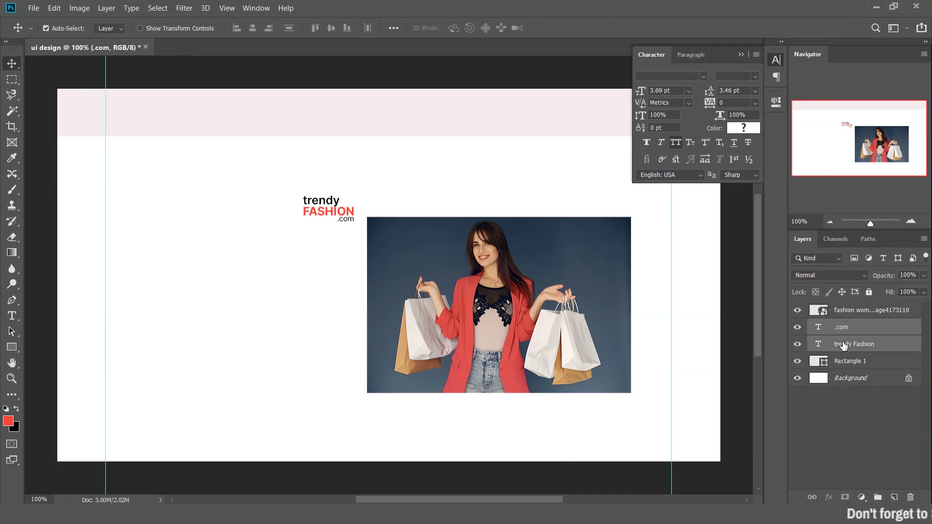
pyautogui.hotkey('ctrl', 'g')
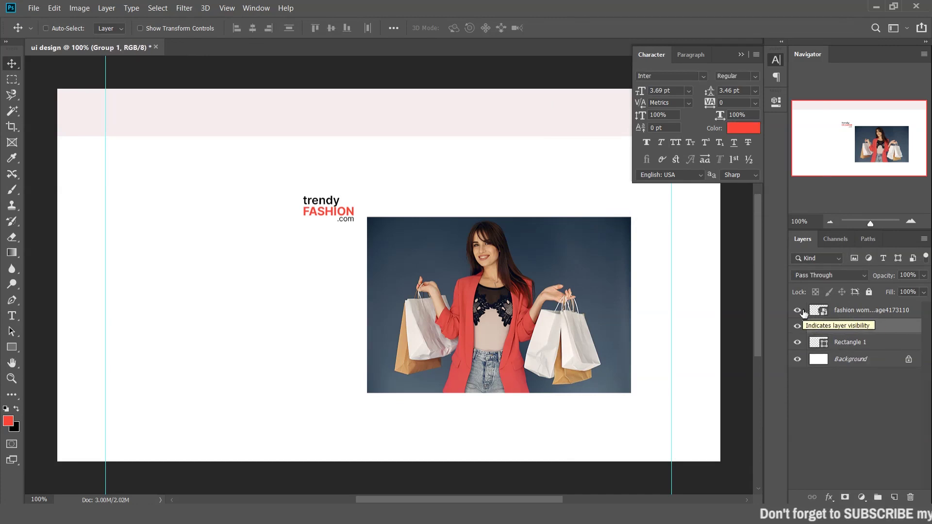
pyautogui.click(797, 310)
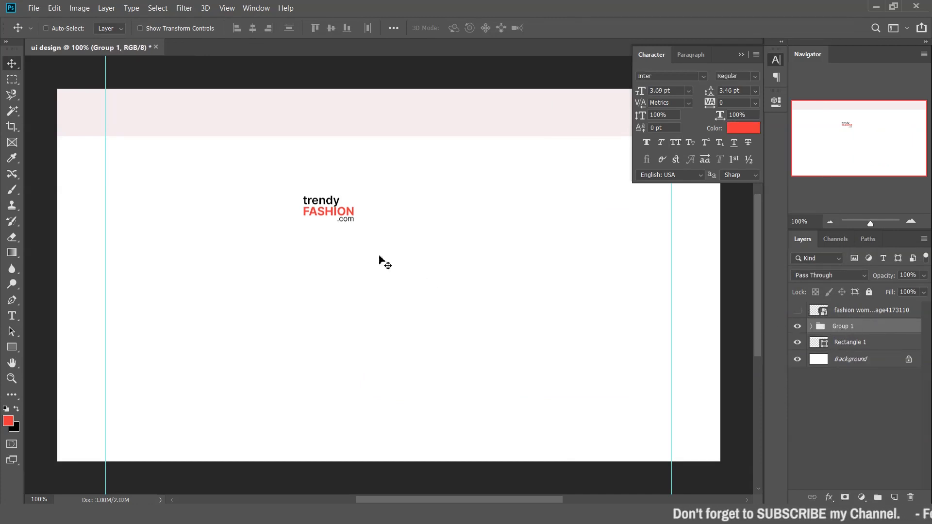
pyautogui.moveTo(381, 233); pyautogui.dragTo(184, 142)
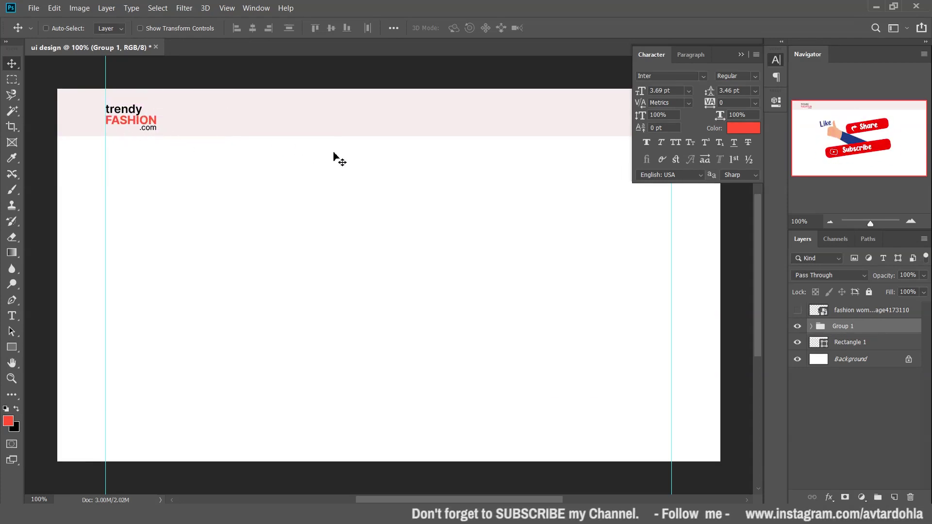
pyautogui.press('Up')
pyautogui.press('Up')
pyautogui.press('Up')
pyautogui.press('Up')
pyautogui.press('Up')
pyautogui.press('Up')
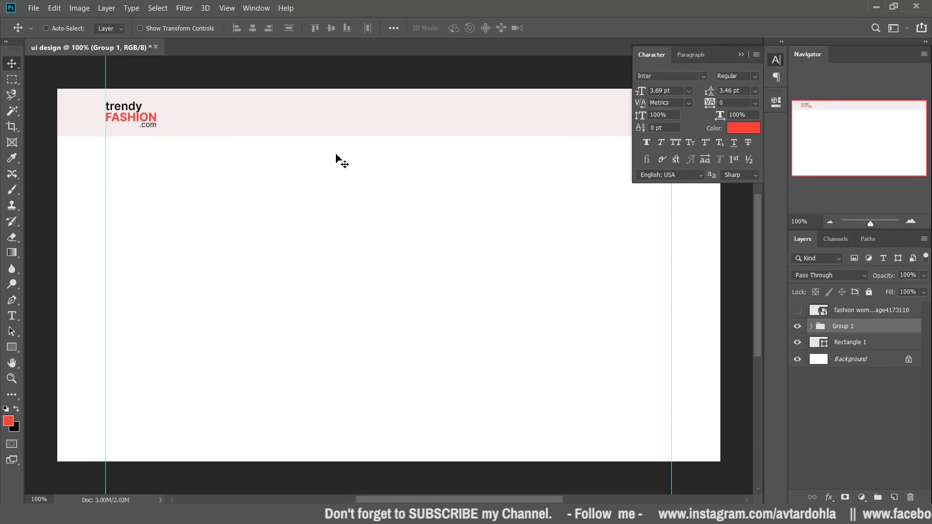
pyautogui.click(741, 54)
# Type the nav text 'Home Style New Arival Contact' in SemiBold and even out its spacing.
pyautogui.press('t')
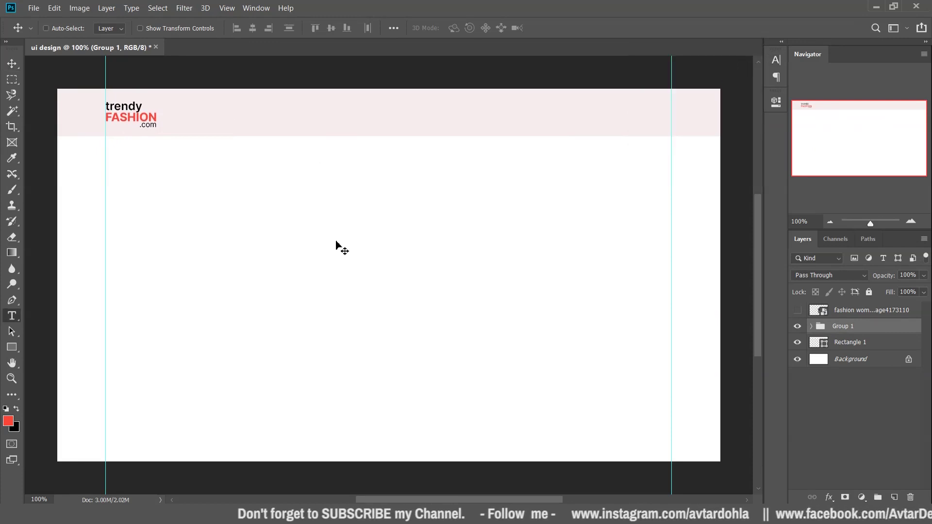
pyautogui.click(330, 226)
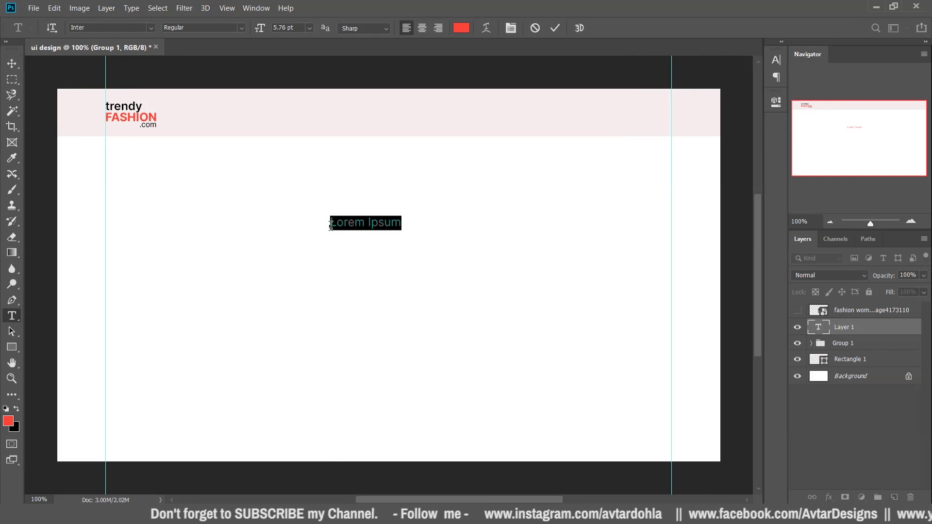
pyautogui.click(331, 227)
pyautogui.write('HomeStyle New Arival Contact')
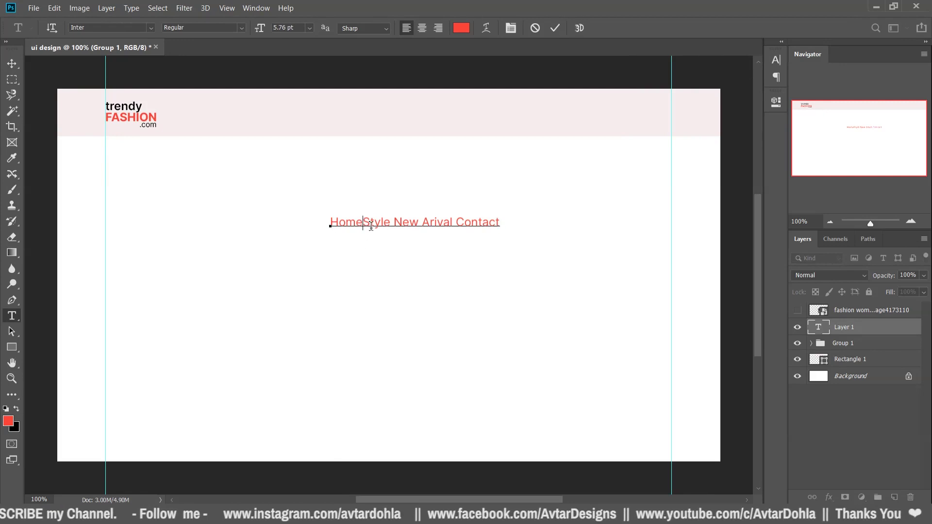
pyautogui.hotkey('ctrl', 'a')
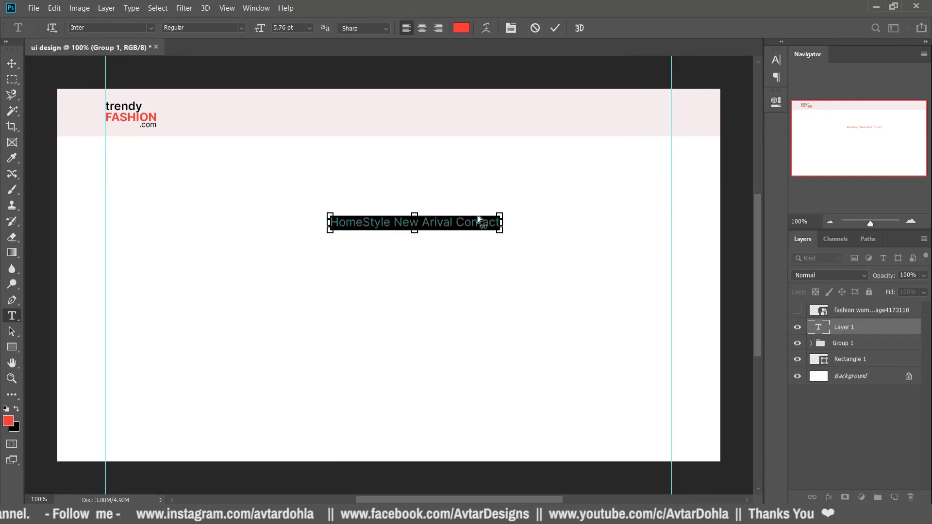
pyautogui.click(775, 60)
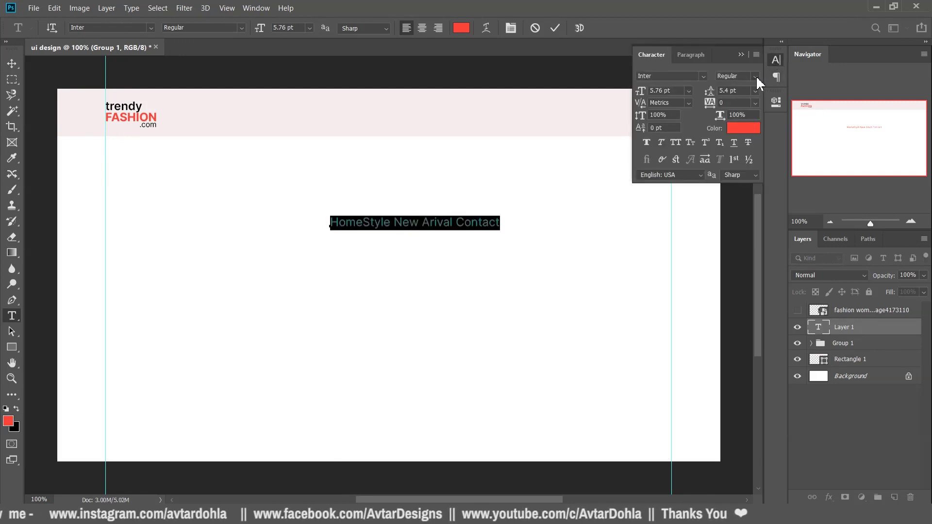
pyautogui.click(755, 76)
pyautogui.click(737, 129)
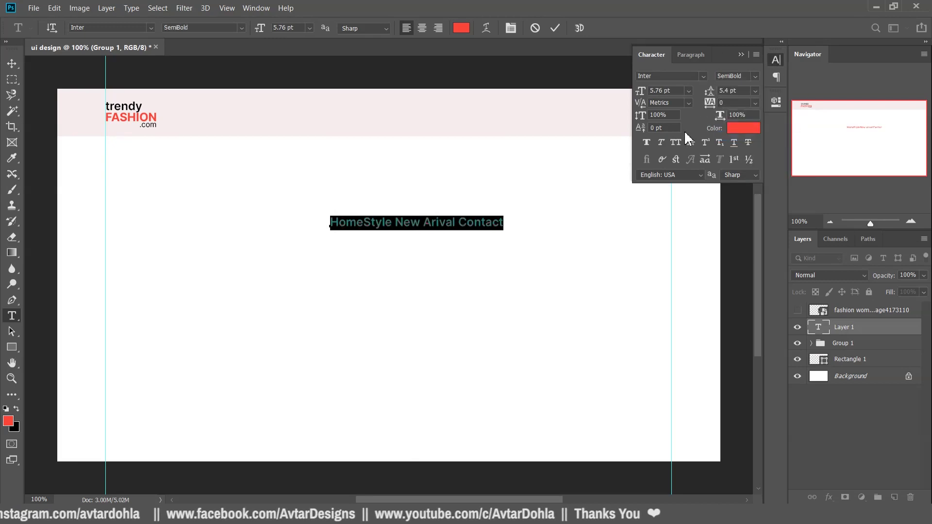
pyautogui.click(743, 54)
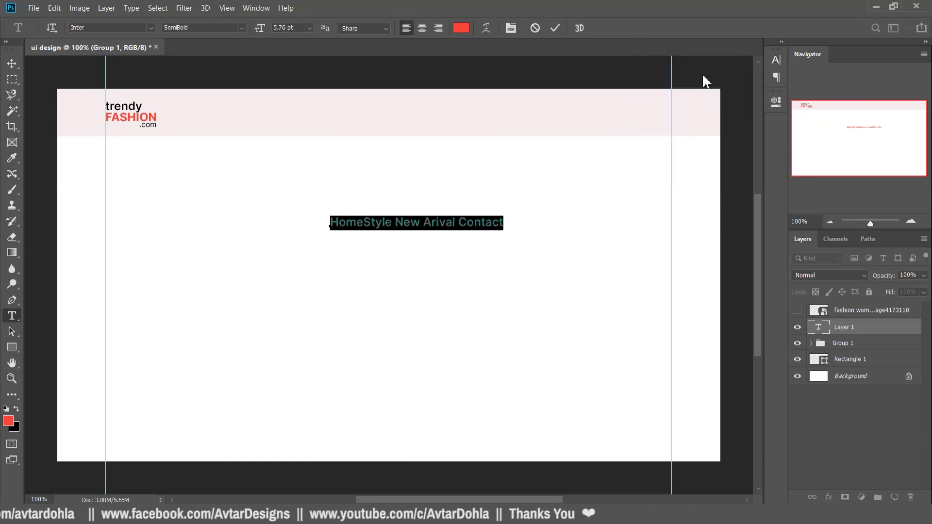
pyautogui.click(394, 220)
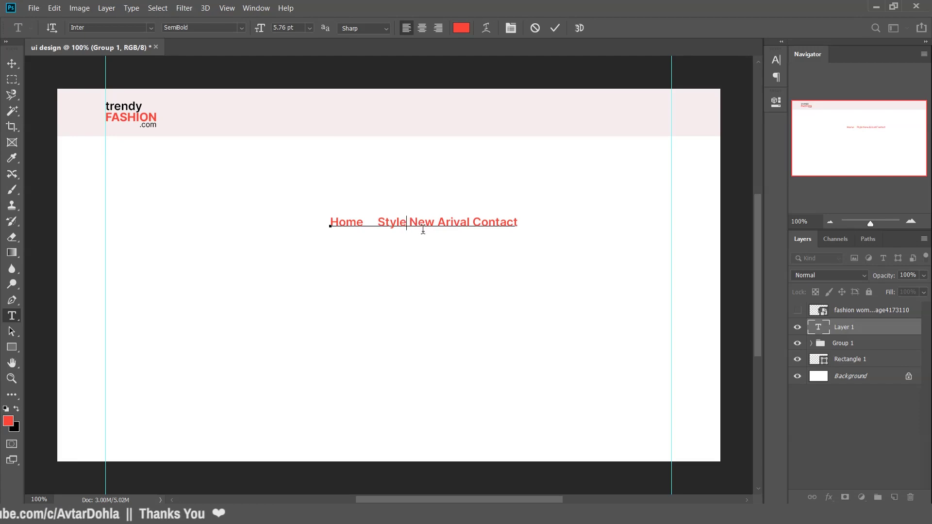
pyautogui.press('Delete')
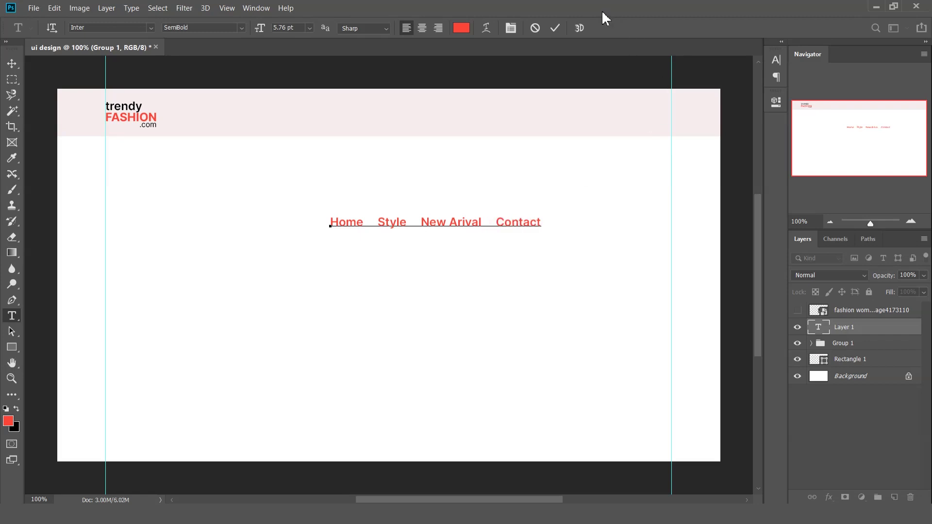
pyautogui.click(556, 29)
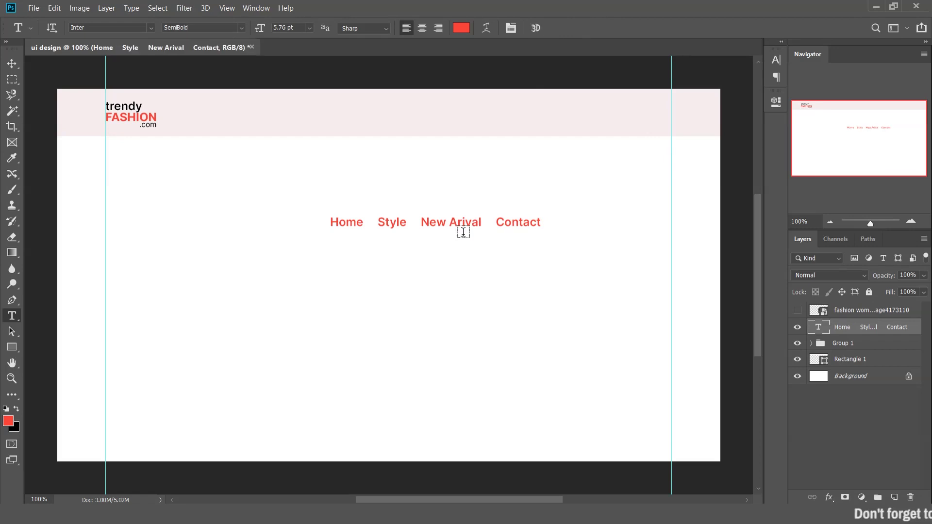
# Colour the navigation text black #000000 and move it into the pink header.
pyautogui.click(777, 59)
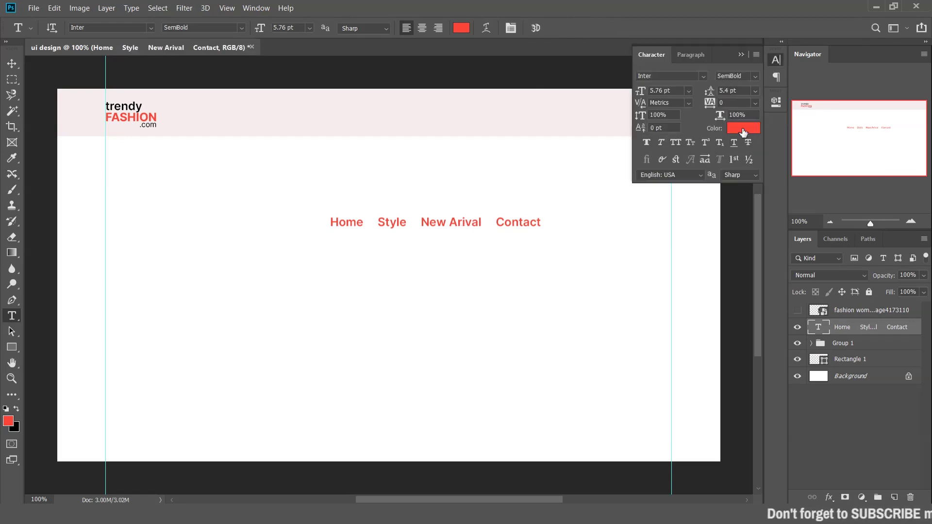
pyautogui.click(742, 129)
pyautogui.moveTo(593, 364); pyautogui.dragTo(565, 404)
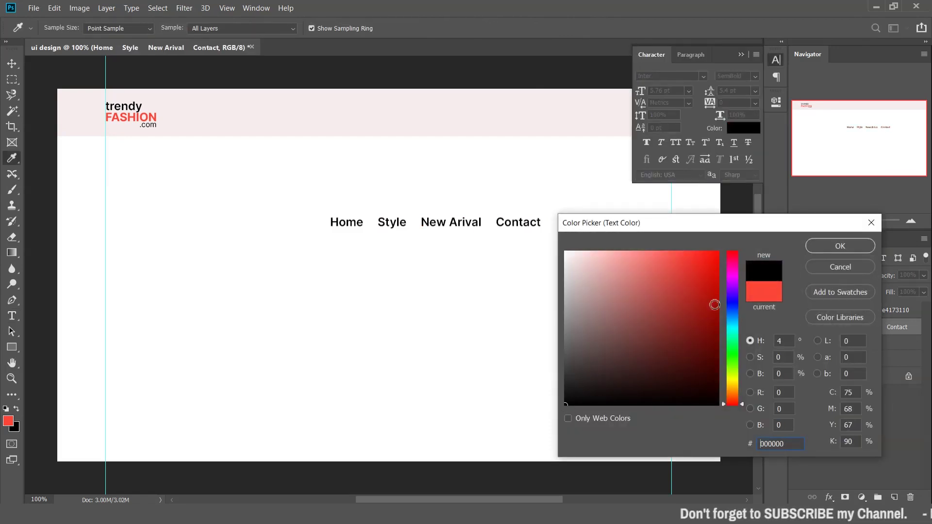
pyautogui.click(832, 248)
pyautogui.click(741, 55)
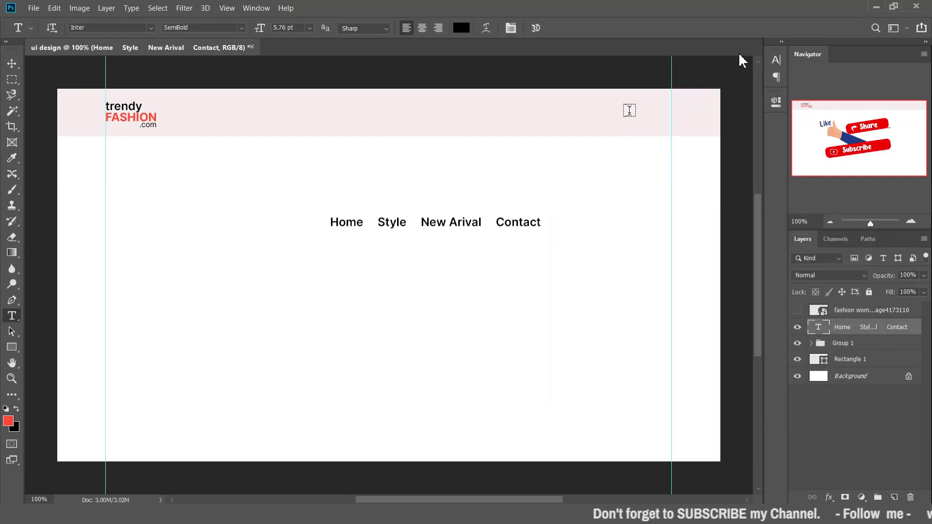
pyautogui.click(12, 64)
pyautogui.moveTo(441, 255); pyautogui.dragTo(374, 141)
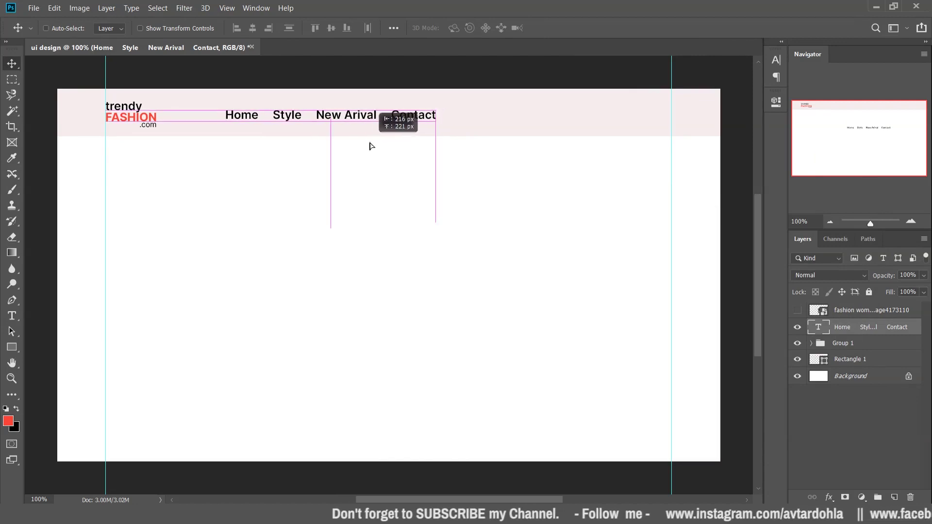
# Vertically centre the navigation links text within a header-height selection strip.
pyautogui.moveTo(374, 142); pyautogui.dragTo(365, 147)
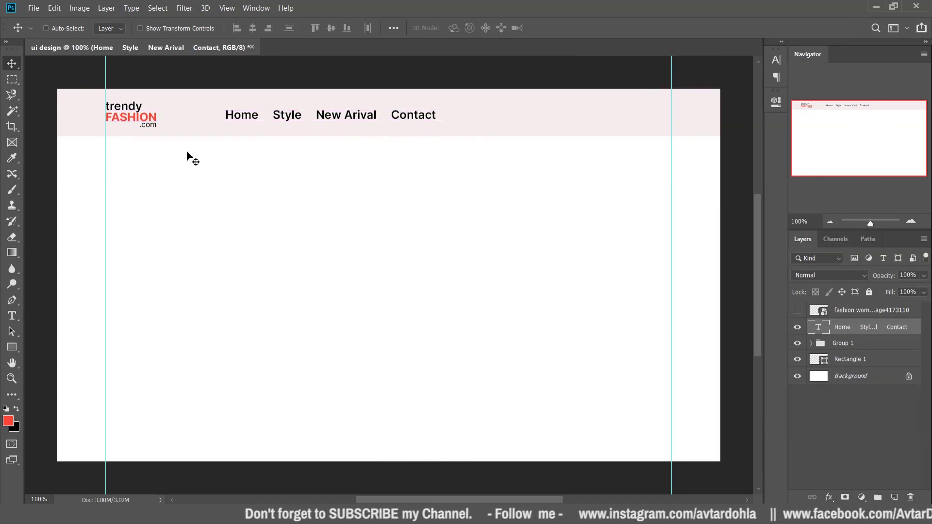
pyautogui.press('m')
pyautogui.click(281, 27)
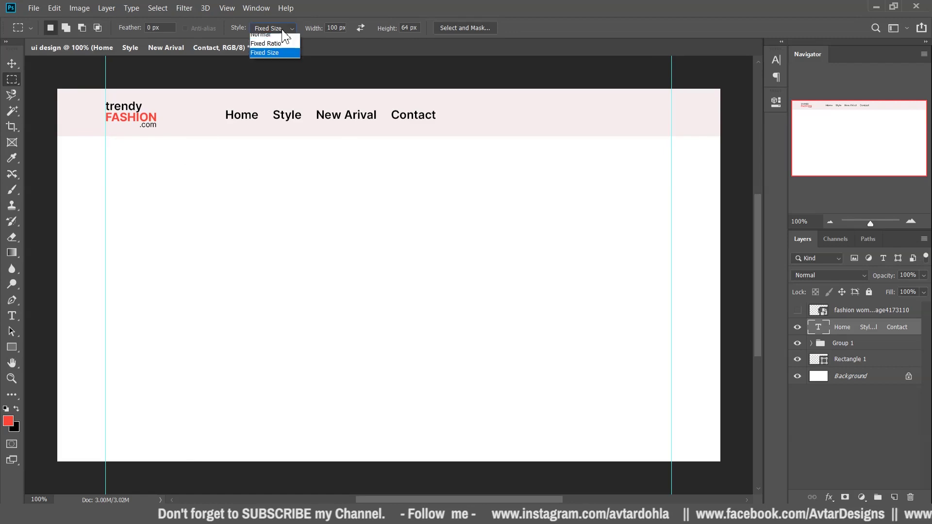
pyautogui.click(267, 34)
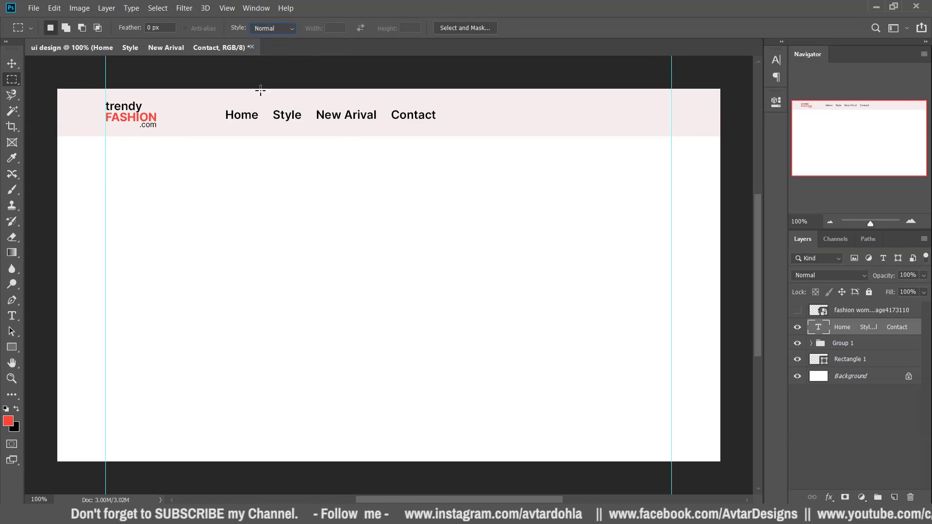
pyautogui.moveTo(260, 89); pyautogui.dragTo(272, 137)
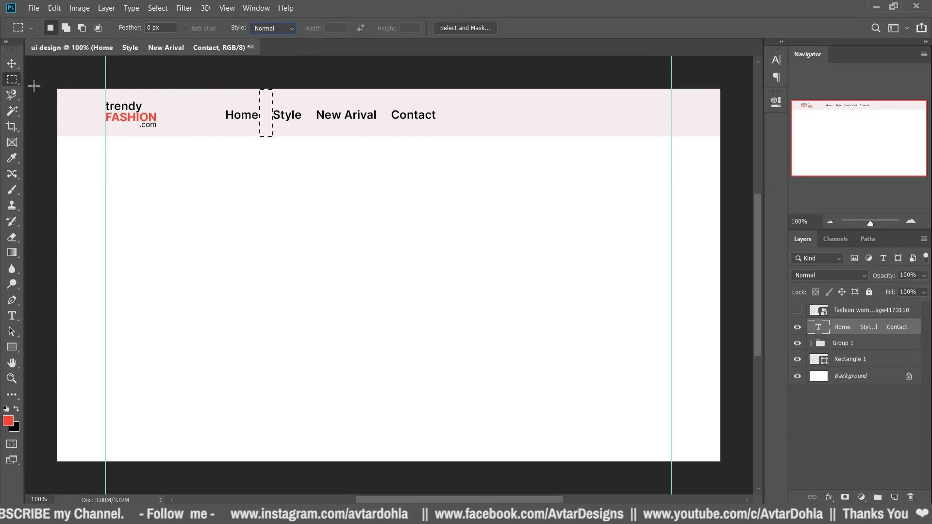
pyautogui.press('v')
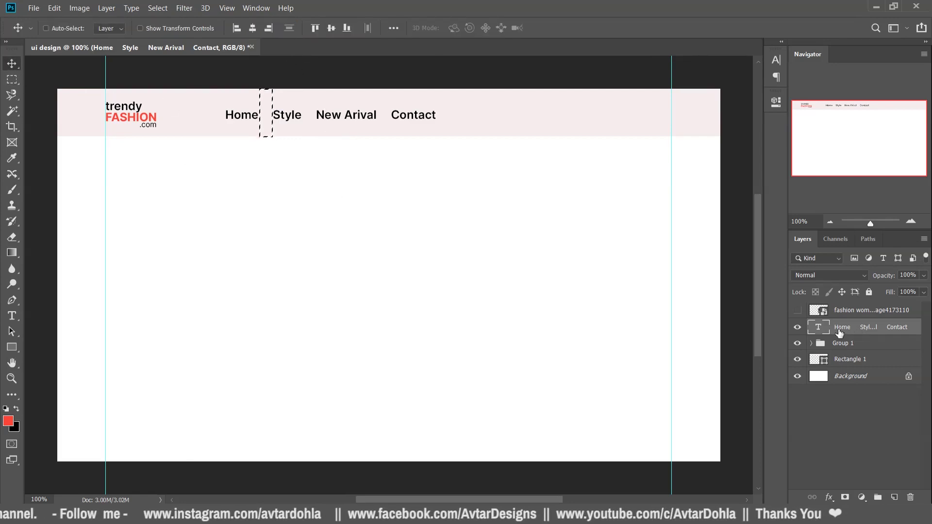
pyautogui.click(252, 27)
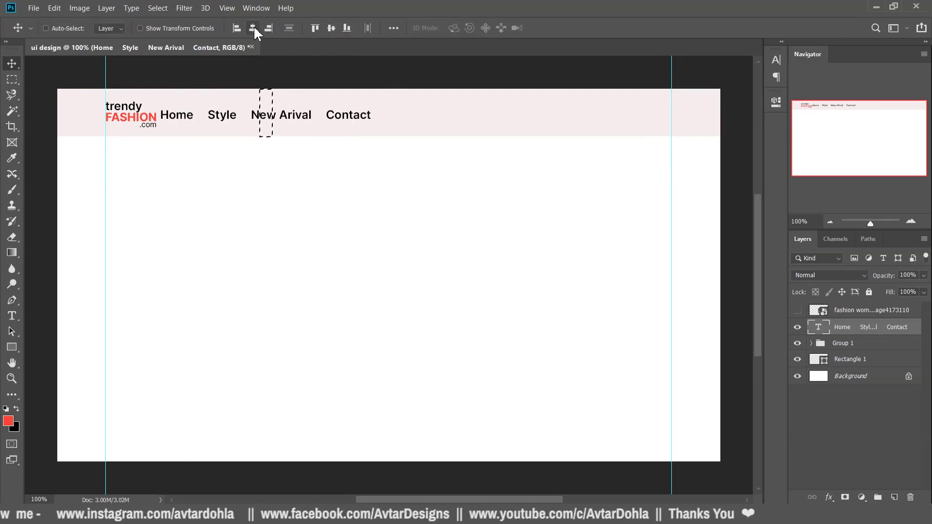
pyautogui.hotkey('ctrl', 'z')
pyautogui.click(331, 28)
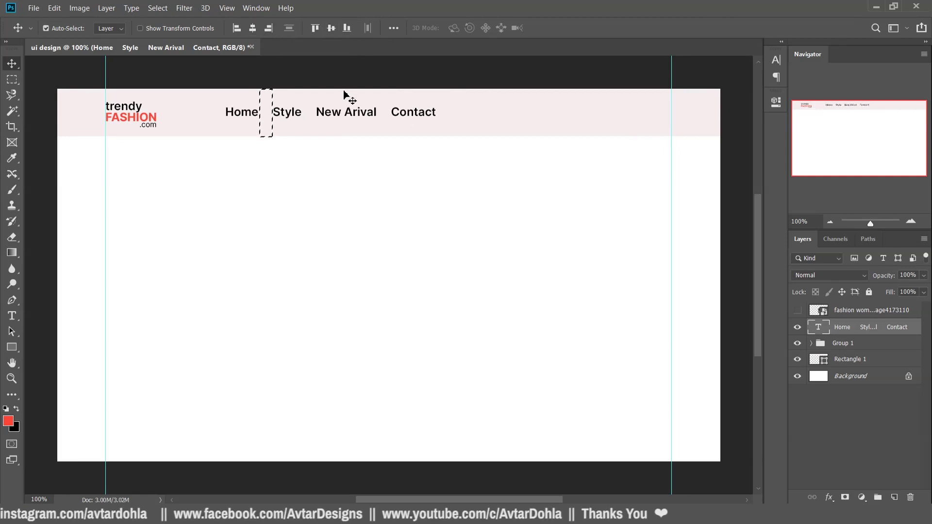
pyautogui.hotkey('ctrl', 'd')
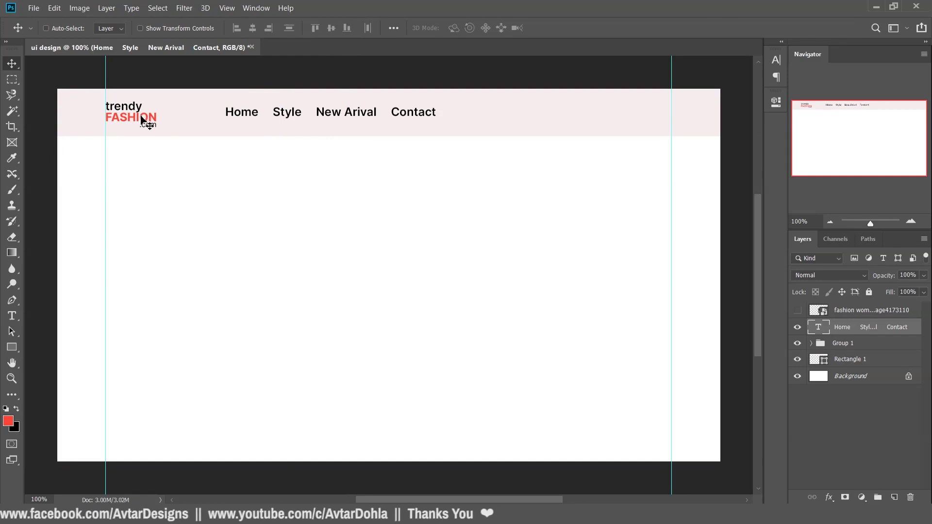
# Vertically centre the trendy FASHION logo group in the pink header.
pyautogui.press('m')
pyautogui.moveTo(137, 97); pyautogui.dragTo(185, 149)
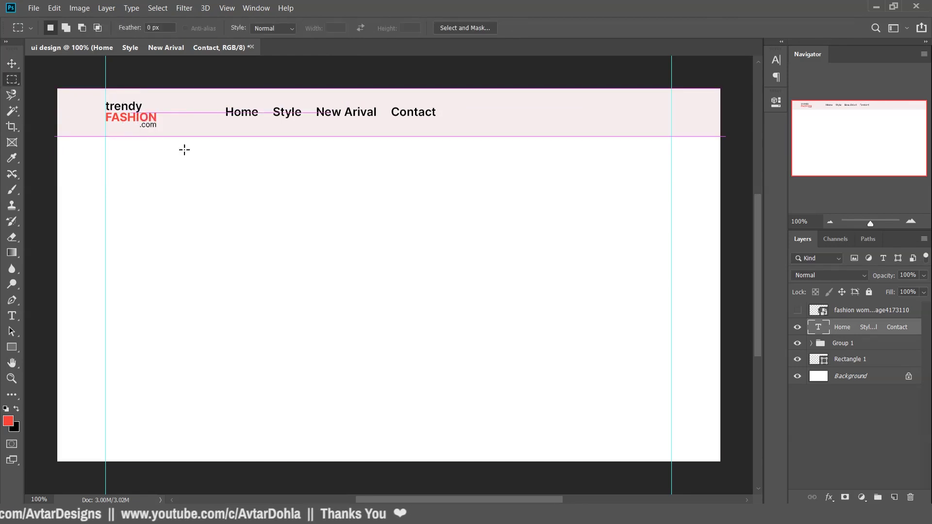
pyautogui.press('v')
pyautogui.click(861, 343)
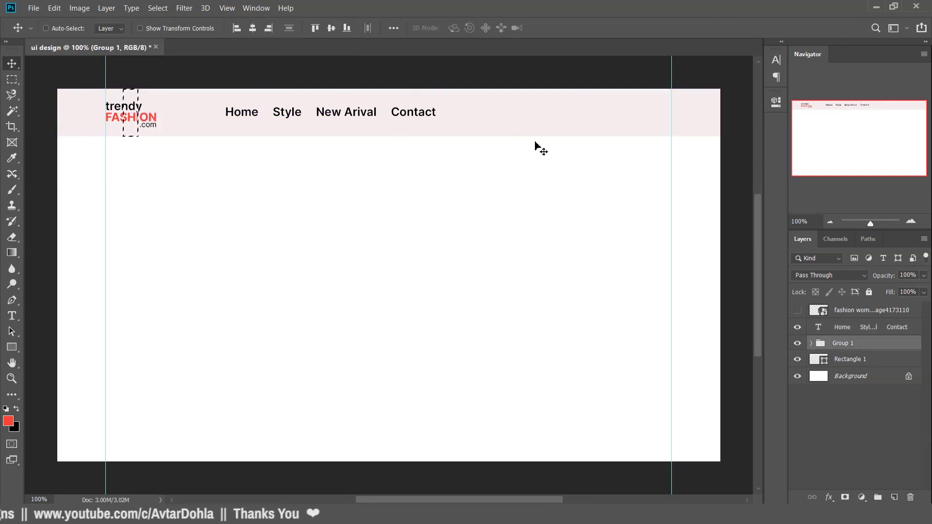
pyautogui.click(331, 30)
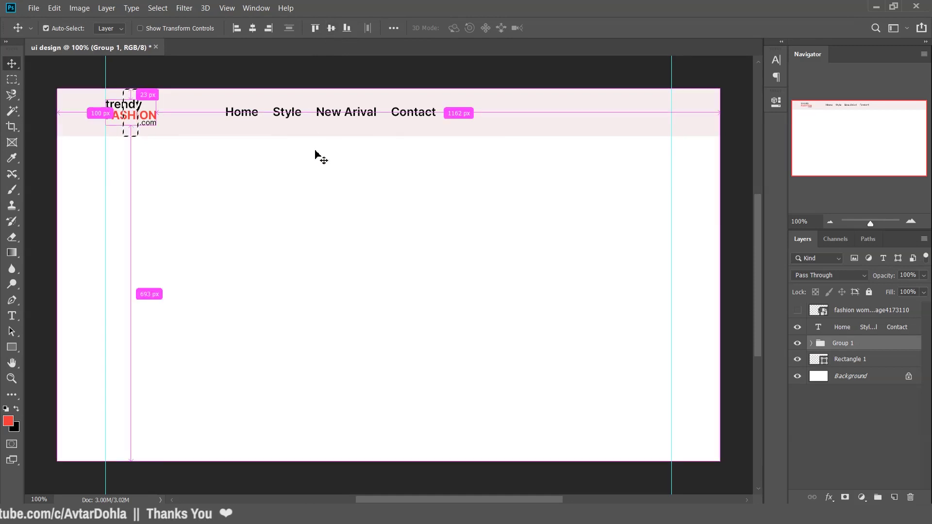
pyautogui.hotkey('ctrl', 'd')
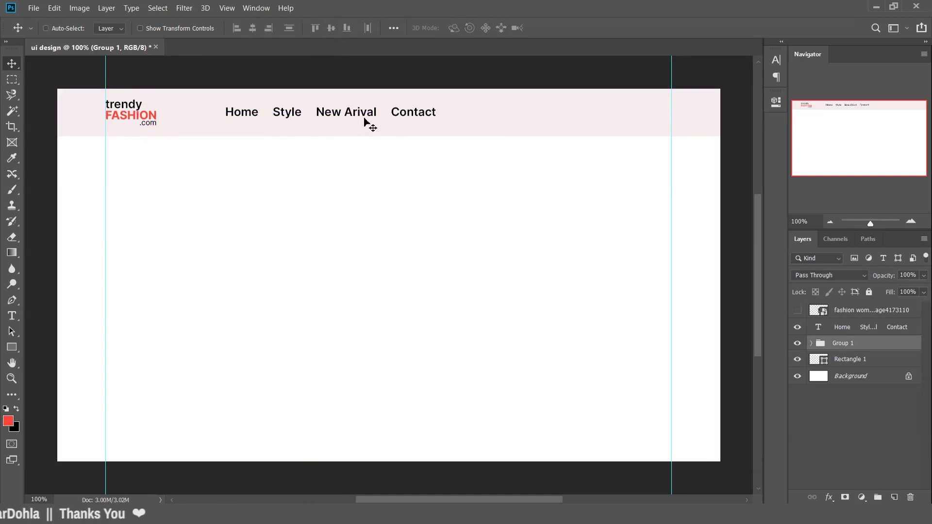
# Duplicate the nav links text below the header and retype it as 'Shop'.
pyautogui.rightClick(371, 116)
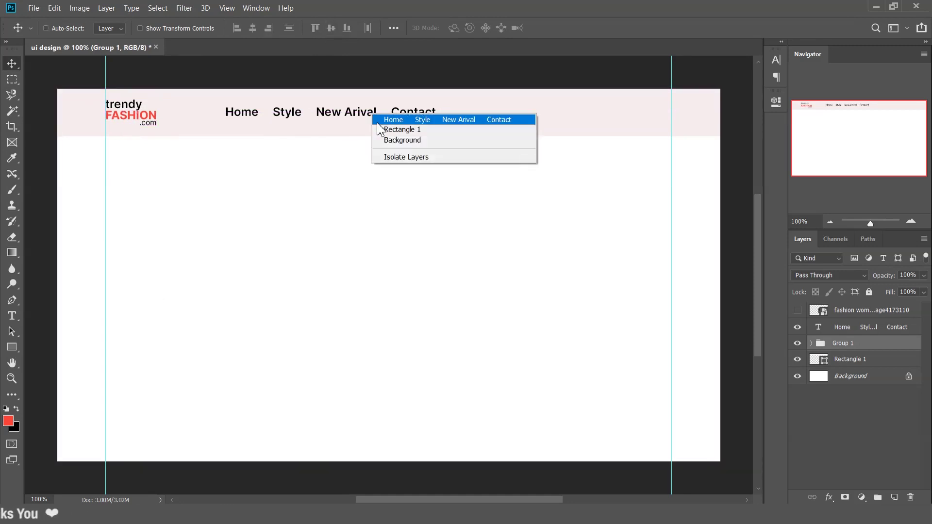
pyautogui.click(384, 118)
pyautogui.moveTo(357, 136); pyautogui.dragTo(355, 191)
pyautogui.doubleClick(354, 186)
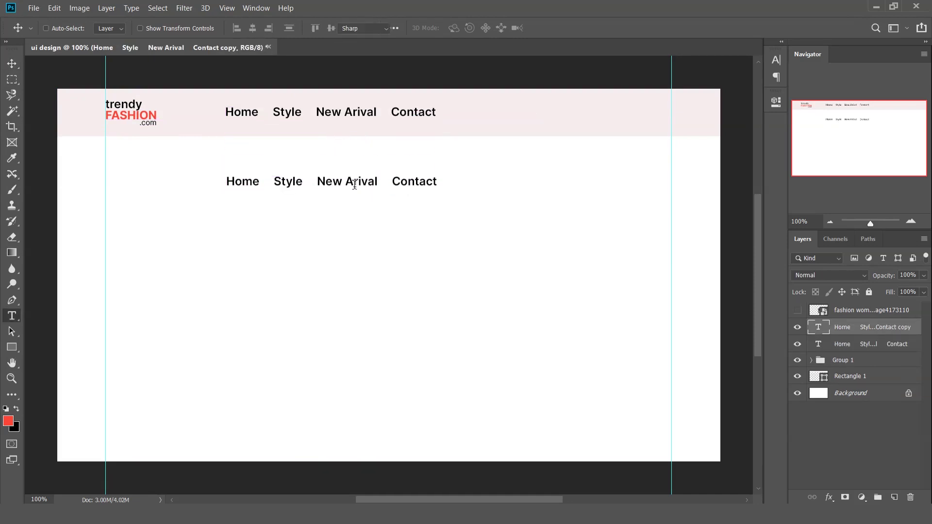
pyautogui.write('Shop')
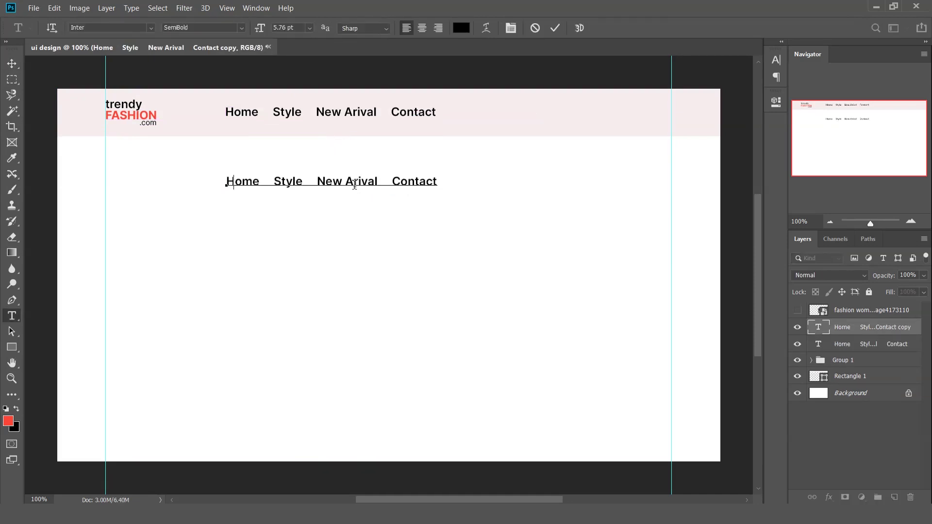
pyautogui.click(555, 28)
pyautogui.press('v')
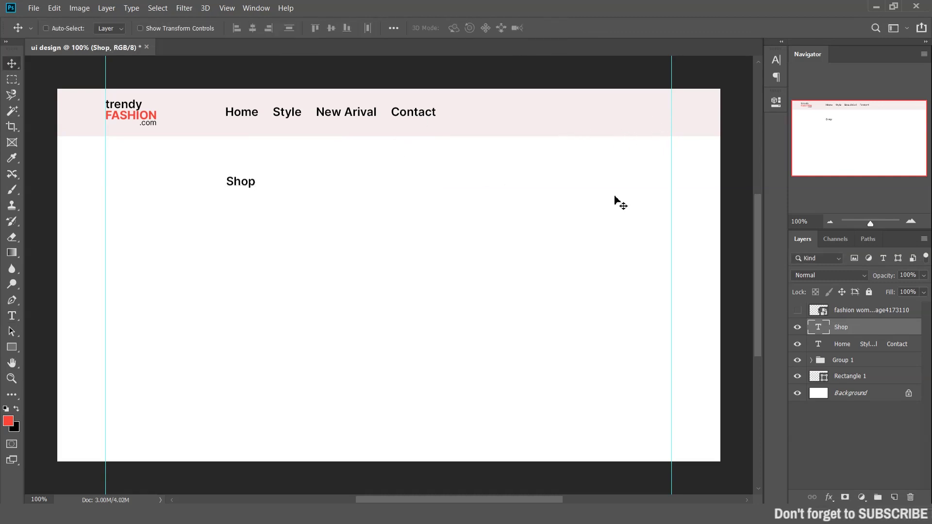
# Draw a red rounded-rectangle button at the header's right end.
pyautogui.press('u')
pyautogui.click(822, 345)
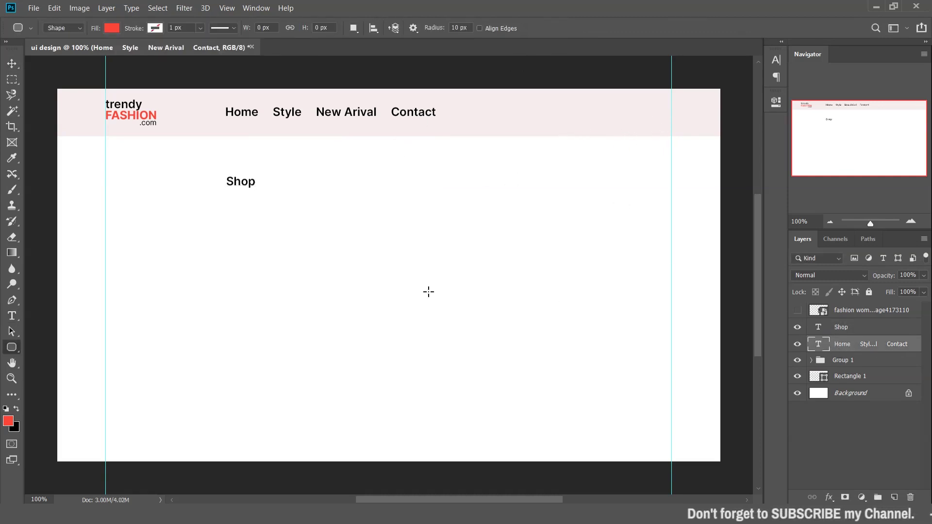
pyautogui.rightClick(12, 347)
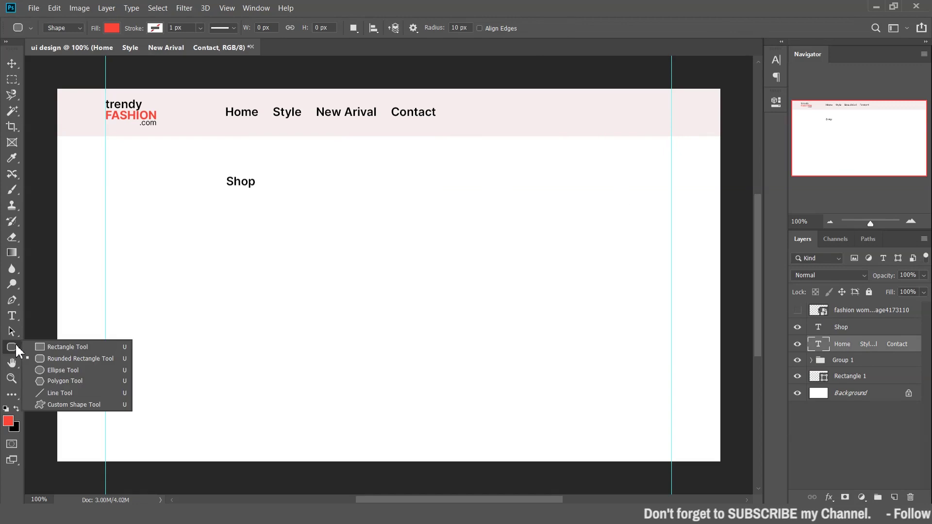
pyautogui.click(51, 358)
pyautogui.moveTo(615, 110); pyautogui.dragTo(670, 126)
pyautogui.click(741, 97)
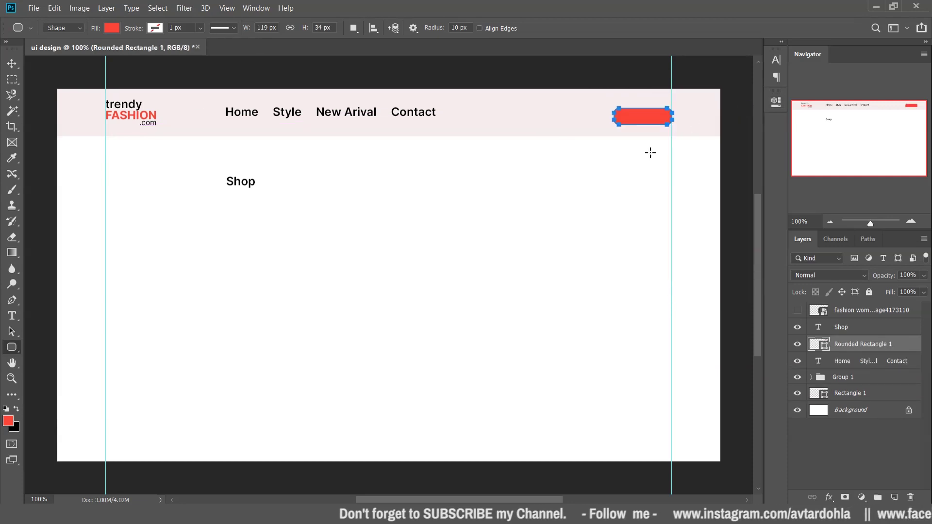
pyautogui.press('v')
pyautogui.press('Up')
pyautogui.press('Up')
pyautogui.press('Up')
pyautogui.press('Up')
pyautogui.press('Up')
pyautogui.press('Up')
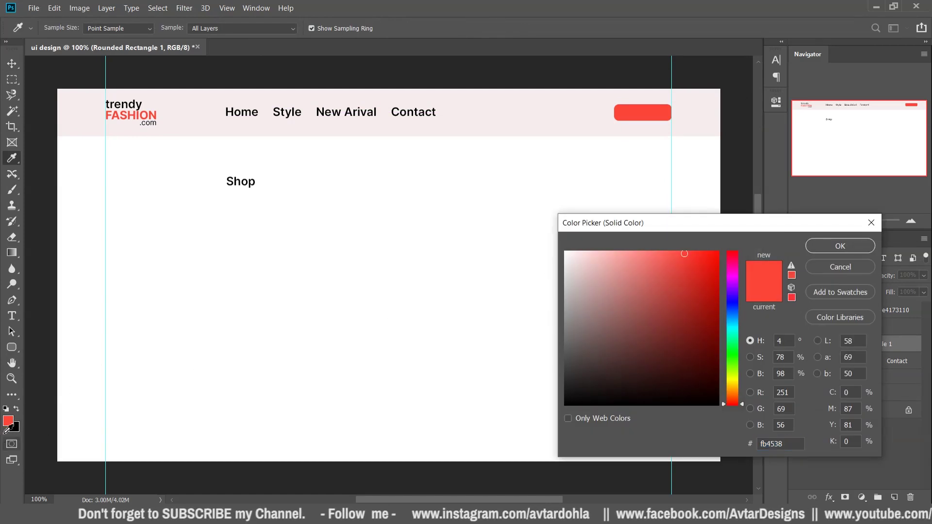
pyautogui.click(832, 245)
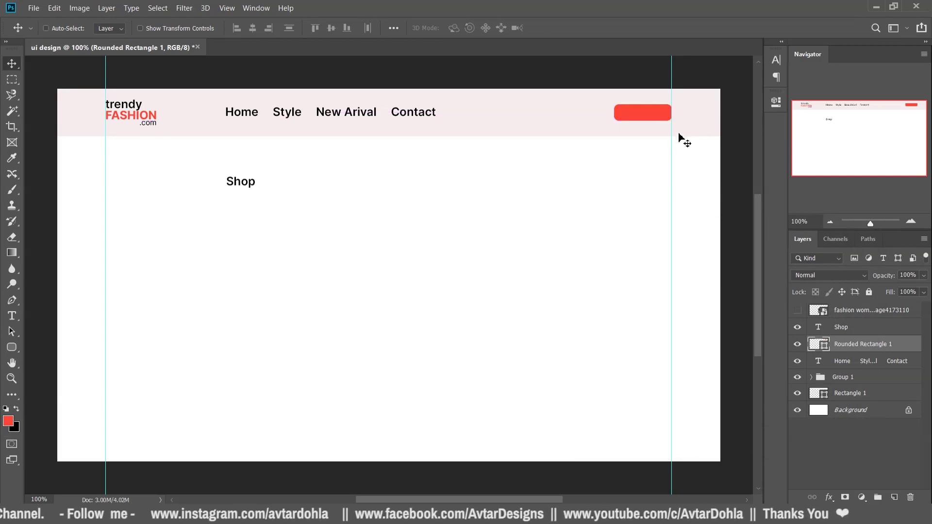
# Vertically centre the red button within a header-height selection.
pyautogui.press('m')
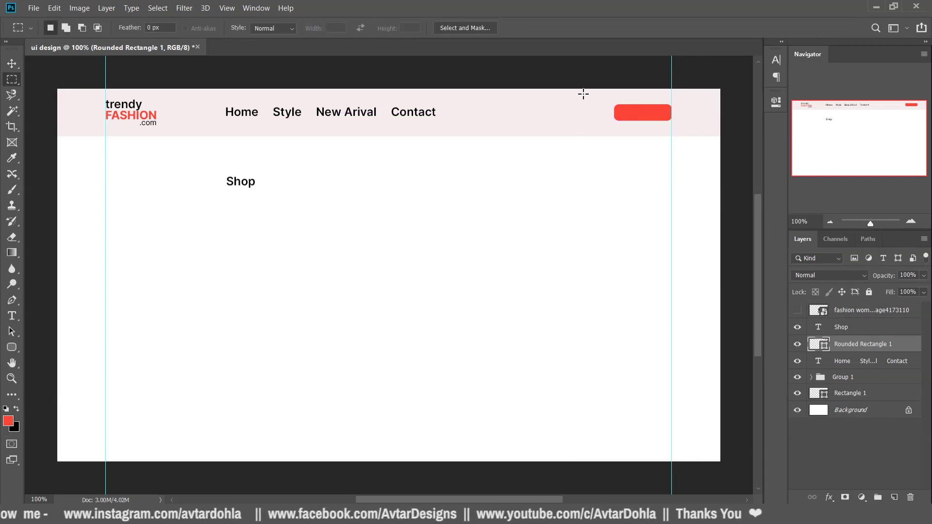
pyautogui.moveTo(583, 89); pyautogui.dragTo(598, 136)
pyautogui.press('v')
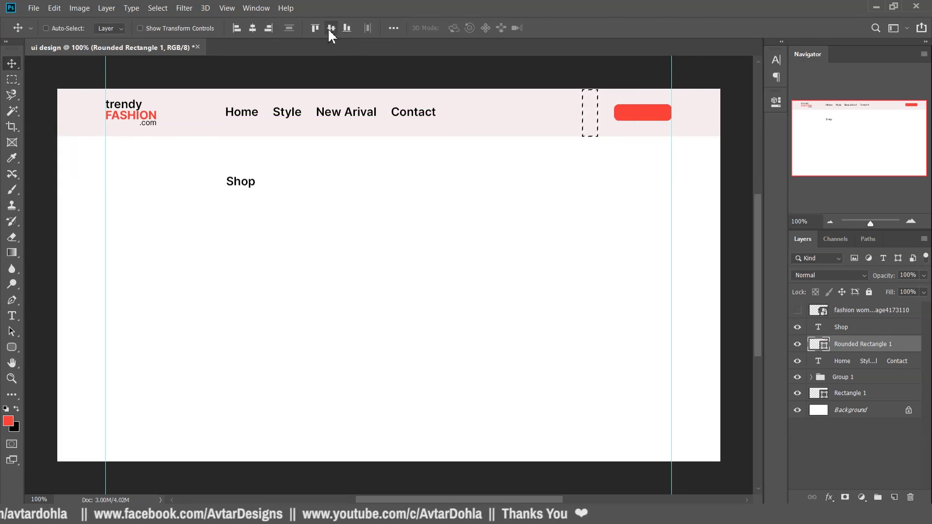
pyautogui.click(331, 28)
pyautogui.hotkey('ctrl', 'd')
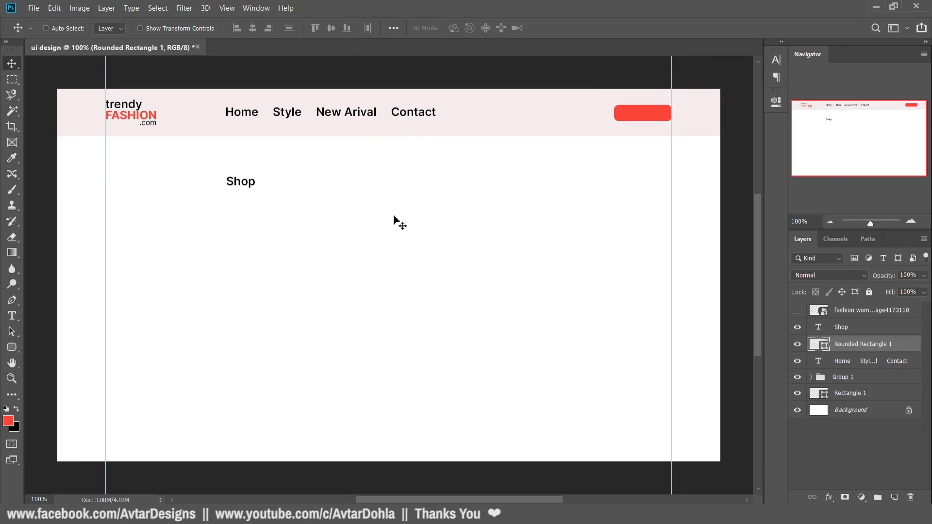
# Shrink the Shop text slightly and centre it vertically on the red button.
pyautogui.rightClick(246, 187)
pyautogui.click(262, 190)
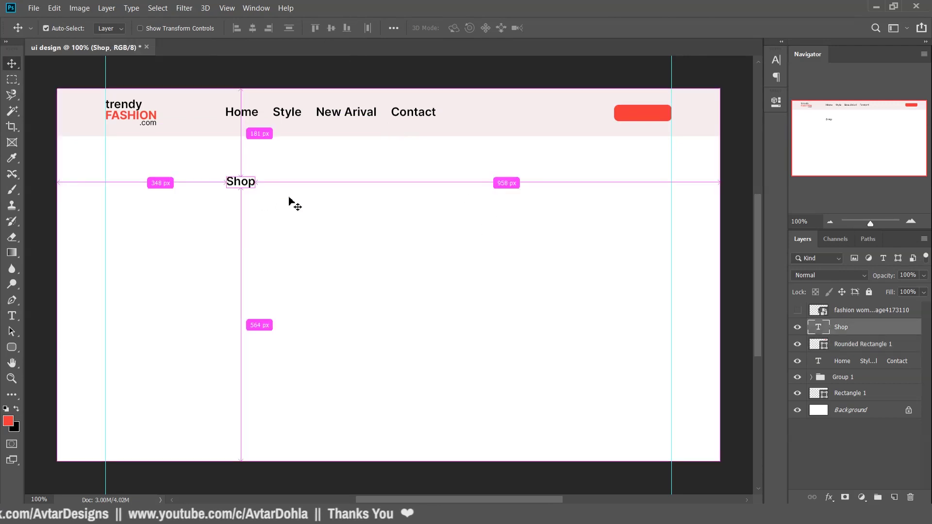
pyautogui.hotkey('ctrl', 't')
pyautogui.moveTo(256, 189); pyautogui.dragTo(253, 188)
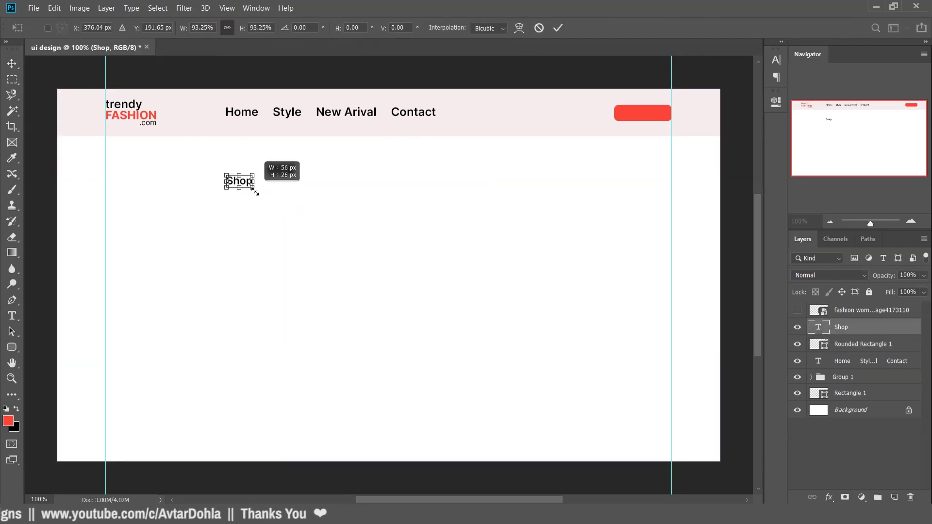
pyautogui.press('Return')
pyautogui.moveTo(310, 191); pyautogui.dragTo(660, 127)
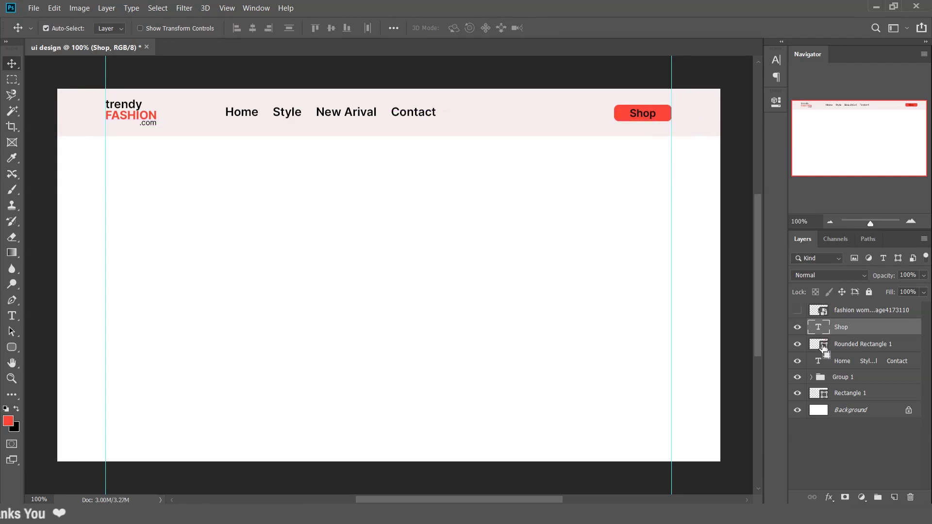
pyautogui.keyDown('ctrl'); pyautogui.click(824, 345); pyautogui.keyUp('ctrl')
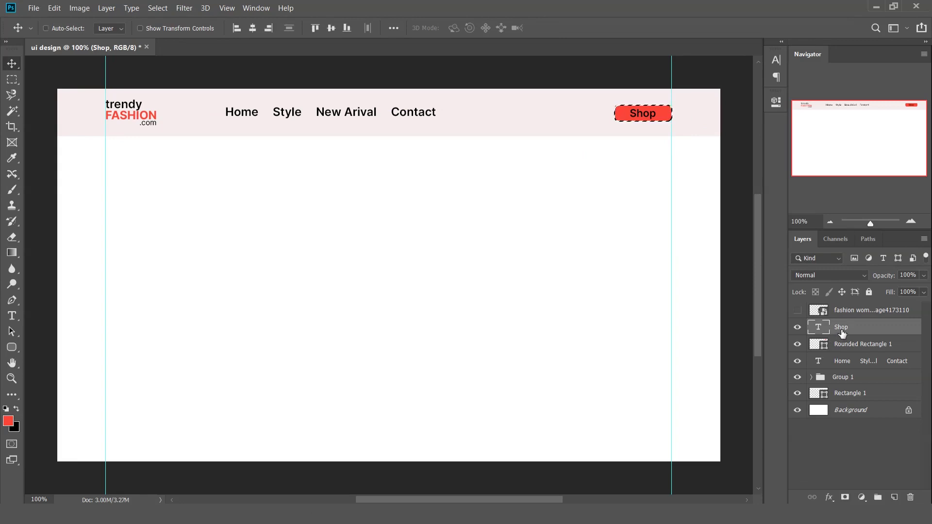
pyautogui.click(331, 29)
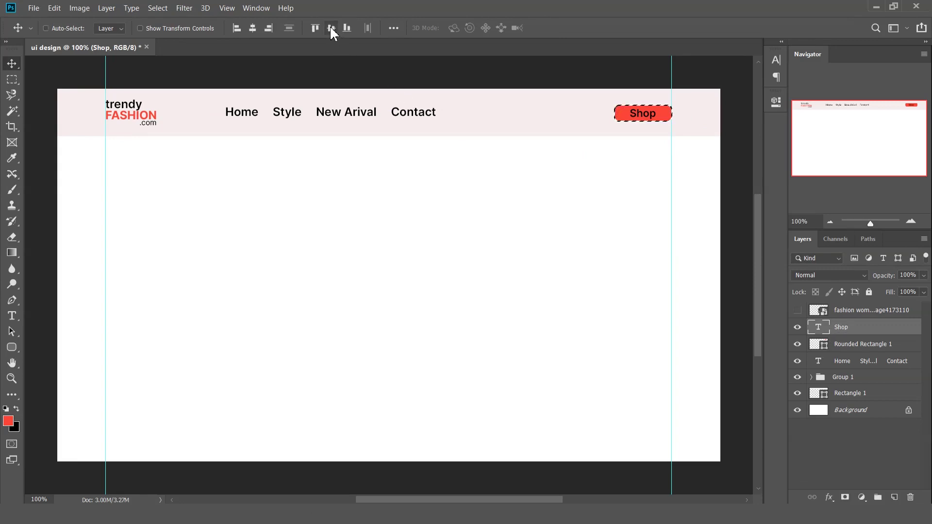
pyautogui.hotkey('ctrl', 'd')
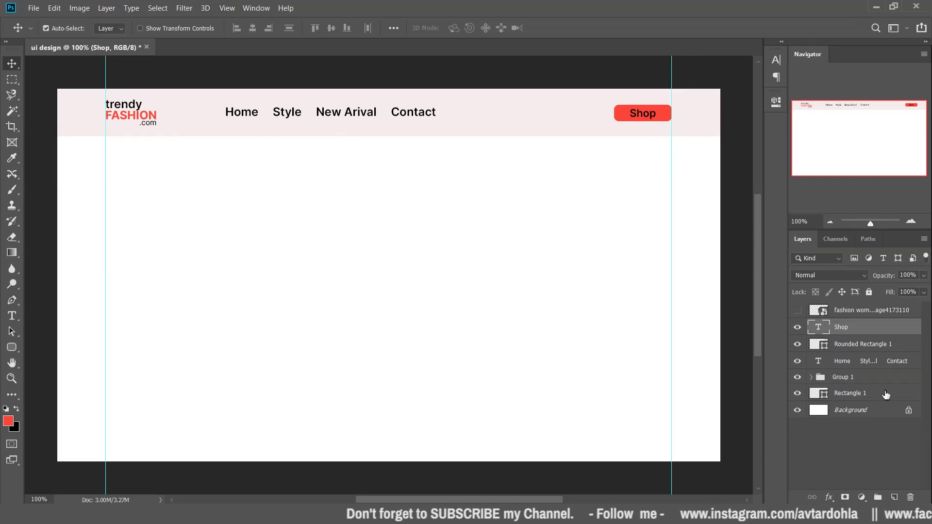
# Duplicate the Shop layer, hide the copy, and colour the original Shop text light pink.
pyautogui.hotkey('ctrl', 'j')
pyautogui.click(850, 346)
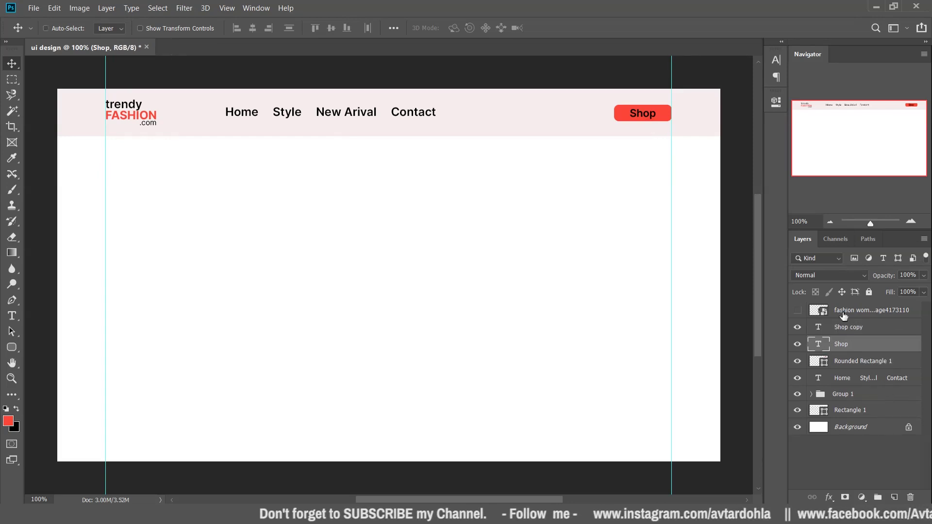
pyautogui.click(776, 60)
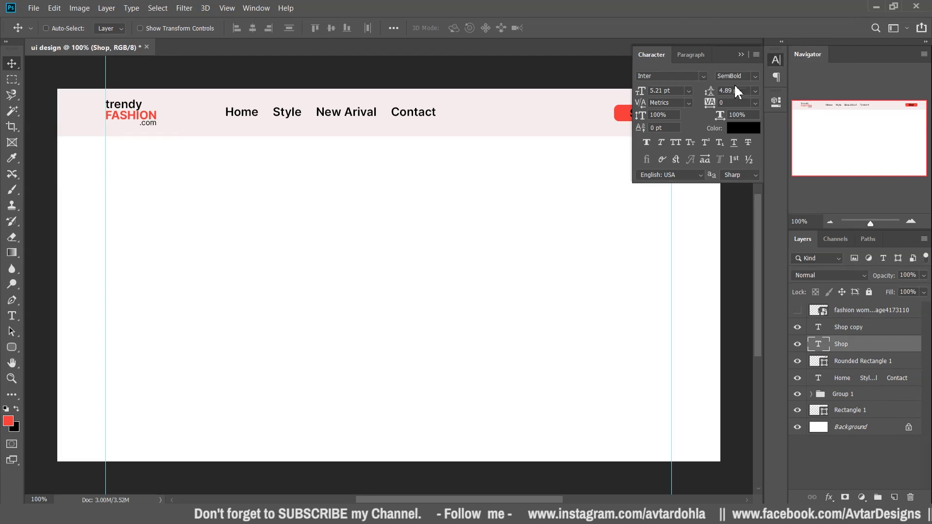
pyautogui.click(729, 129)
pyautogui.click(597, 119)
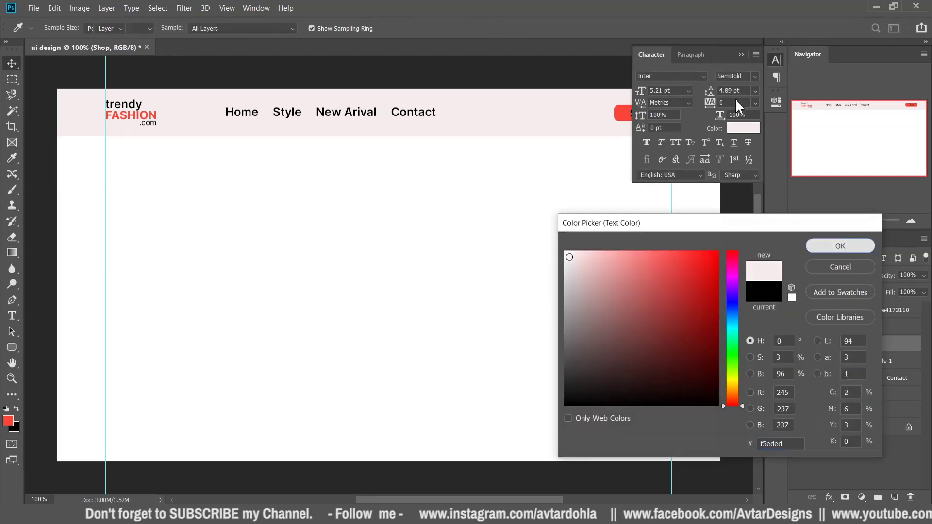
pyautogui.click(840, 245)
pyautogui.click(741, 54)
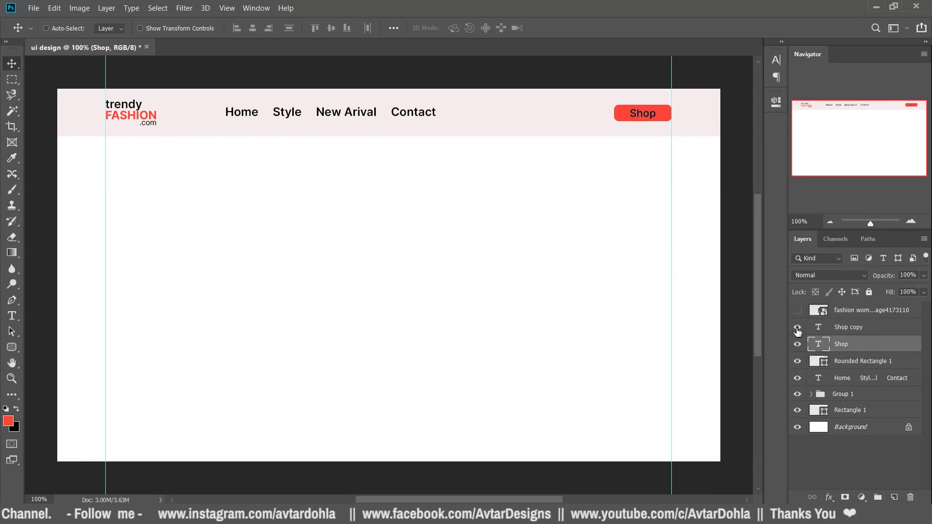
pyautogui.click(797, 328)
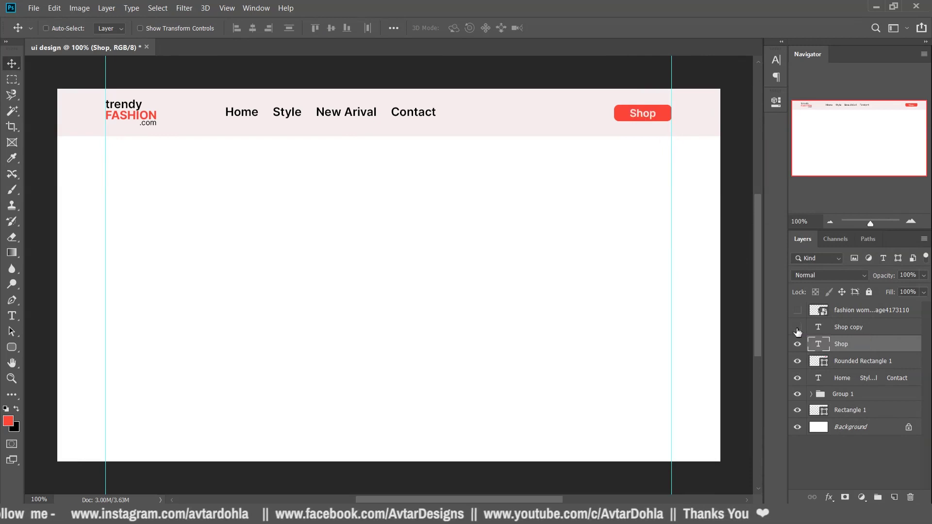
pyautogui.click(797, 328)
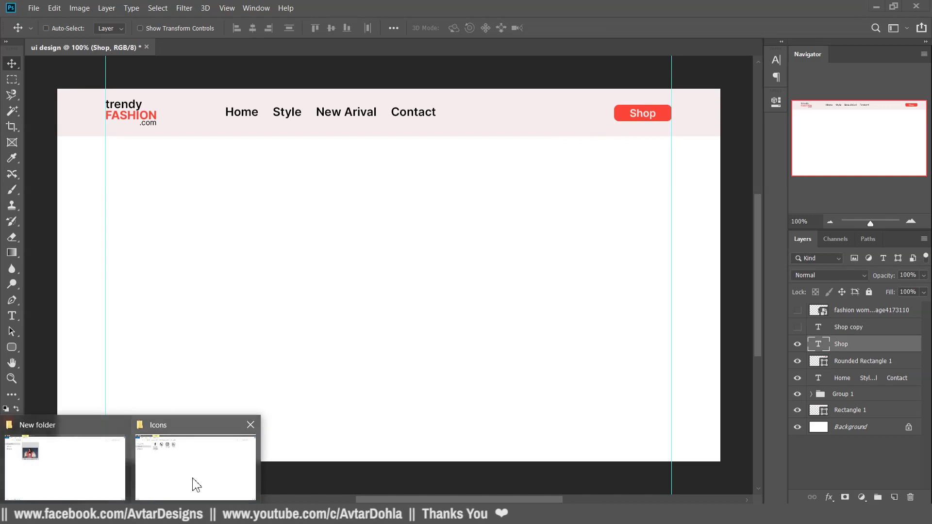
# Place the Facebook and Instagram icon files into the mockup from Explorer.
pyautogui.click(193, 485)
pyautogui.click(154, 78)
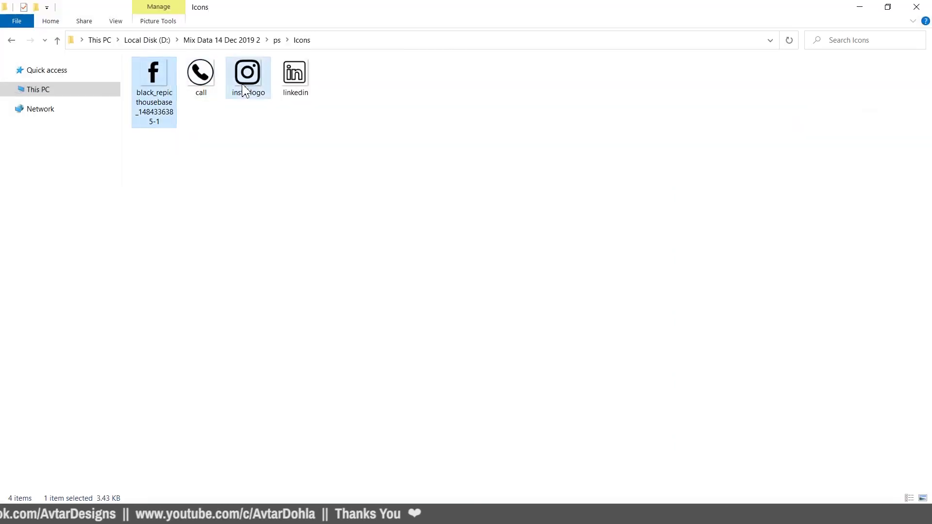
pyautogui.moveTo(248, 80)
pyautogui.mouseDown()
pyautogui.moveTo(131, 468)
pyautogui.moveTo(350, 333)
pyautogui.mouseUp()
pyautogui.press('Return')
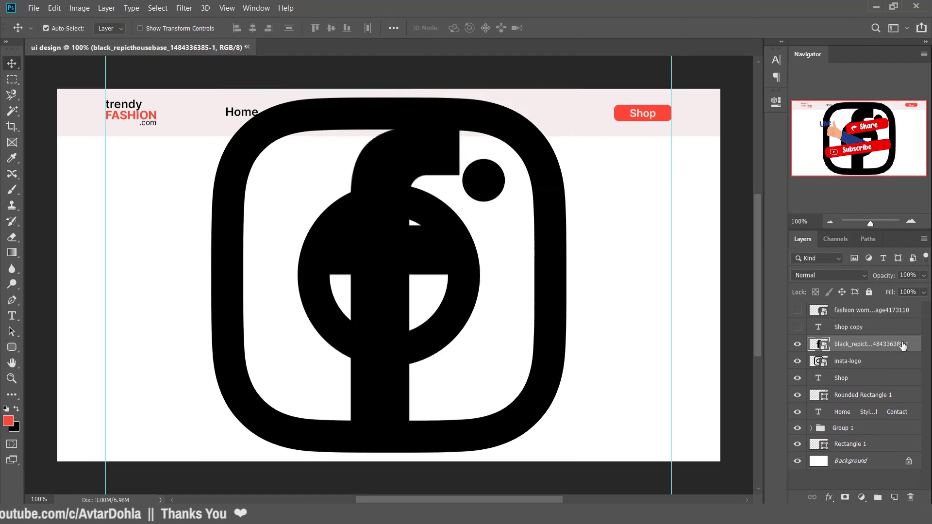
# Scale the Facebook and Instagram icons down and move them into the header beside Contact.
pyautogui.click(872, 365)
pyautogui.hotkey('ctrl', 't')
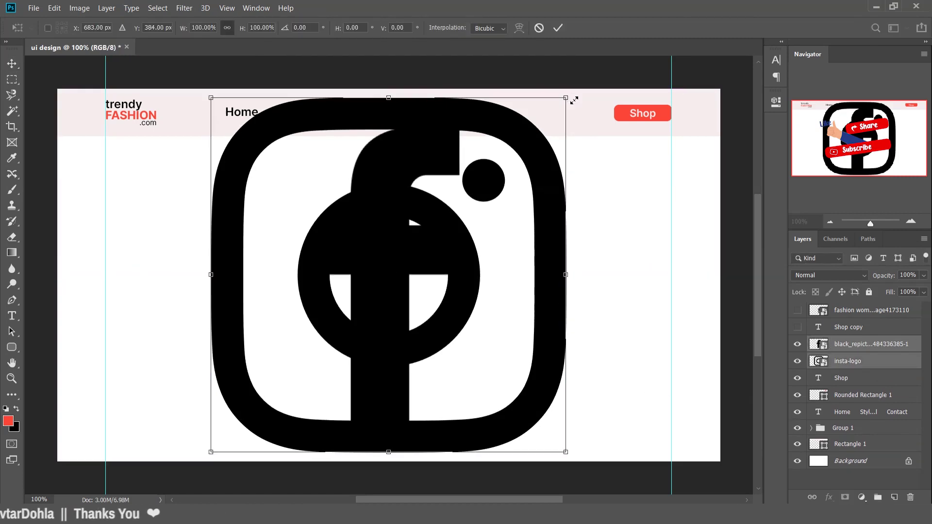
pyautogui.moveTo(572, 96)
pyautogui.mouseDown()
pyautogui.moveTo(416, 308)
pyautogui.moveTo(240, 453)
pyautogui.moveTo(524, 120)
pyautogui.moveTo(536, 123)
pyautogui.mouseUp()
pyautogui.press('Return')
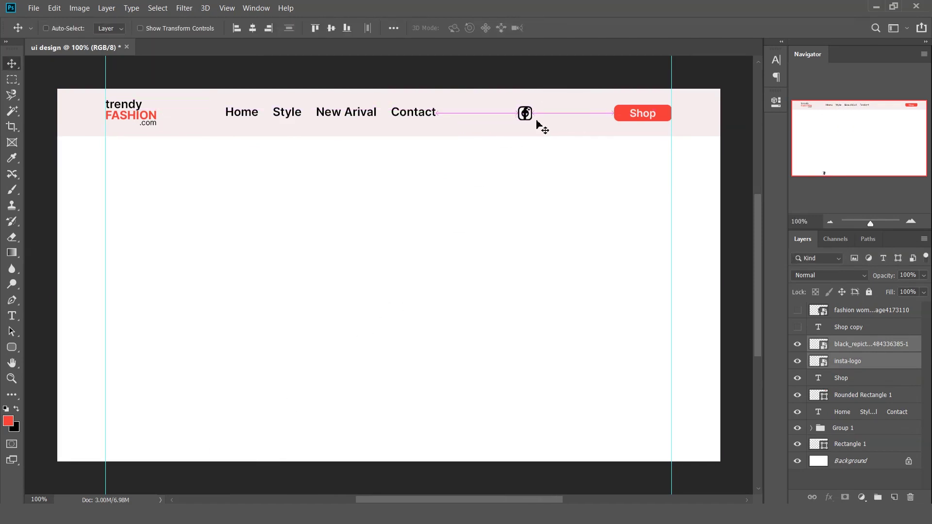
pyautogui.click(845, 346)
pyautogui.moveTo(739, 304)
pyautogui.mouseDown()
pyautogui.moveTo(624, 208)
pyautogui.moveTo(588, 210)
pyautogui.mouseUp()
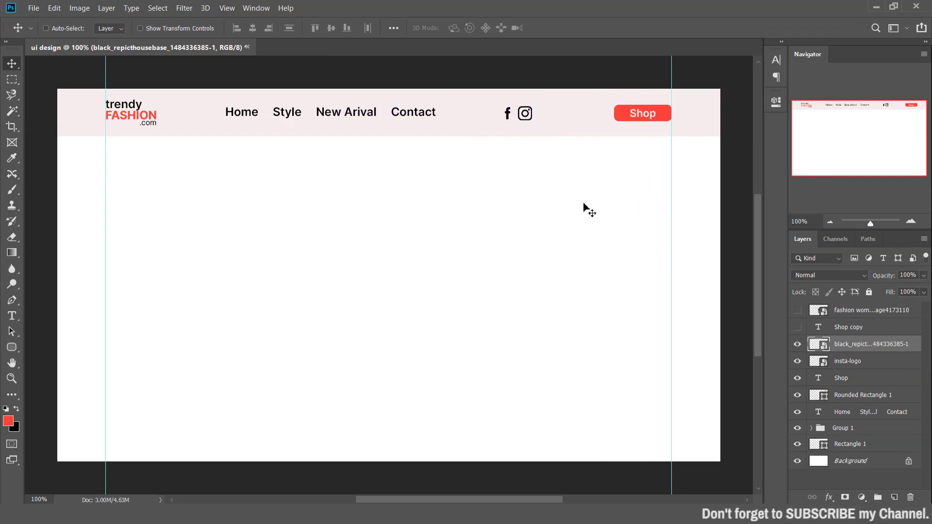
# Shift the Facebook and Instagram icons together to the right in the header.
pyautogui.press('Left')
pyautogui.press('Left')
pyautogui.keyDown('ctrl'); pyautogui.click(865, 362); pyautogui.keyUp('ctrl')
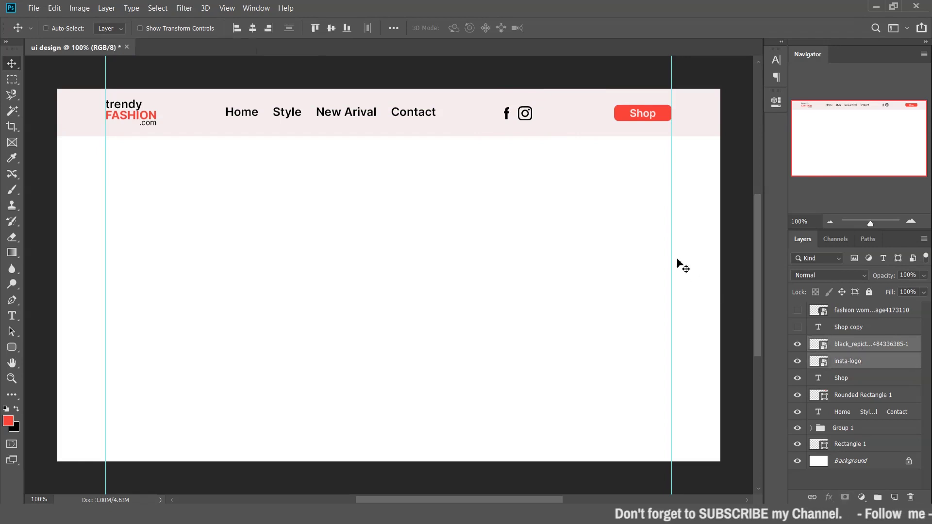
pyautogui.moveTo(643, 249); pyautogui.dragTo(691, 249)
# Group the Shop copy through Rectangle 1 layers and name the group 'Navigation bar'.
pyautogui.click(849, 311)
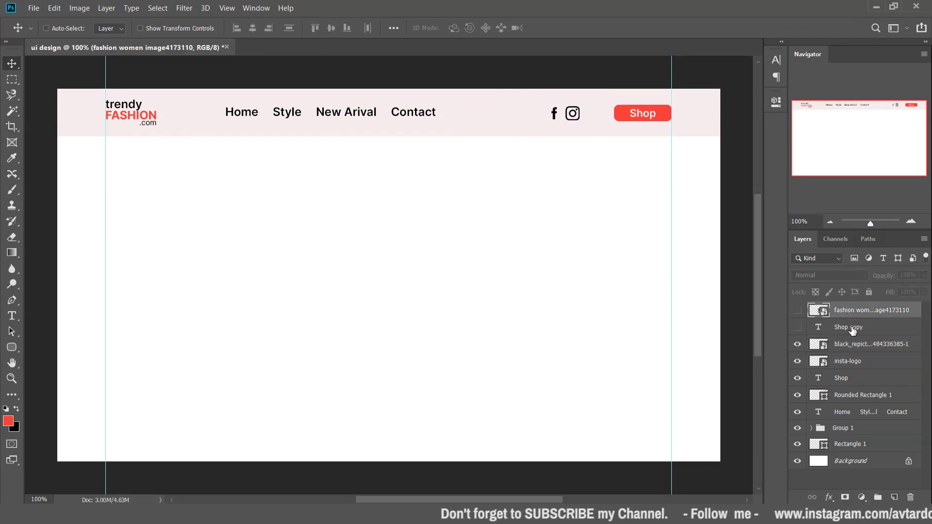
pyautogui.click(847, 329)
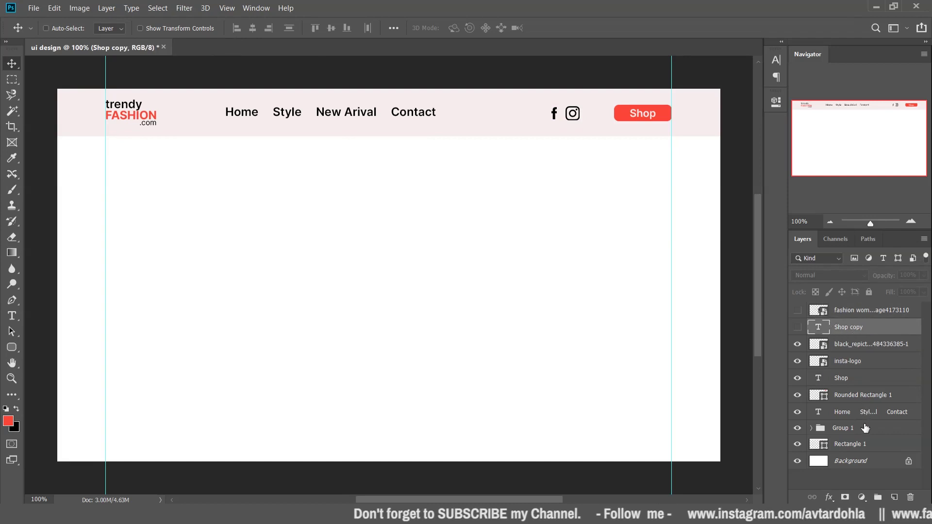
pyautogui.keyDown('shift'); pyautogui.click(864, 443); pyautogui.keyUp('shift')
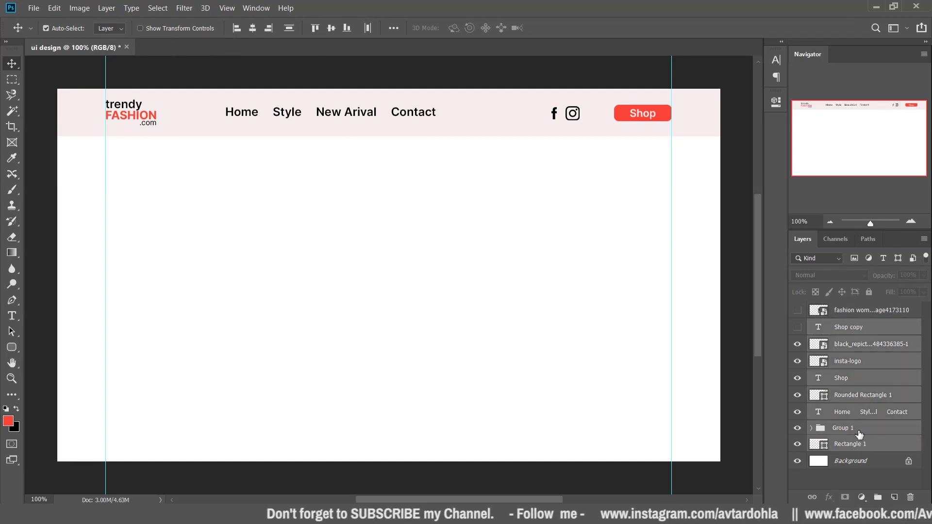
pyautogui.hotkey('ctrl', 'g')
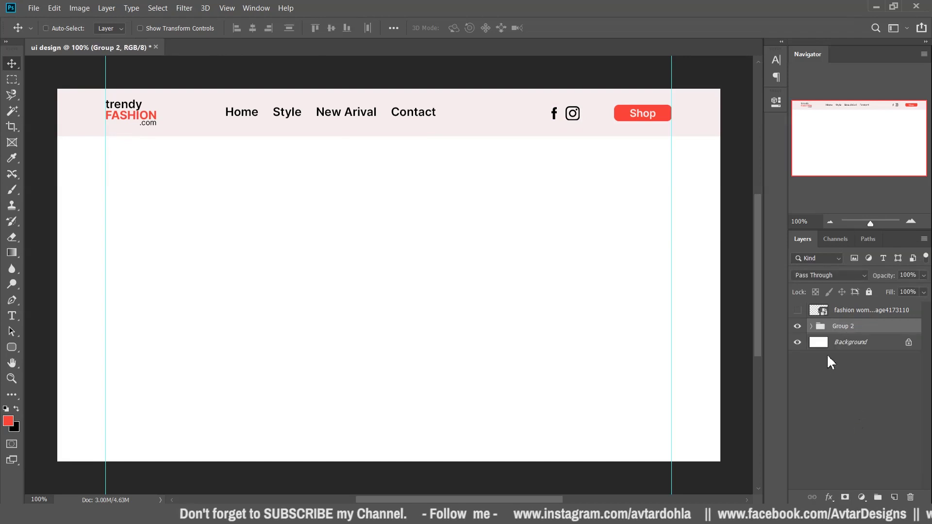
pyautogui.click(797, 328)
pyautogui.click(798, 328)
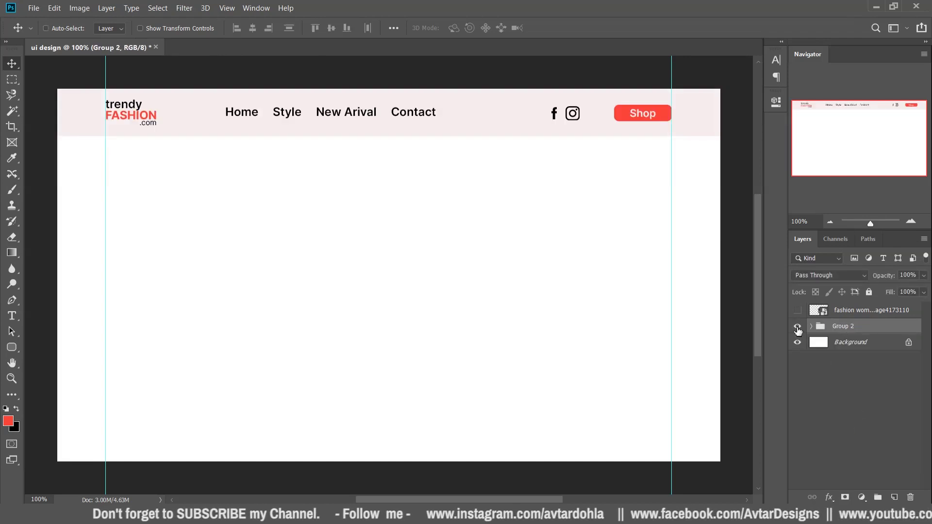
pyautogui.click(798, 329)
pyautogui.doubleClick(842, 327)
pyautogui.write('Navigation')
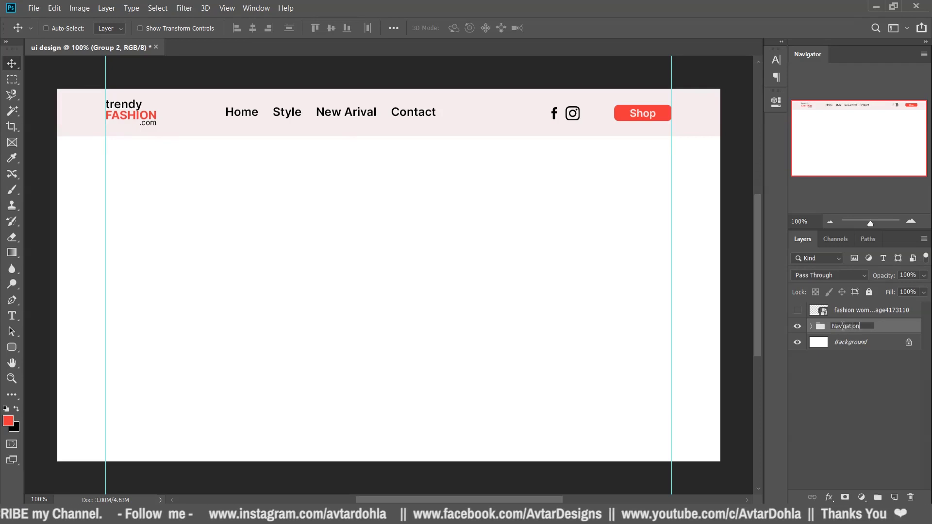
pyautogui.press('Return')
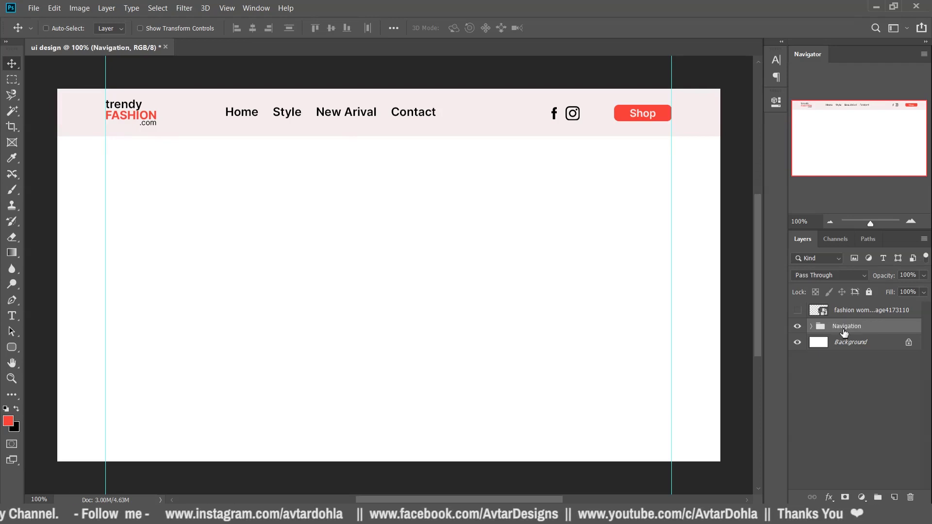
pyautogui.click(843, 327)
pyautogui.write('bar')
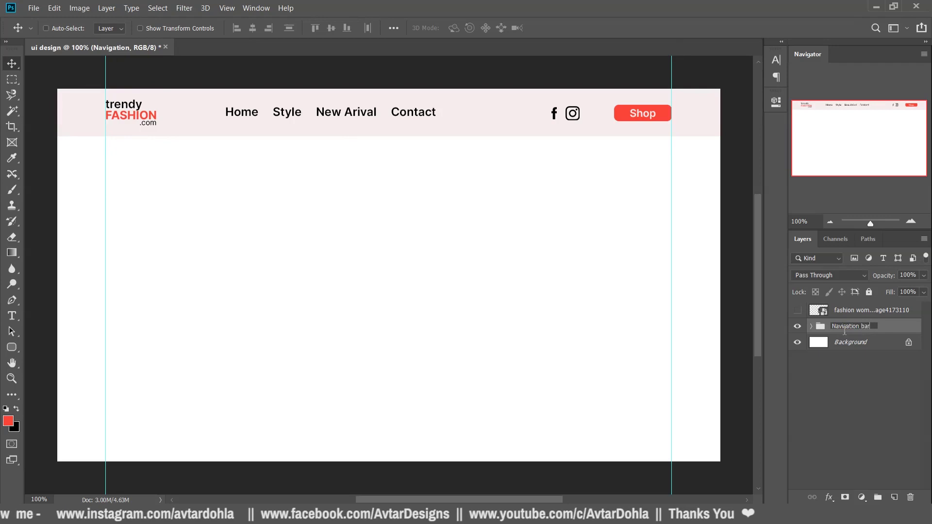
pyautogui.press('Return')
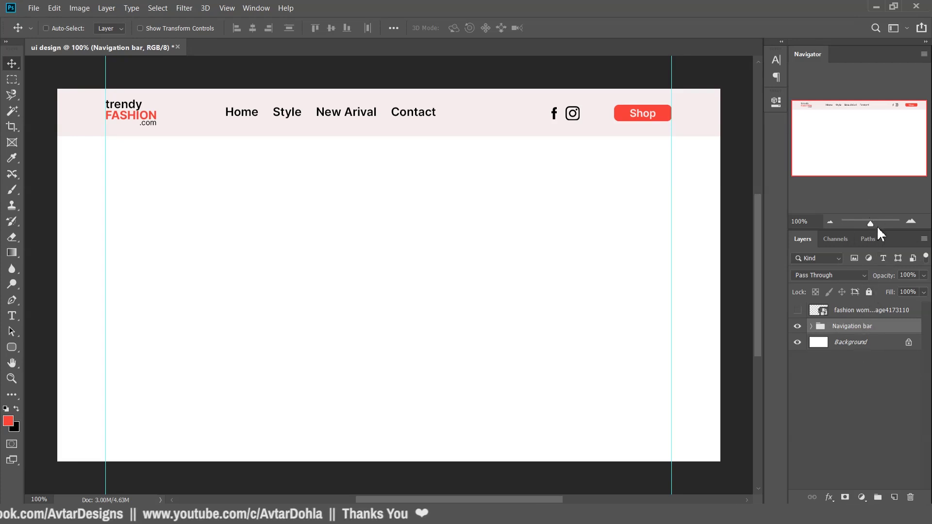
pyautogui.moveTo(880, 232); pyautogui.dragTo(877, 173)
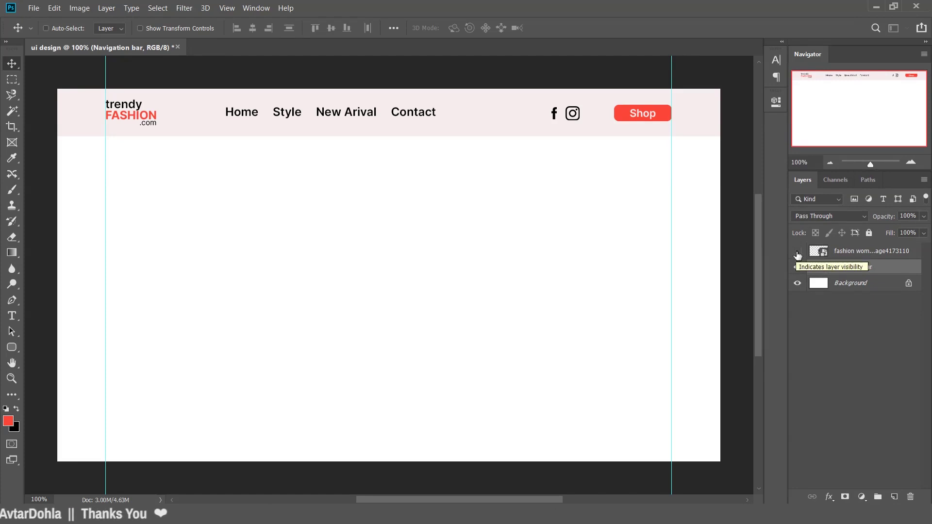
# Show the shopping-woman photo, scale it down and move it right, below the header.
pyautogui.click(797, 252)
pyautogui.rightClick(515, 297)
pyautogui.click(538, 297)
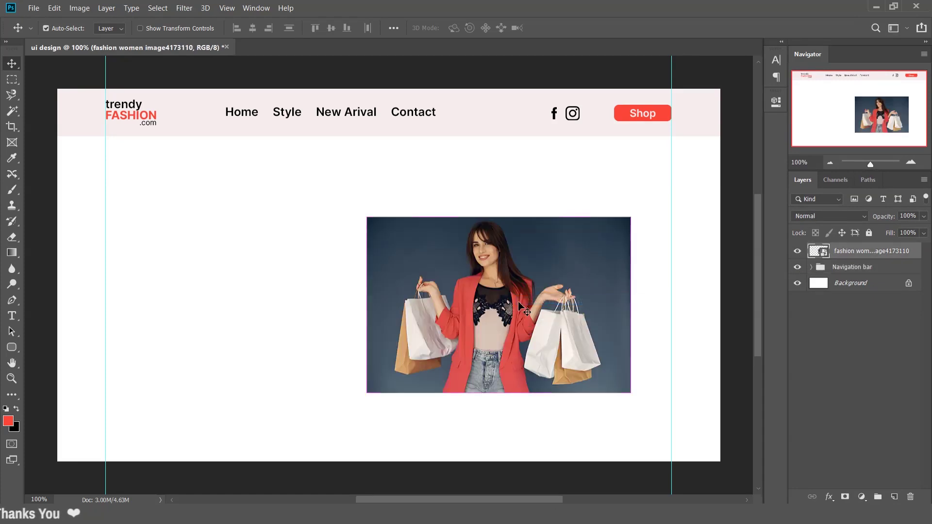
pyautogui.hotkey('ctrl', 't')
pyautogui.moveTo(631, 393); pyautogui.dragTo(596, 370)
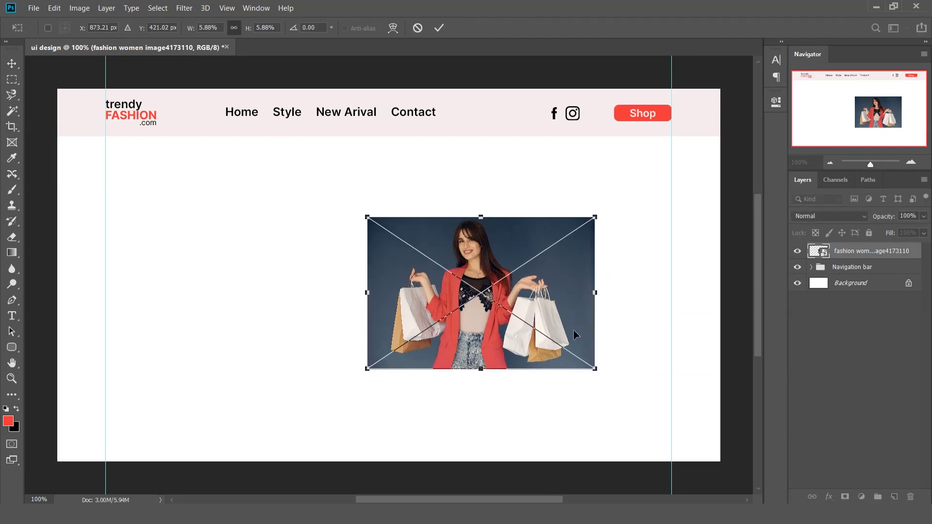
pyautogui.moveTo(539, 306); pyautogui.dragTo(585, 274)
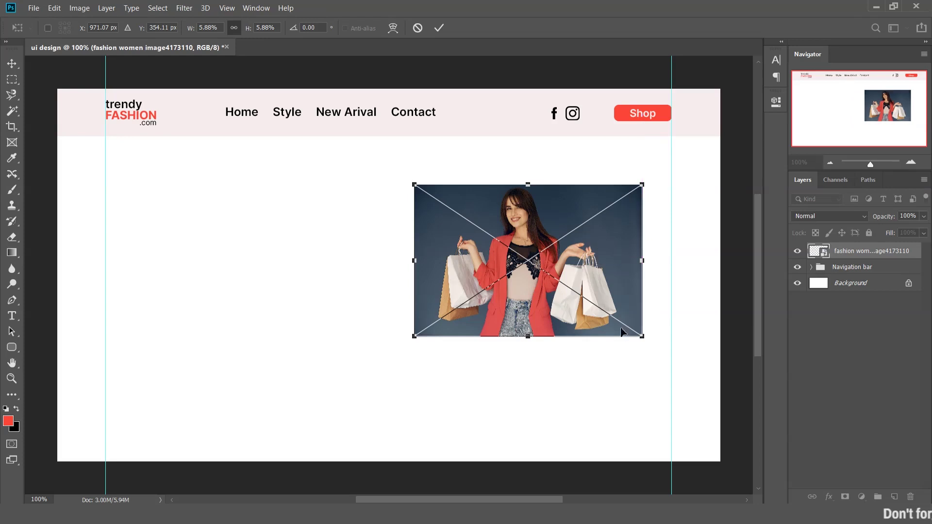
pyautogui.moveTo(640, 342); pyautogui.dragTo(624, 329)
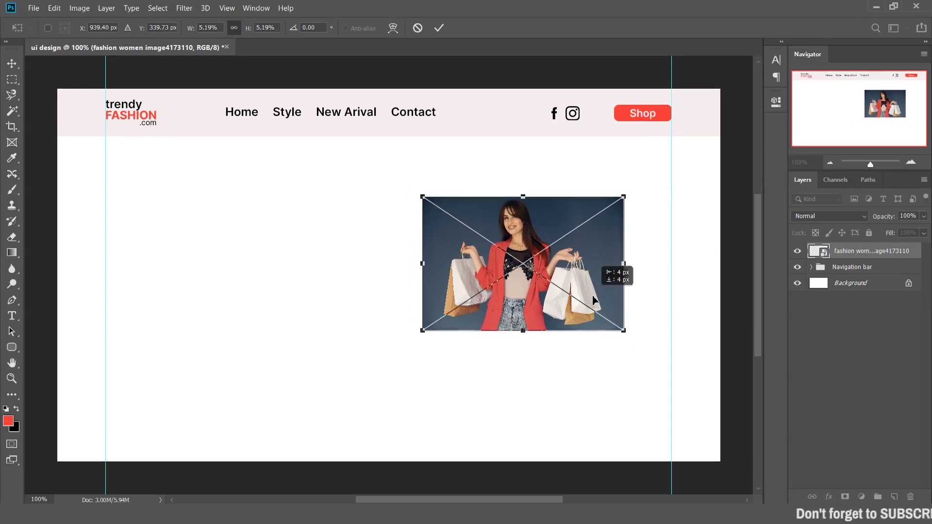
pyautogui.moveTo(588, 295); pyautogui.dragTo(555, 268)
pyautogui.press('Return')
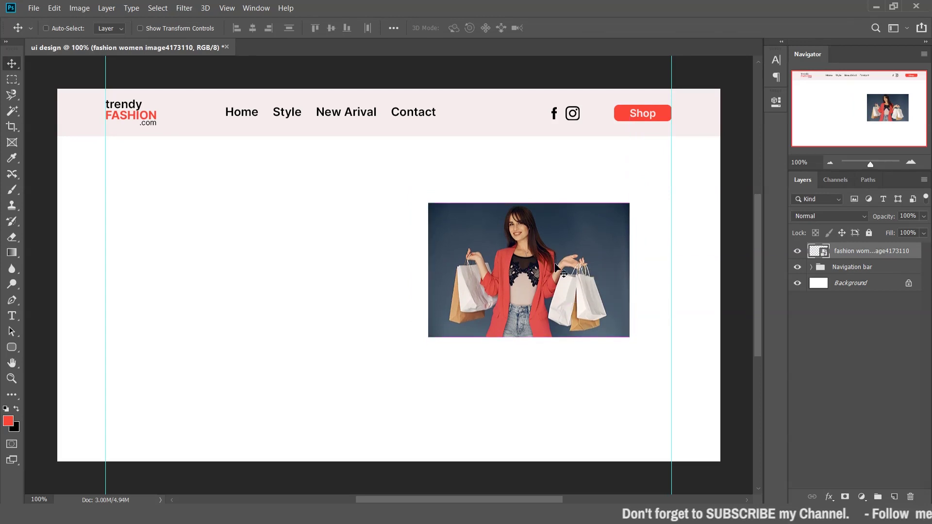
pyautogui.click(859, 270)
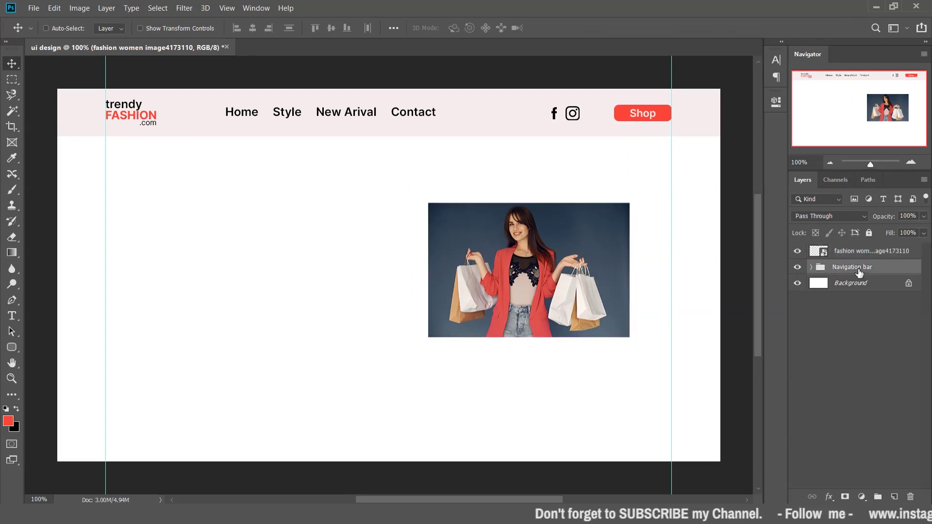
# Draw a triangle with the Polygon Tool left of the photo.
pyautogui.click(13, 345)
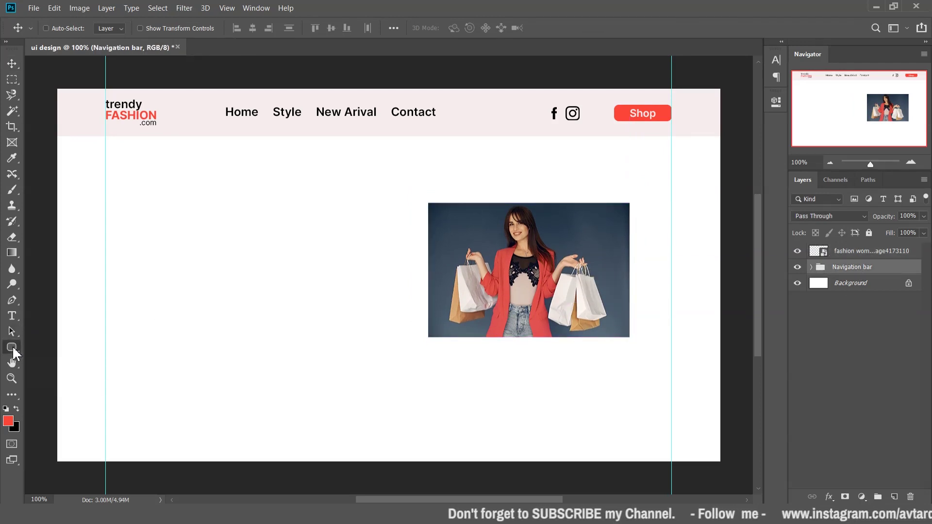
pyautogui.click(56, 382)
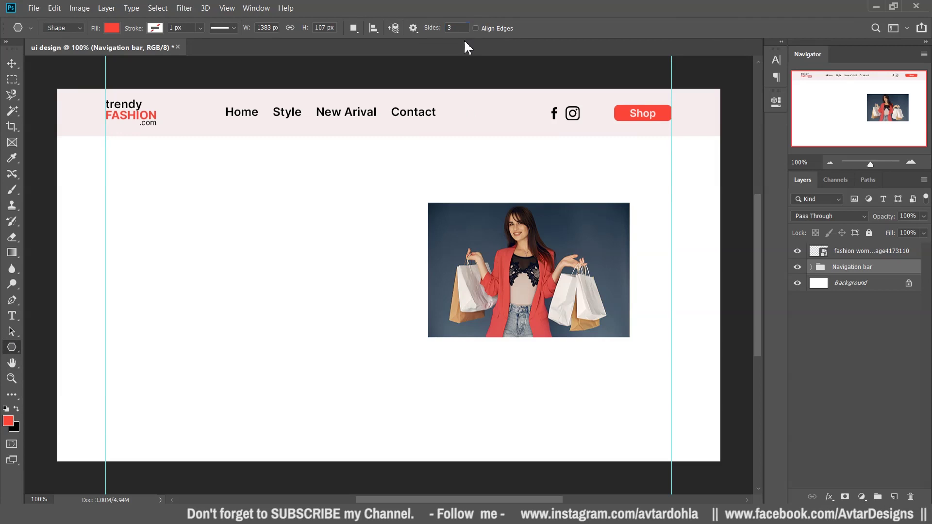
pyautogui.moveTo(382, 184); pyautogui.dragTo(444, 272)
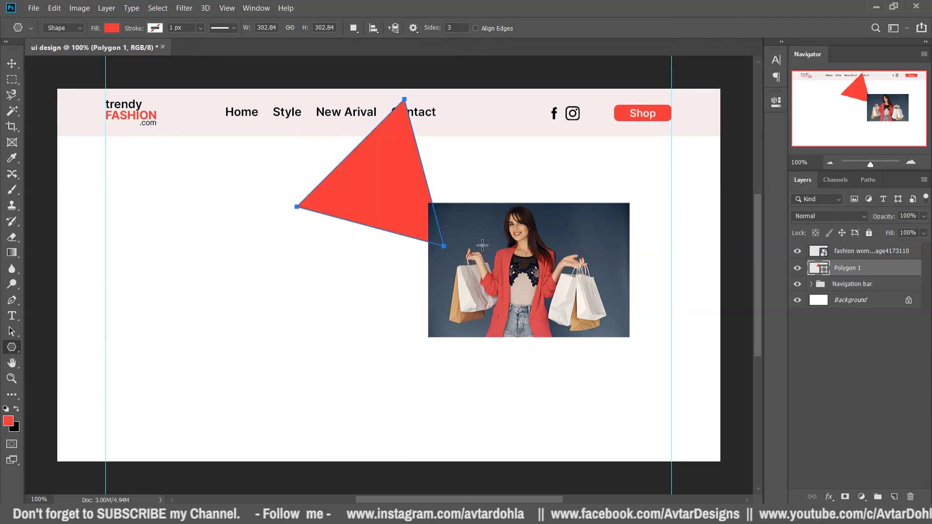
# Set the triangle's fill to No Color and its stroke to the Shop button's red.
pyautogui.click(117, 29)
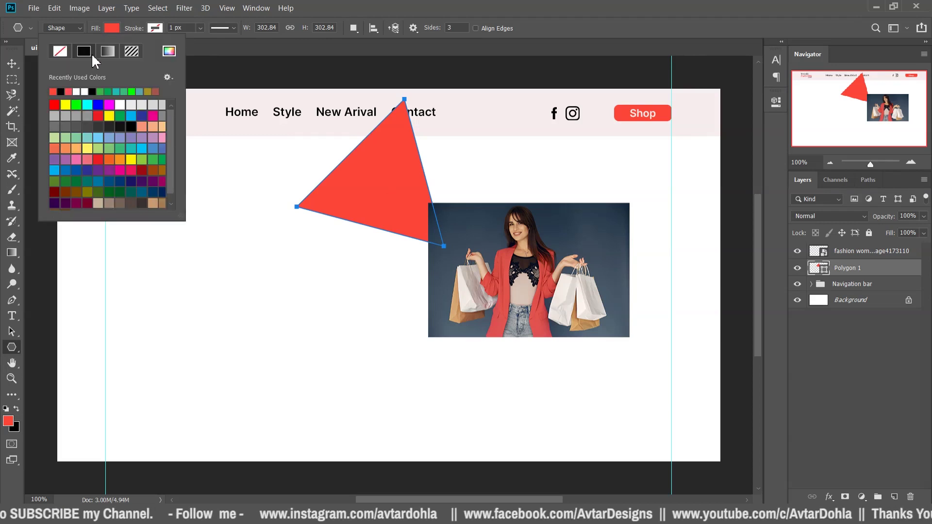
pyautogui.click(63, 53)
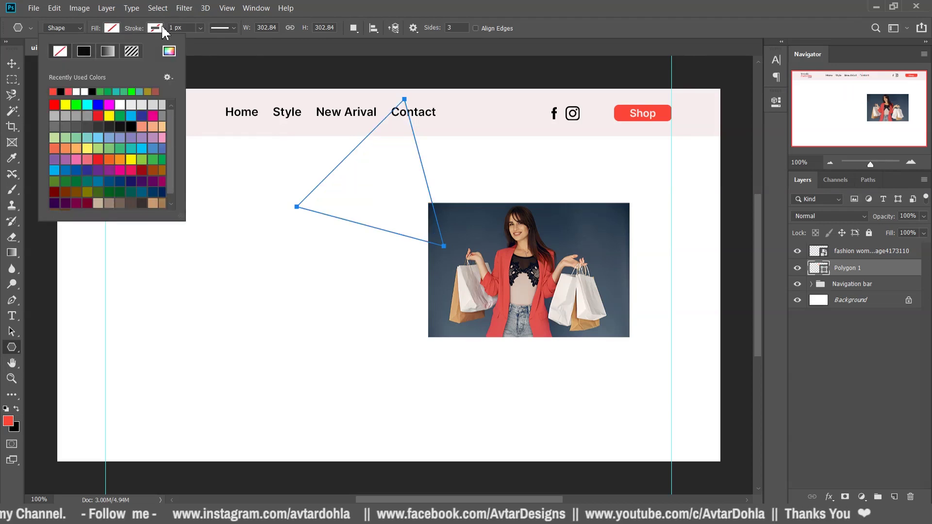
pyautogui.click(154, 28)
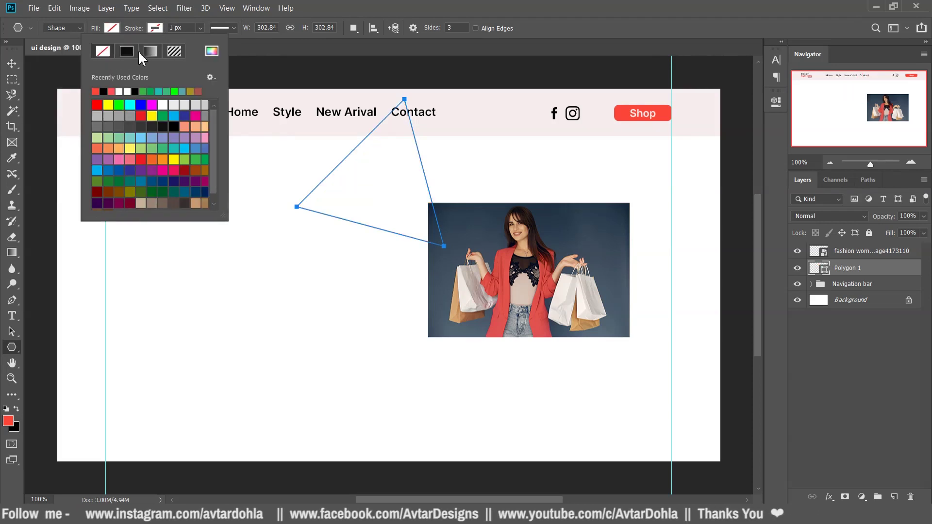
pyautogui.click(212, 50)
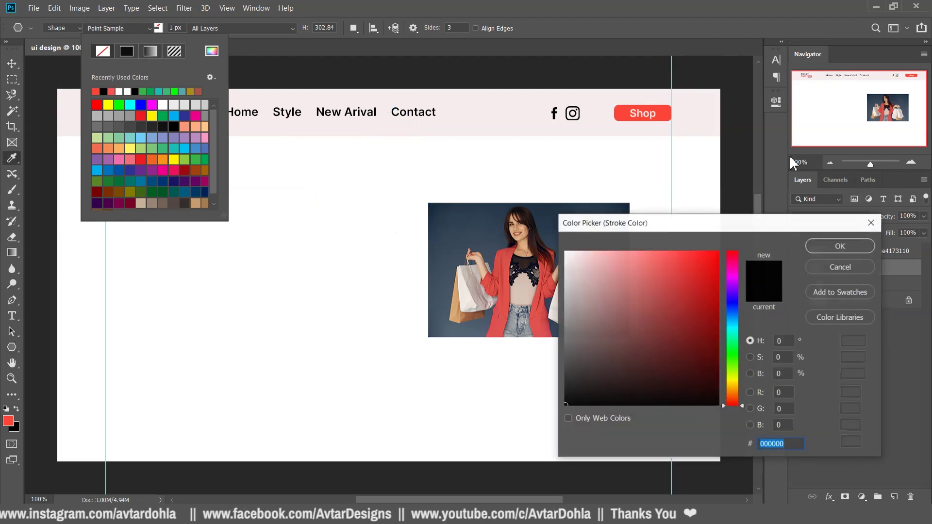
pyautogui.click(631, 111)
pyautogui.click(818, 246)
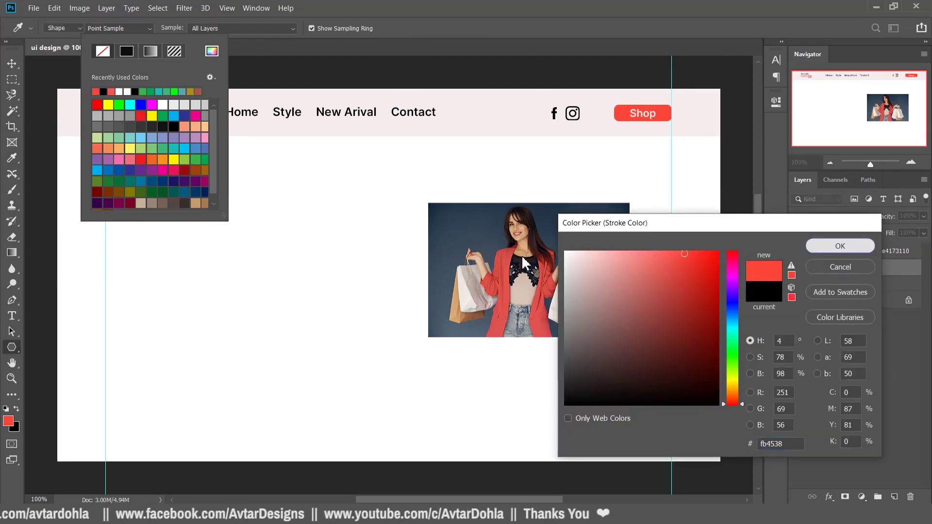
pyautogui.click(503, 256)
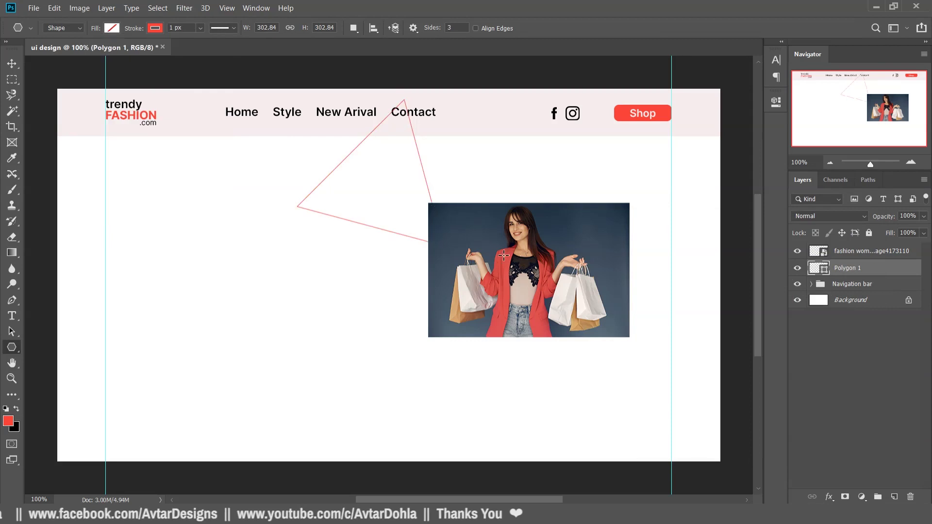
# Move the triangle under the photo, rotate it about 35° and enlarge it to about 122%.
pyautogui.press('v')
pyautogui.moveTo(414, 216); pyautogui.dragTo(456, 357)
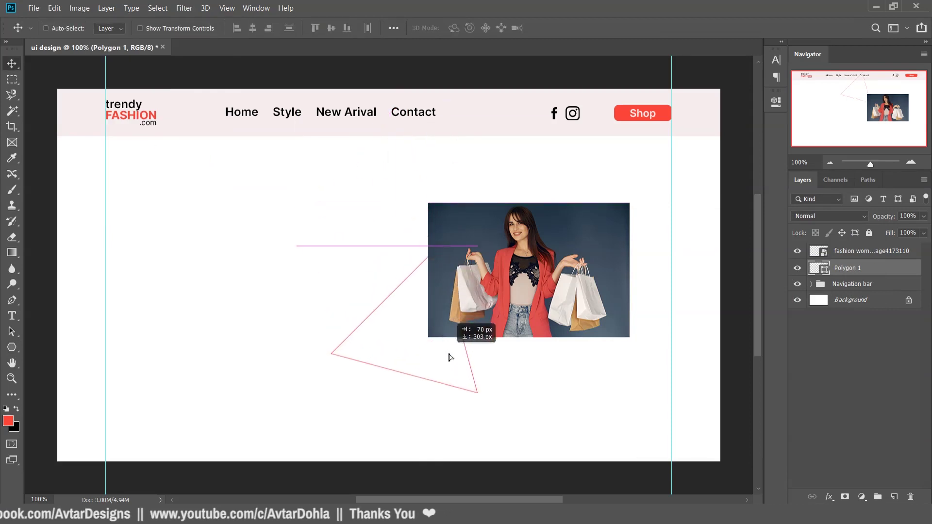
pyautogui.hotkey('ctrl', 't')
pyautogui.moveTo(515, 395); pyautogui.dragTo(425, 444)
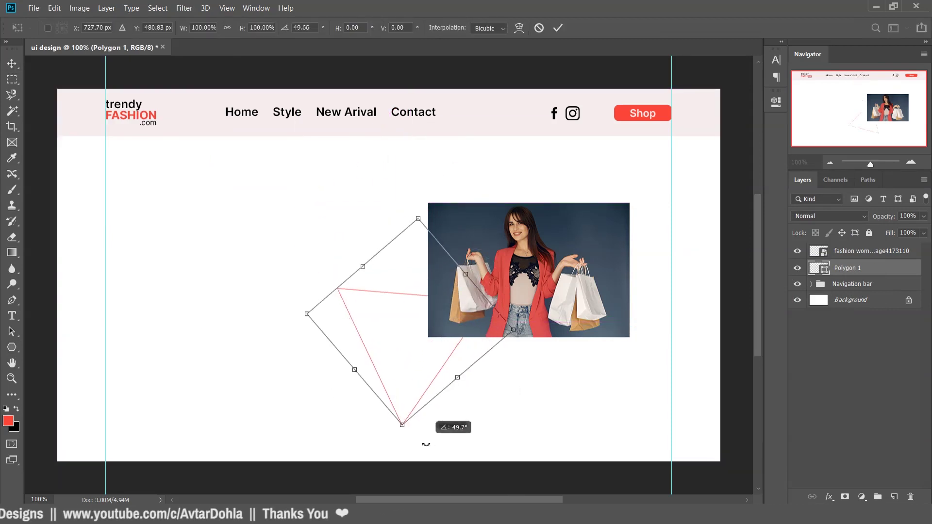
pyautogui.moveTo(448, 372); pyautogui.dragTo(474, 364)
pyautogui.moveTo(513, 406); pyautogui.dragTo(536, 377)
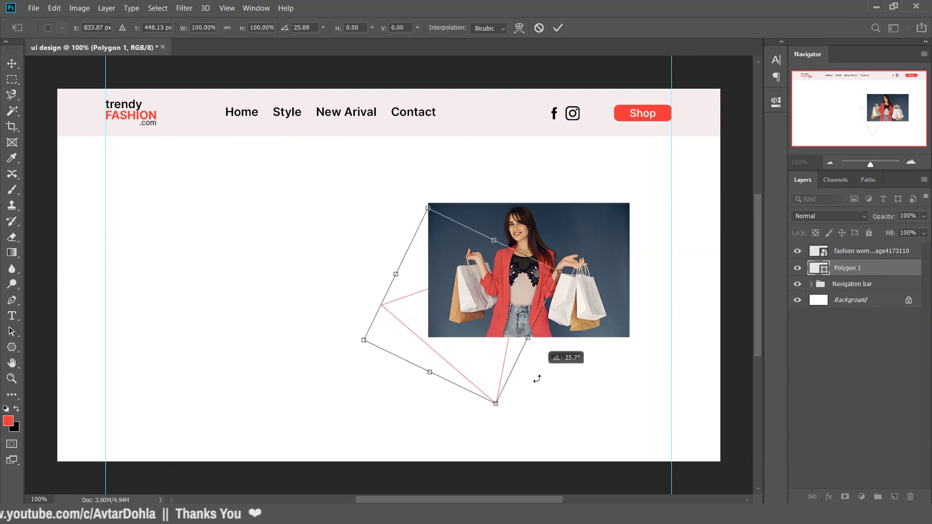
pyautogui.moveTo(440, 206); pyautogui.dragTo(429, 134)
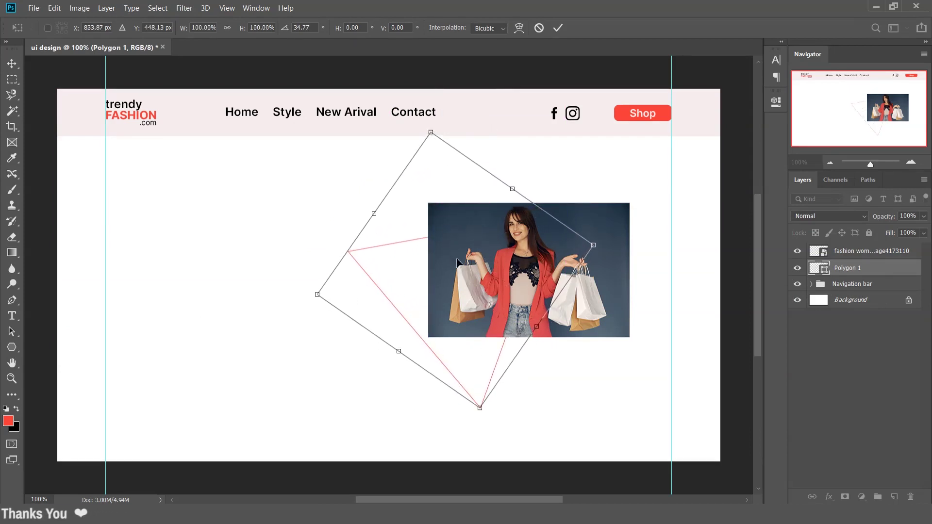
pyautogui.hotkey('ctrl', 'z')
pyautogui.moveTo(480, 409); pyautogui.dragTo(485, 451)
pyautogui.moveTo(480, 348)
pyautogui.mouseDown()
pyautogui.moveTo(475, 308)
pyautogui.moveTo(462, 323)
pyautogui.mouseUp()
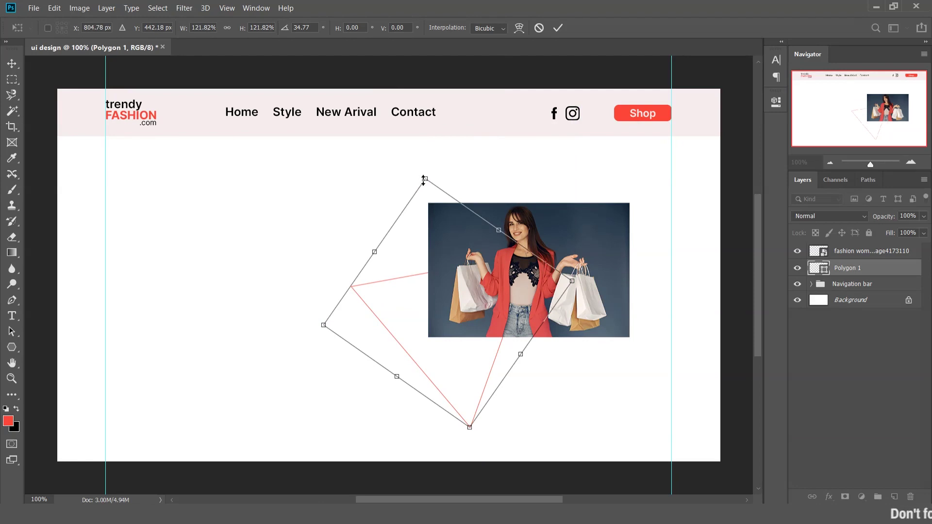
pyautogui.moveTo(423, 180); pyautogui.dragTo(420, 175)
pyautogui.moveTo(456, 295); pyautogui.dragTo(452, 301)
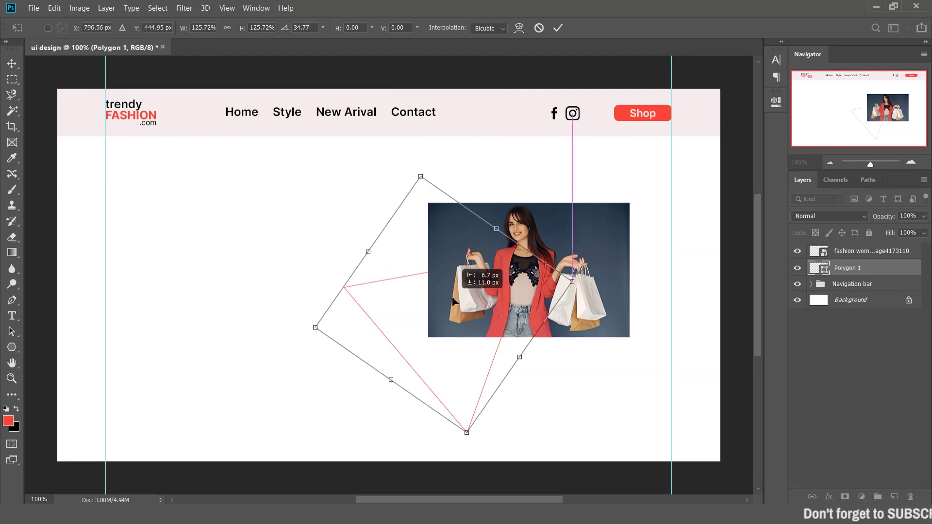
pyautogui.click(559, 29)
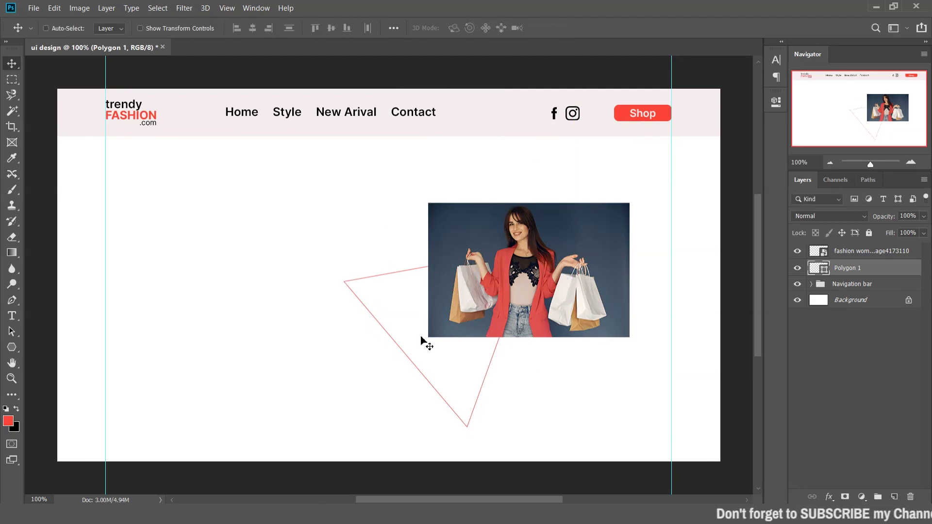
# Make a small copy of the triangle with a 2 px stroke just above the photo.
pyautogui.moveTo(425, 335); pyautogui.dragTo(344, 276)
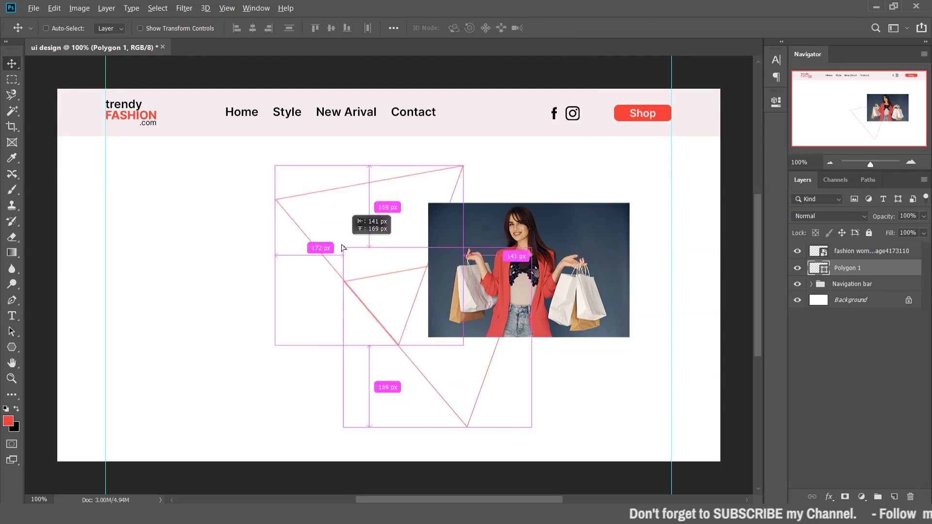
pyautogui.hotkey('ctrl', 't')
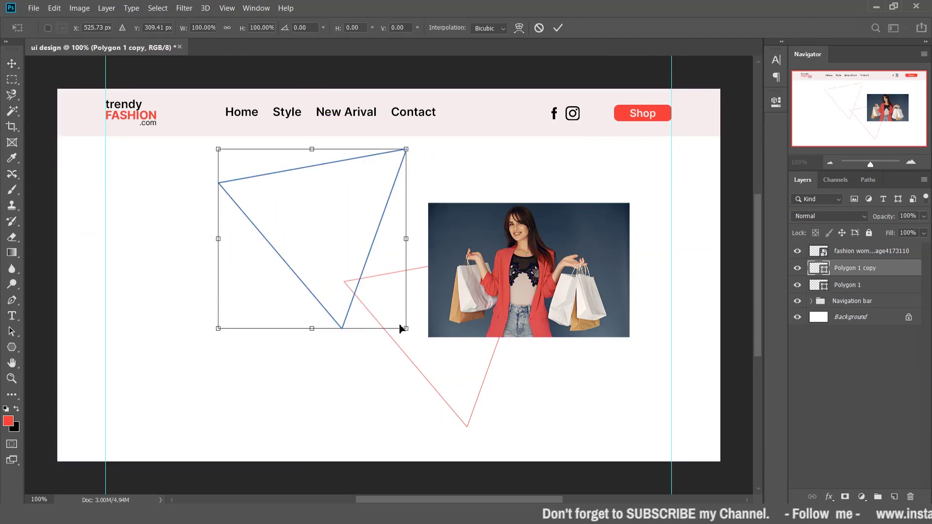
pyautogui.moveTo(404, 327)
pyautogui.mouseDown()
pyautogui.moveTo(236, 168)
pyautogui.moveTo(510, 202)
pyautogui.mouseUp()
pyautogui.press('Return')
pyautogui.hotkey('ctrl', 't')
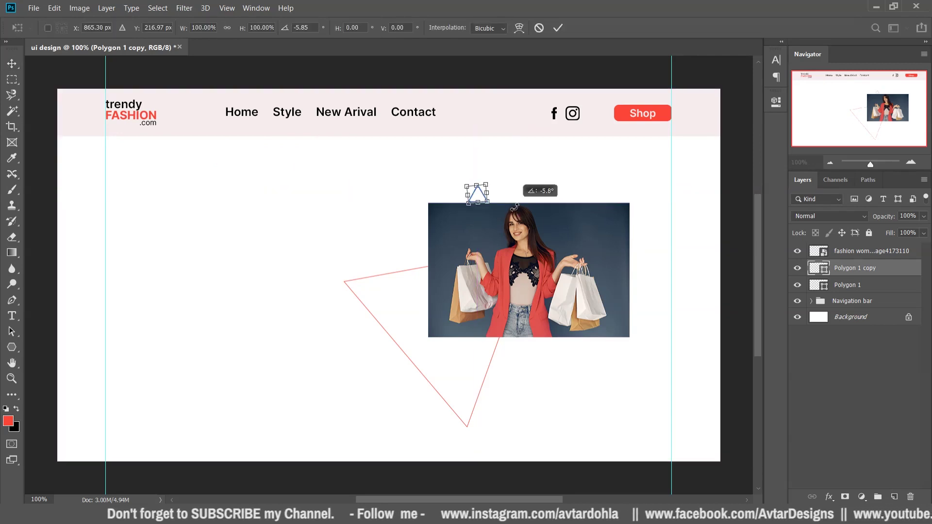
pyautogui.press('Return')
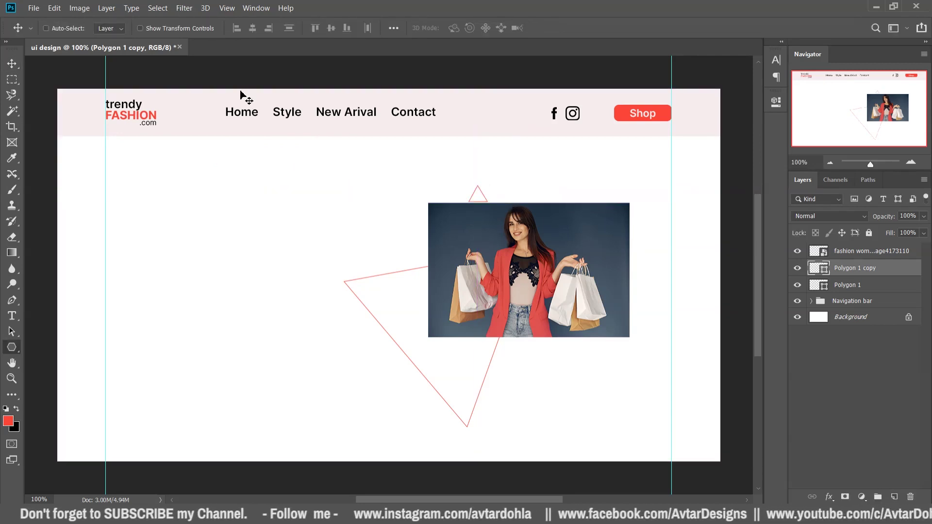
pyautogui.press('u')
pyautogui.doubleClick(172, 28)
pyautogui.write('2')
pyautogui.press('Return')
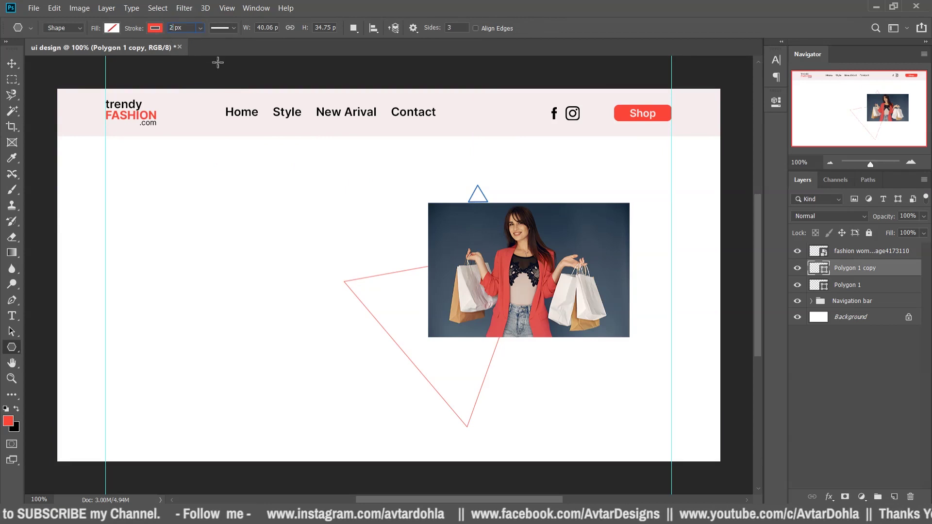
pyautogui.moveTo(495, 209); pyautogui.dragTo(484, 207)
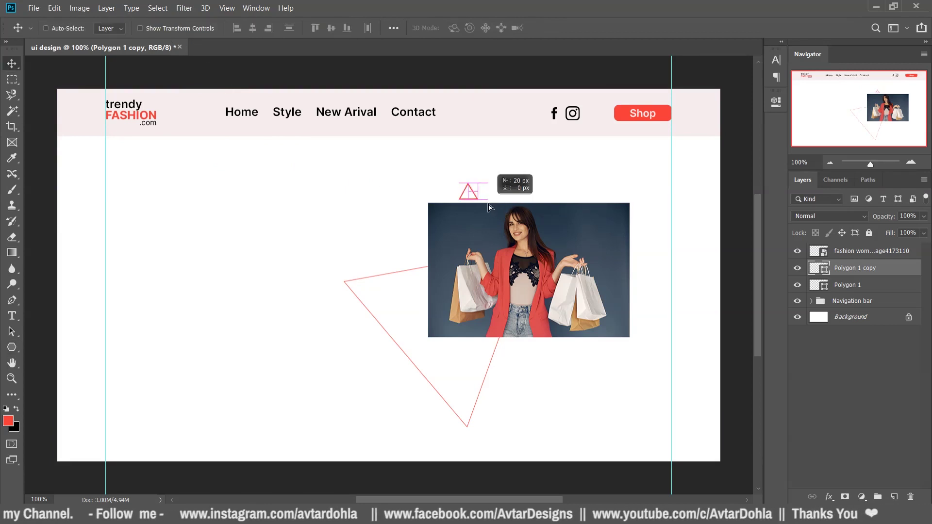
# Copy the small triangle to the photo's right edge, rotate it to point left, and add a new layer.
pyautogui.moveTo(649, 297); pyautogui.dragTo(652, 305)
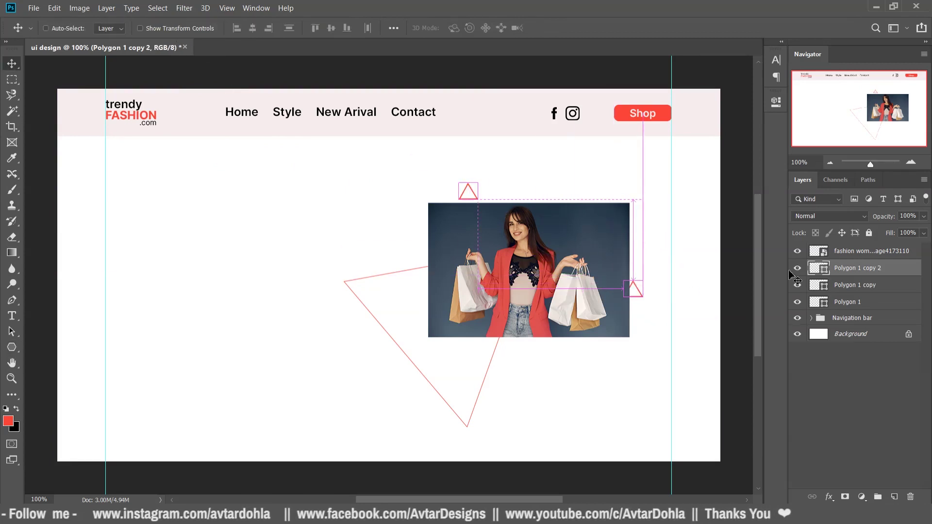
pyautogui.moveTo(854, 268); pyautogui.dragTo(876, 246)
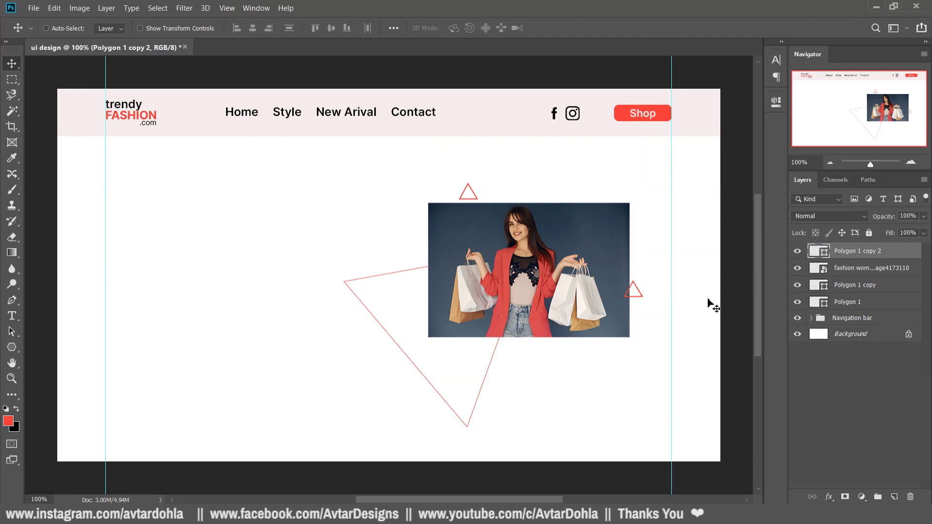
pyautogui.moveTo(657, 305); pyautogui.dragTo(643, 358)
pyautogui.hotkey('ctrl', 't')
pyautogui.press('Return')
pyautogui.moveTo(645, 323); pyautogui.dragTo(643, 333)
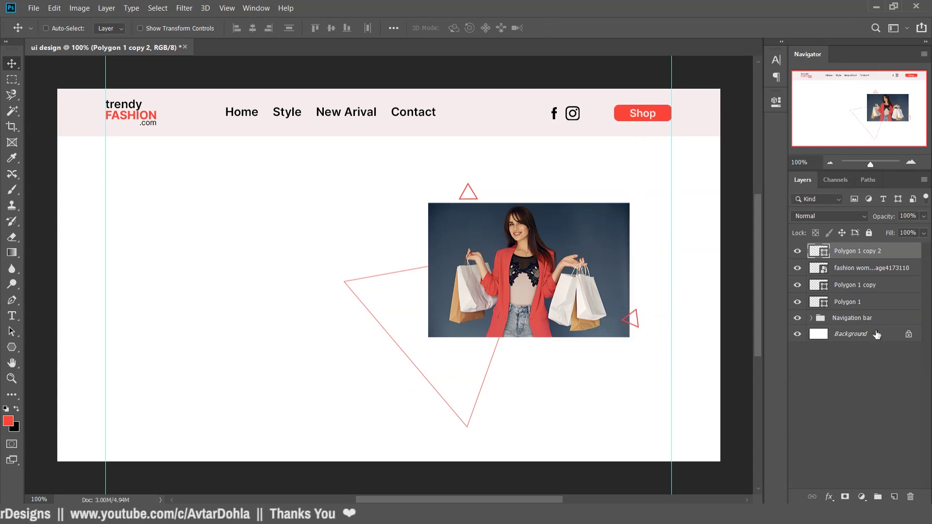
pyautogui.click(894, 496)
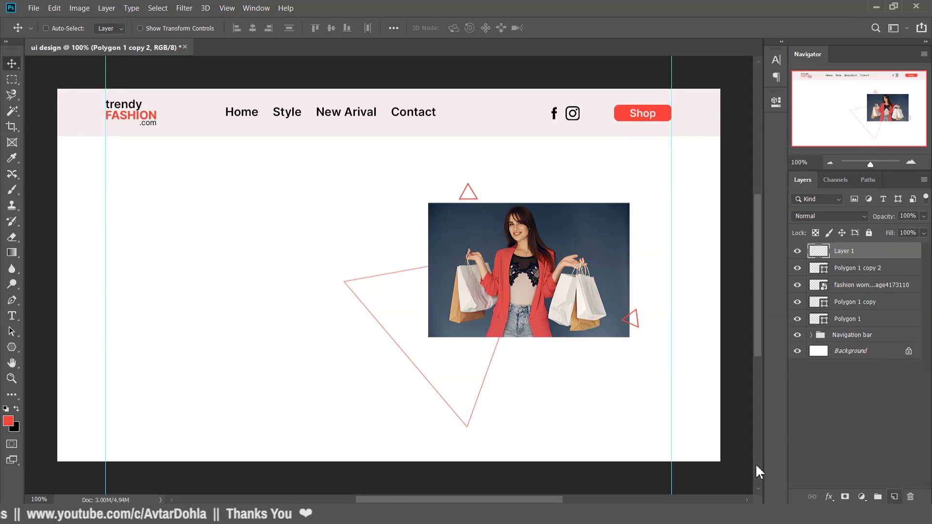
# Draw a red ellipse to the left of the photo.
pyautogui.click(17, 345)
pyautogui.click(53, 375)
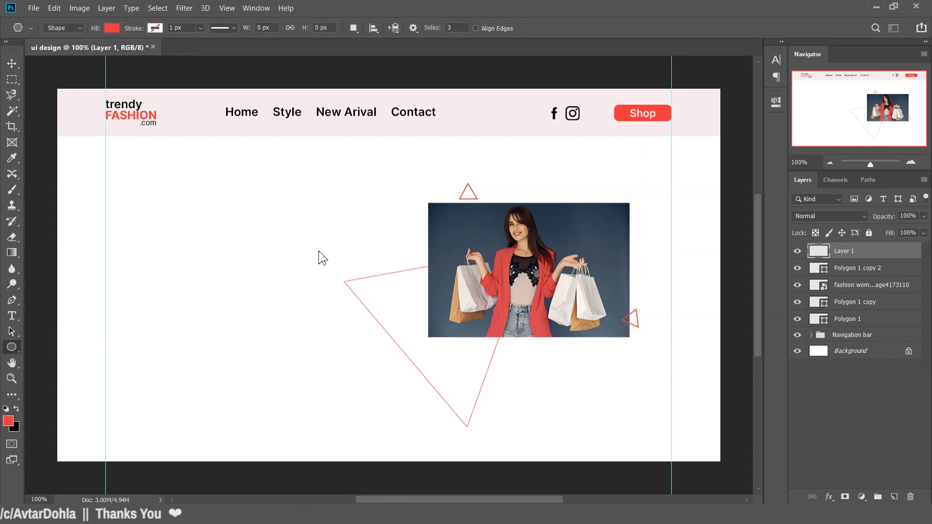
pyautogui.moveTo(321, 218)
pyautogui.mouseDown()
pyautogui.moveTo(358, 274)
pyautogui.moveTo(452, 377)
pyautogui.mouseUp()
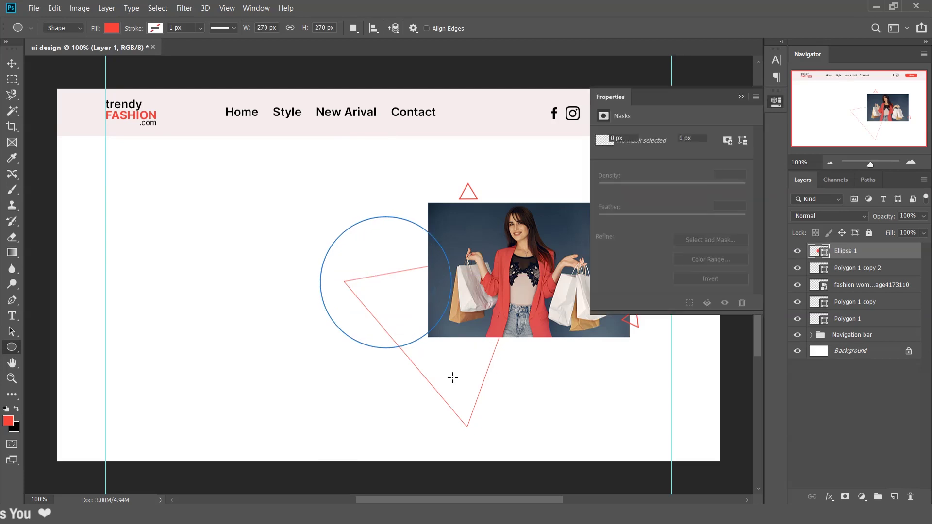
pyautogui.click(741, 96)
pyautogui.press('v')
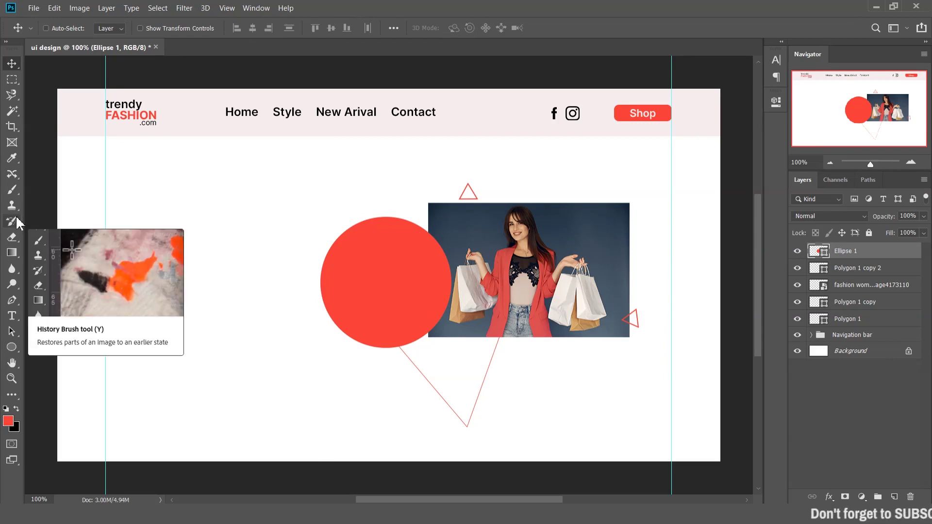
# Cut the circle in half by subtracting a three-point Pen path from it.
pyautogui.click(12, 299)
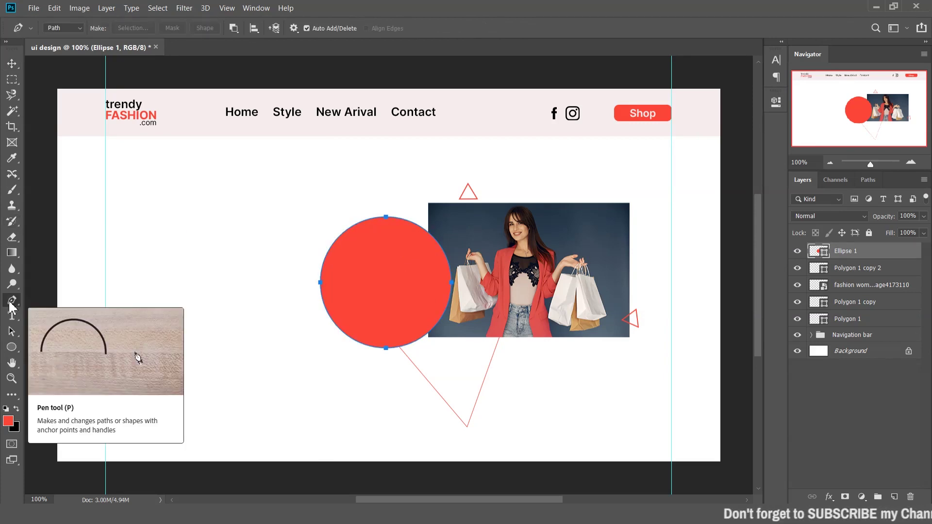
pyautogui.click(233, 30)
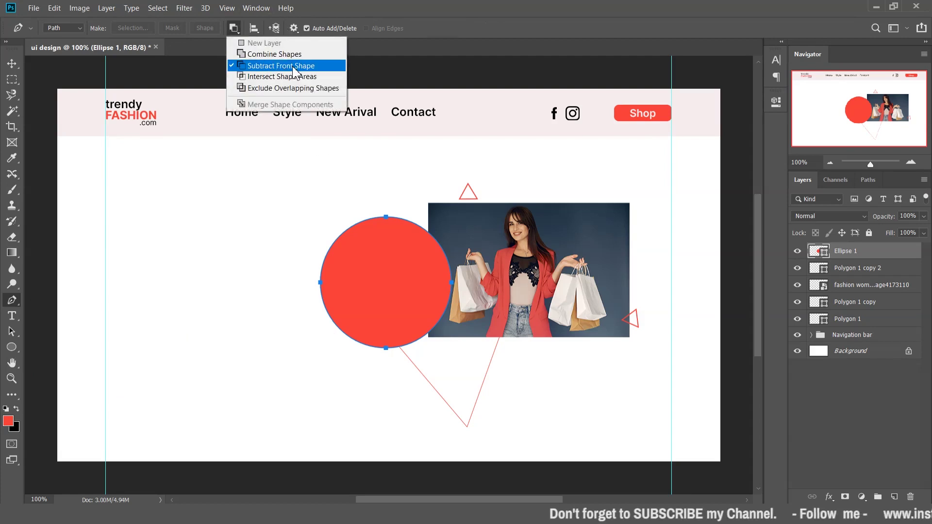
pyautogui.click(293, 67)
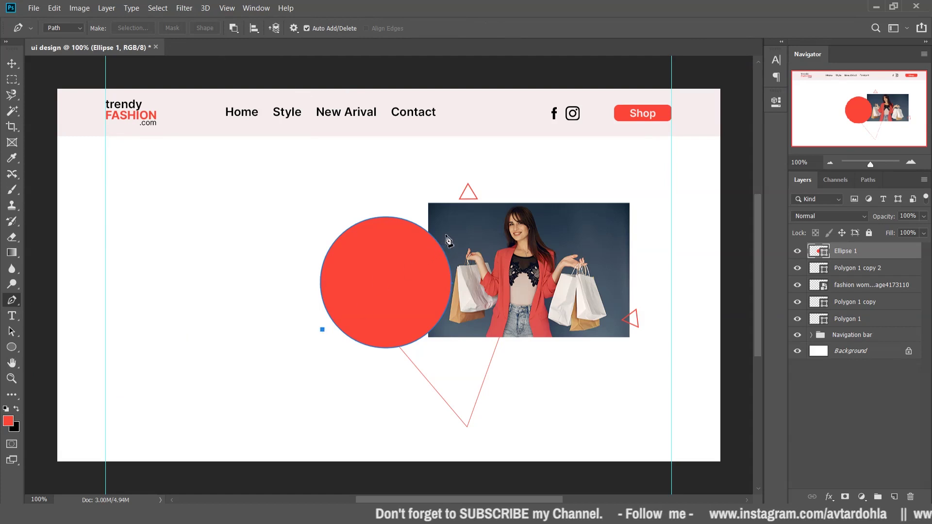
pyautogui.click(473, 311)
pyautogui.click(404, 367)
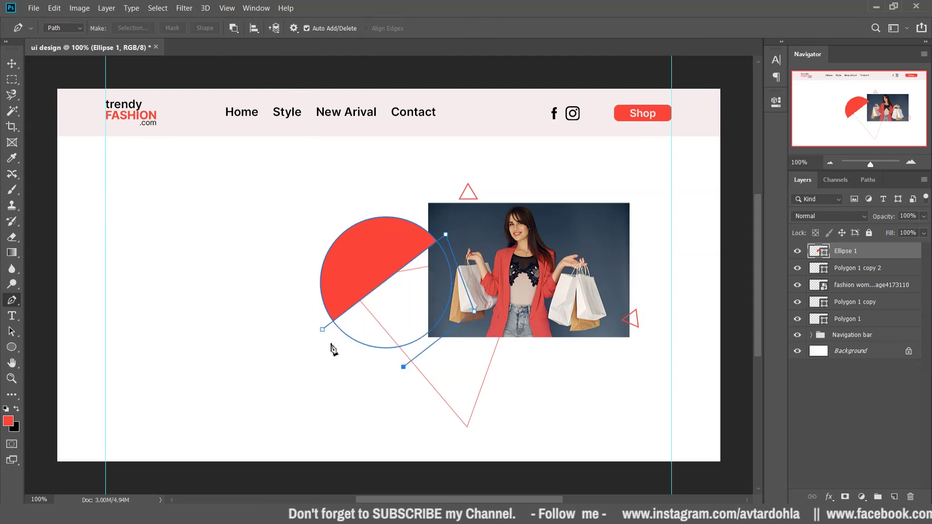
pyautogui.click(329, 330)
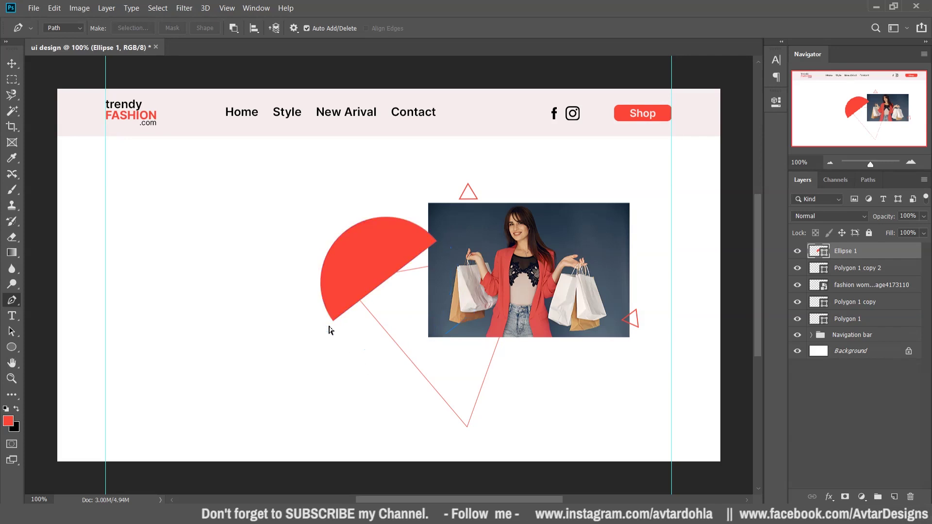
pyautogui.press('v')
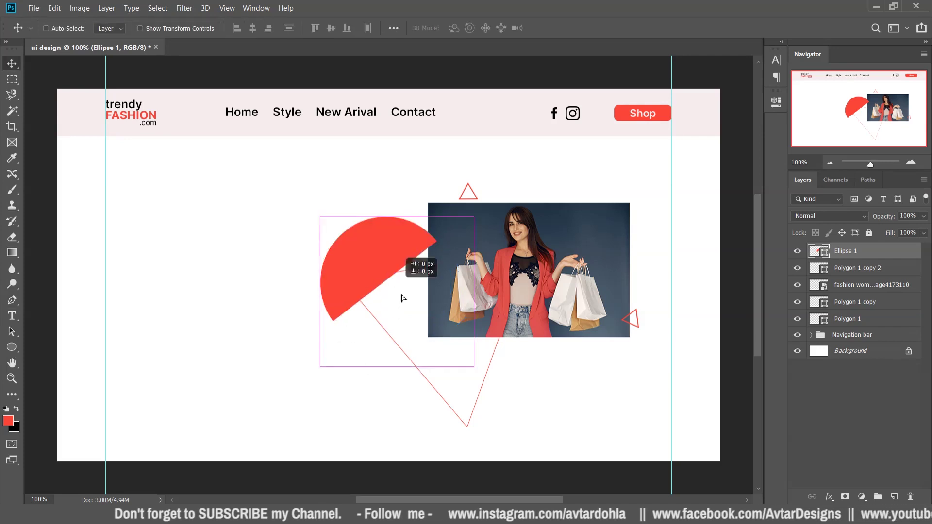
# Tuck the shrunken half-circle behind the photo's lower-left corner and shift Polygon 1 right.
pyautogui.moveTo(388, 291); pyautogui.dragTo(443, 367)
pyautogui.moveTo(874, 257); pyautogui.dragTo(869, 294)
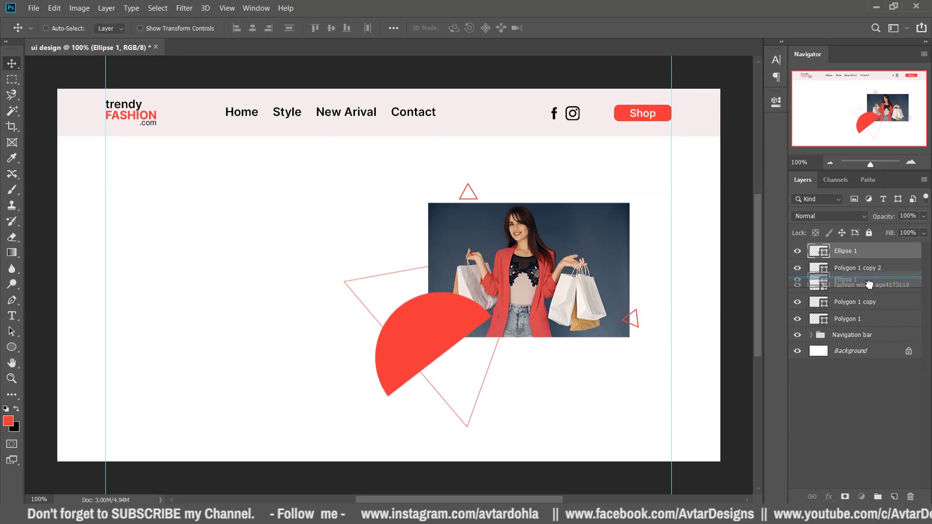
pyautogui.moveTo(415, 349); pyautogui.dragTo(417, 354)
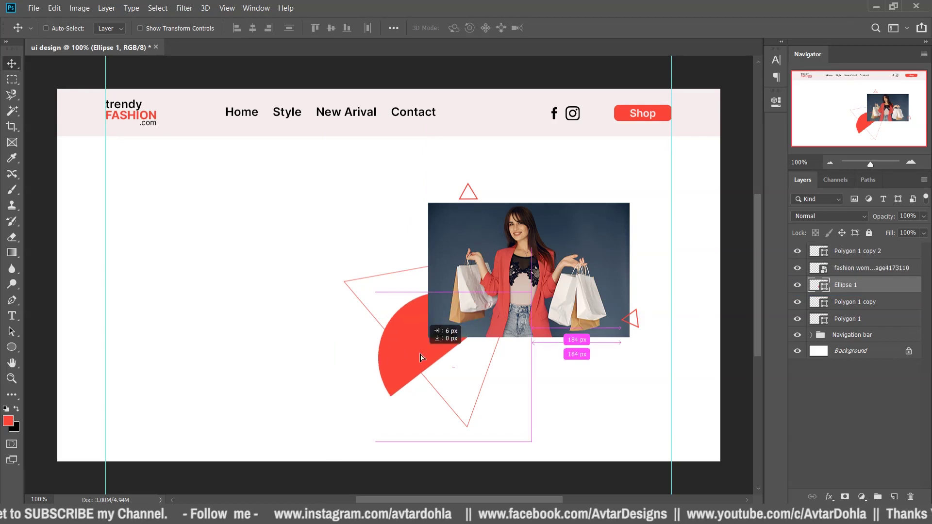
pyautogui.hotkey('ctrl', 't')
pyautogui.moveTo(530, 300); pyautogui.dragTo(489, 336)
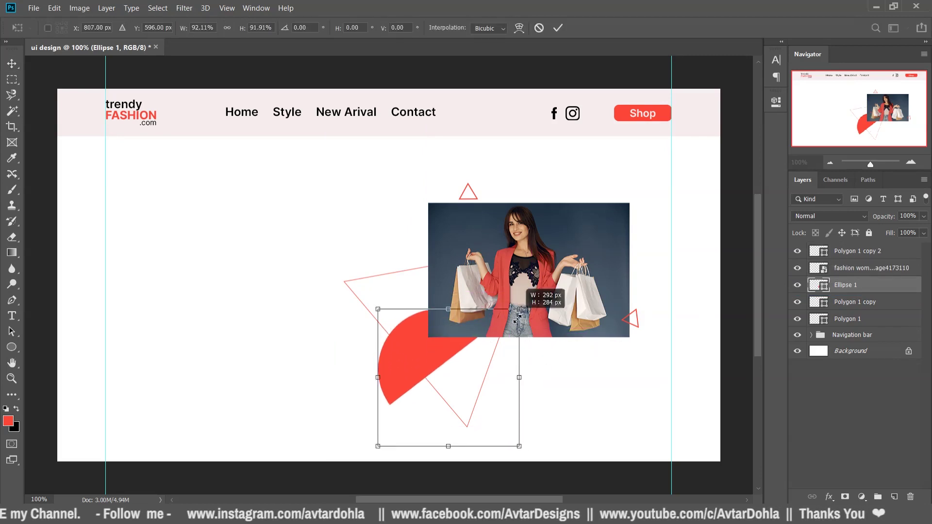
pyautogui.moveTo(427, 360); pyautogui.dragTo(428, 341)
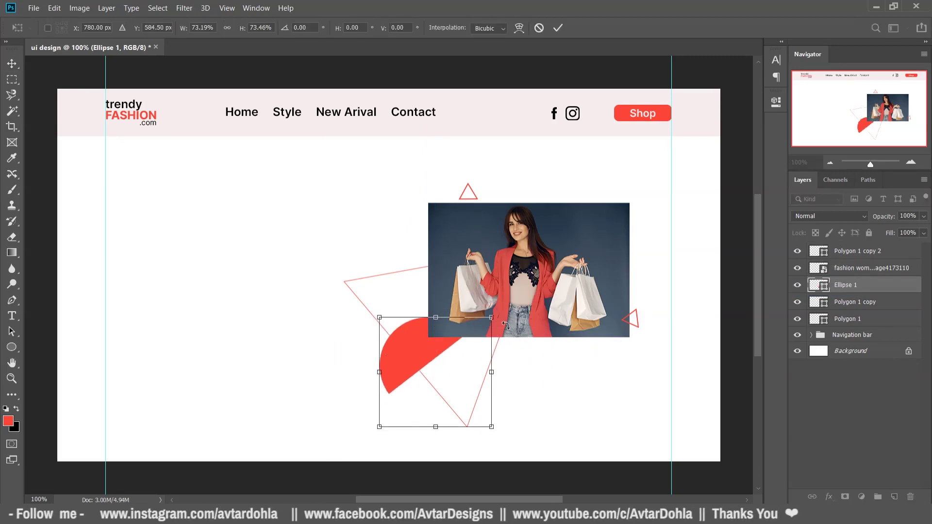
pyautogui.moveTo(491, 318); pyautogui.dragTo(487, 320)
pyautogui.moveTo(434, 353); pyautogui.dragTo(434, 351)
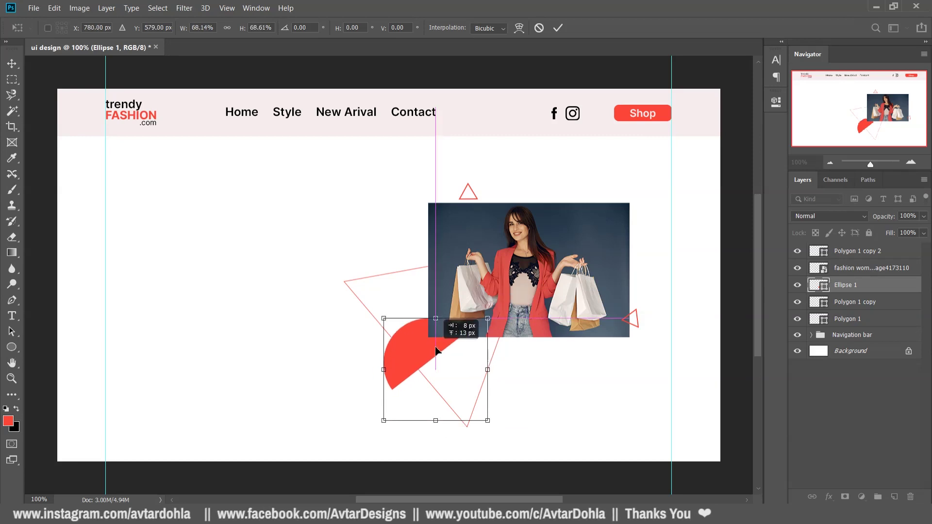
pyautogui.press('Return')
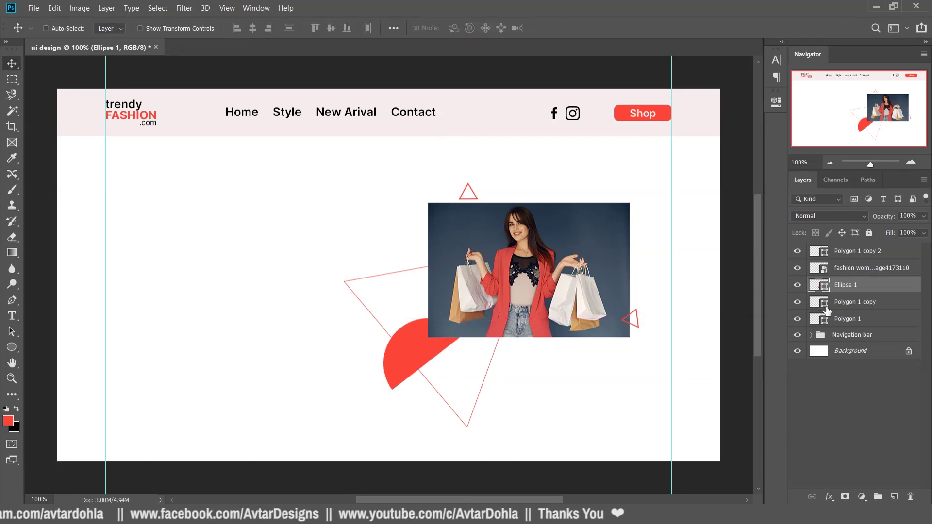
pyautogui.click(850, 318)
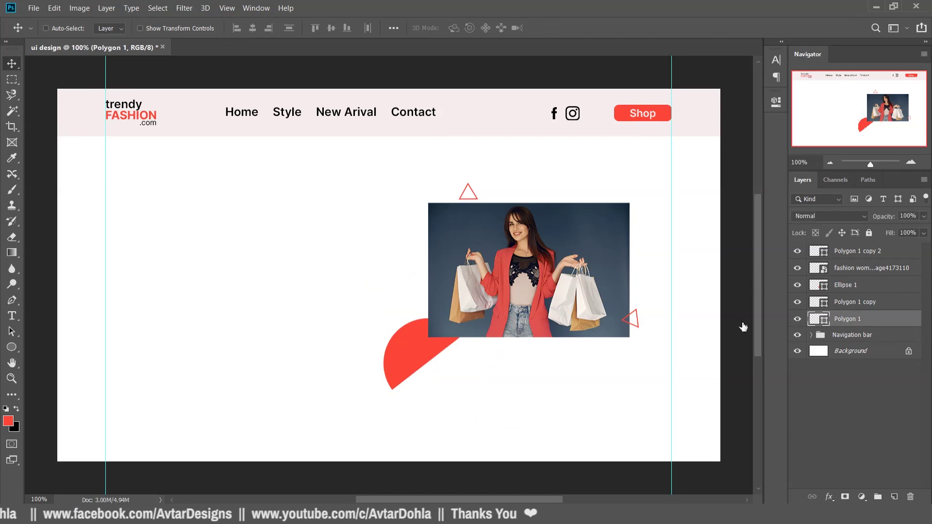
pyautogui.moveTo(536, 353); pyautogui.dragTo(545, 346)
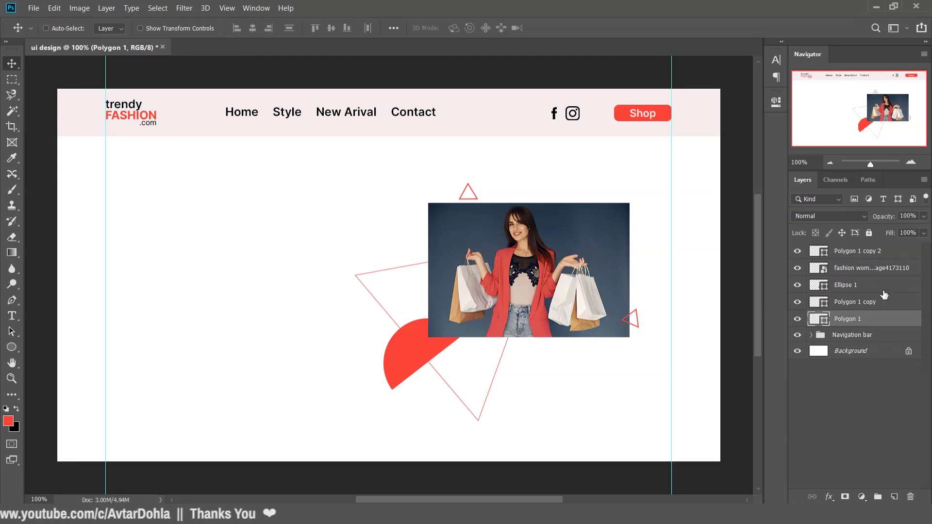
# Draw a new circle on a new layer, filled with beige sampled from the blouse.
pyautogui.click(894, 497)
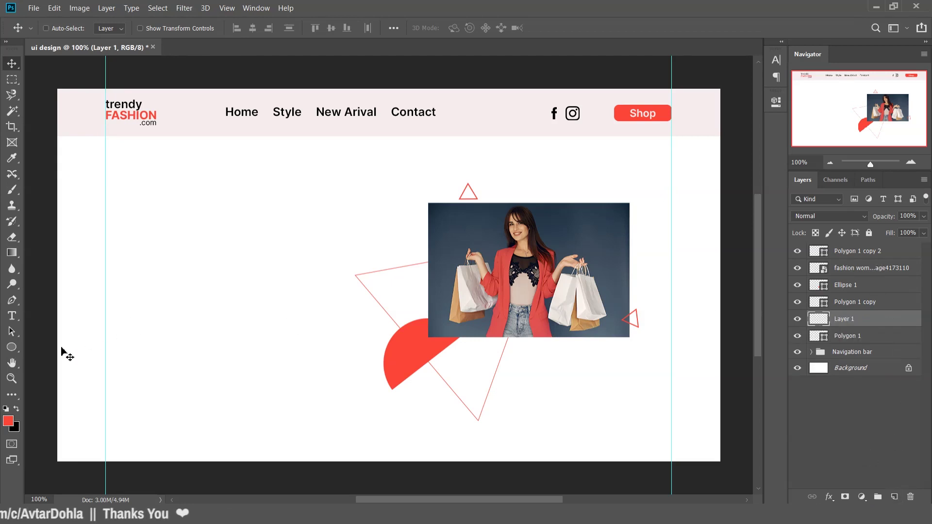
pyautogui.click(17, 346)
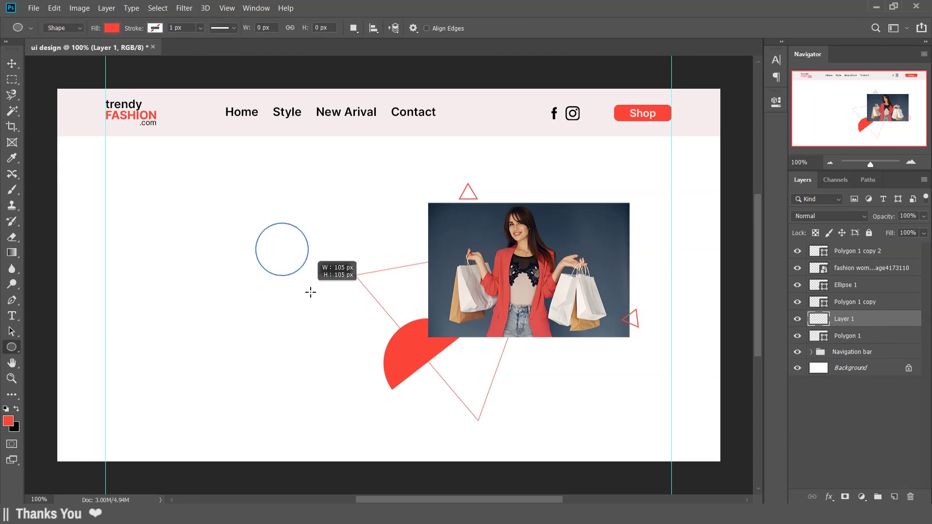
pyautogui.moveTo(256, 223); pyautogui.dragTo(318, 286)
pyautogui.click(741, 98)
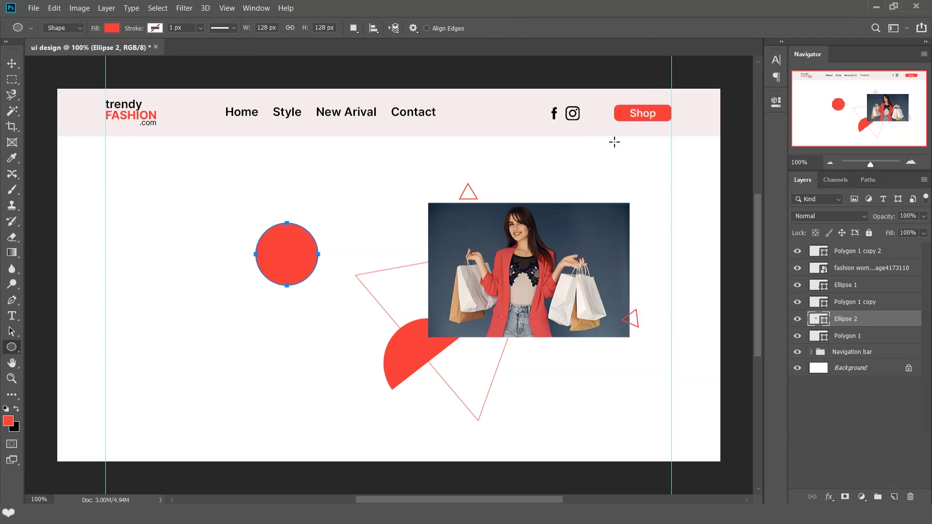
pyautogui.doubleClick(823, 325)
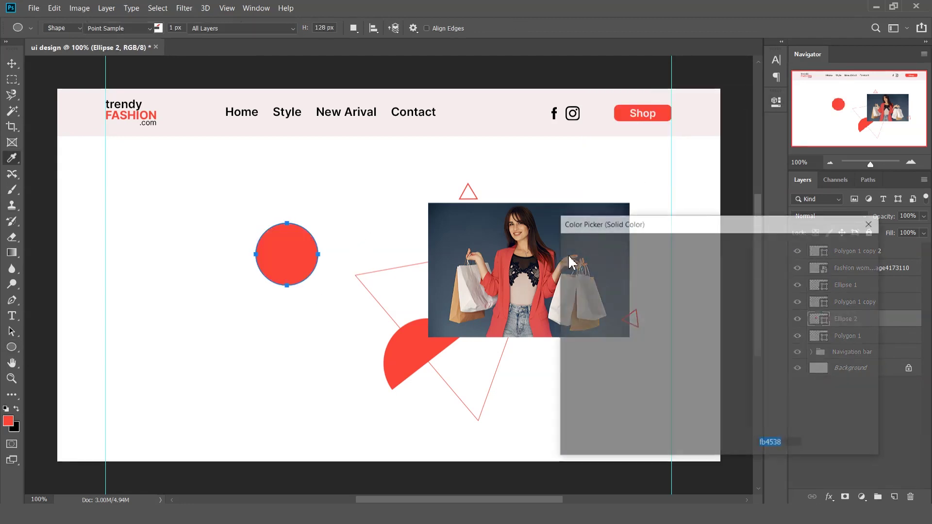
pyautogui.click(525, 290)
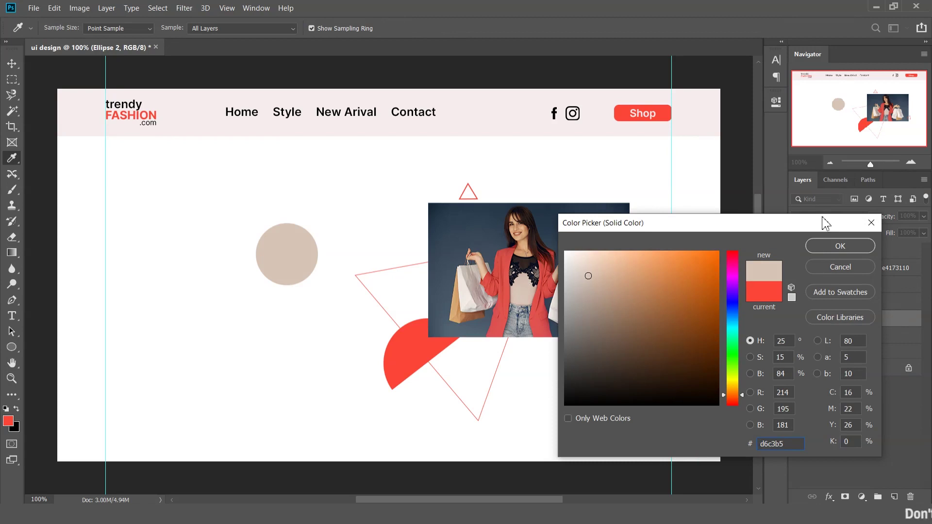
pyautogui.click(840, 246)
# Move the beige circle behind the photo's top-right corner and shrink a copy into a dot.
pyautogui.press('v')
pyautogui.moveTo(362, 267)
pyautogui.mouseDown()
pyautogui.moveTo(682, 255)
pyautogui.moveTo(686, 232)
pyautogui.moveTo(410, 226)
pyautogui.moveTo(378, 205)
pyautogui.mouseUp()
pyautogui.hotkey('ctrl', 't')
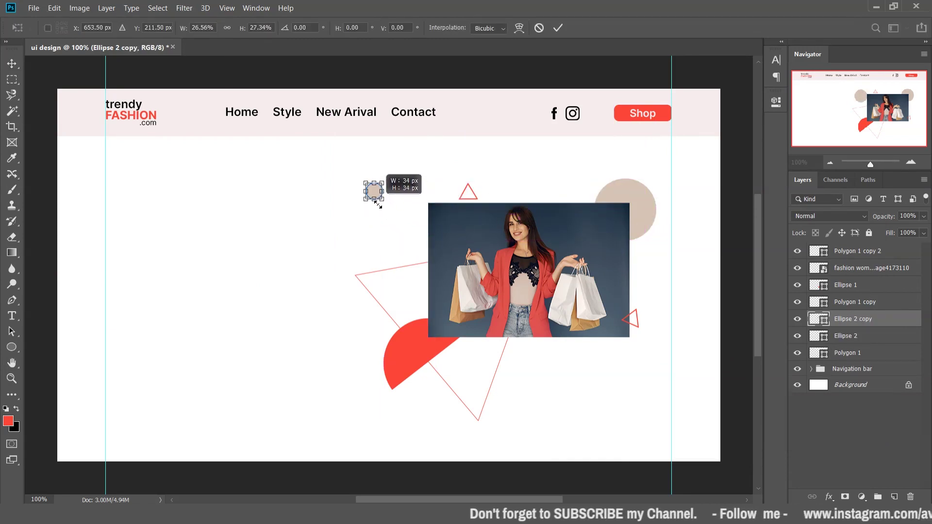
pyautogui.moveTo(378, 204)
pyautogui.mouseDown()
pyautogui.moveTo(377, 194)
pyautogui.moveTo(439, 244)
pyautogui.mouseUp()
pyautogui.press('Return')
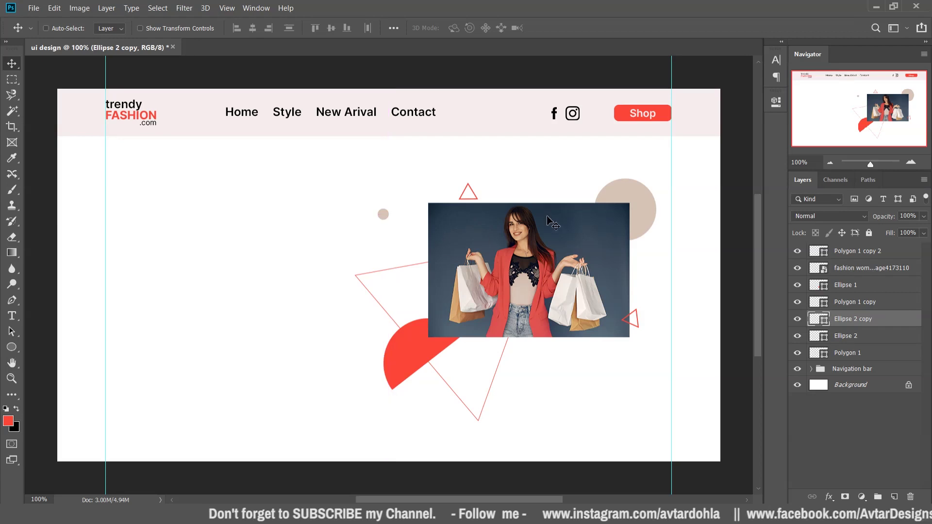
# Group layers Polygon 1 through Polygon 1 copy 2 into Group 2.
pyautogui.click(850, 354)
pyautogui.keyDown('shift'); pyautogui.click(854, 258); pyautogui.keyUp('shift')
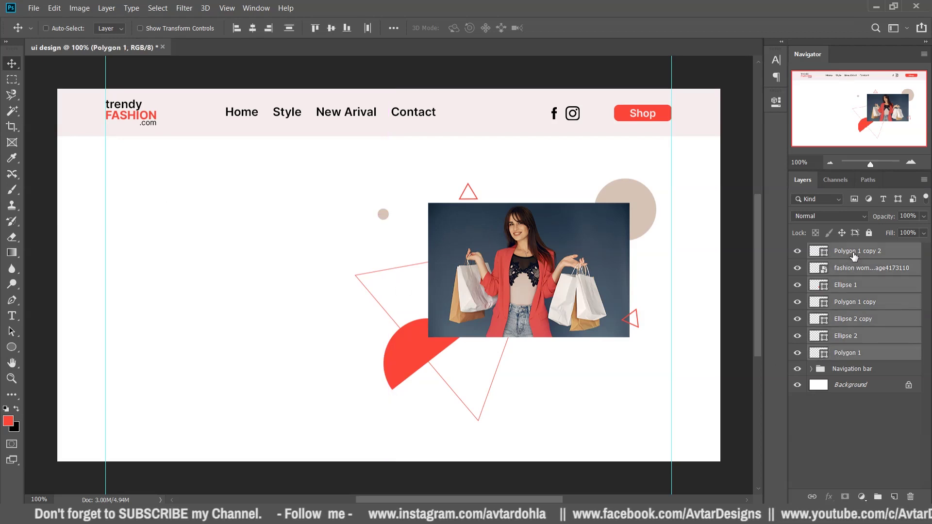
pyautogui.hotkey('ctrl', 'g')
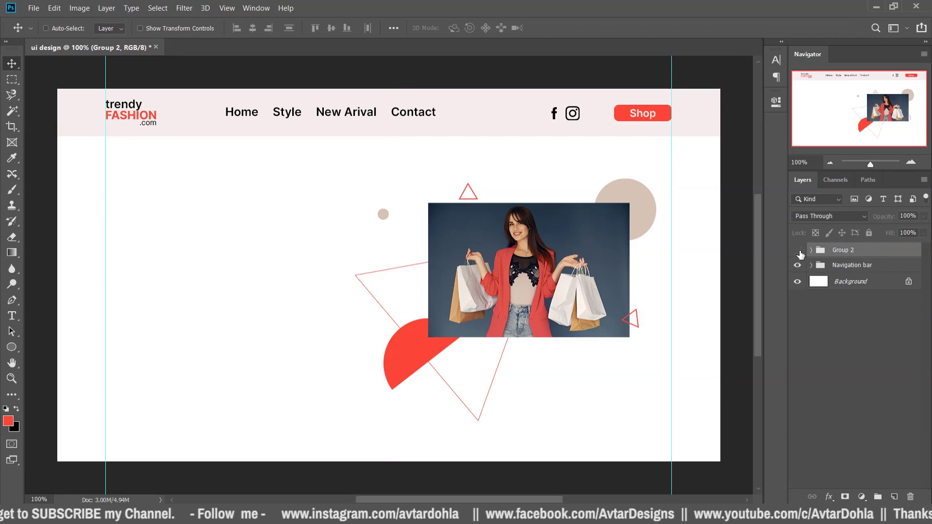
pyautogui.click(797, 250)
pyautogui.click(798, 251)
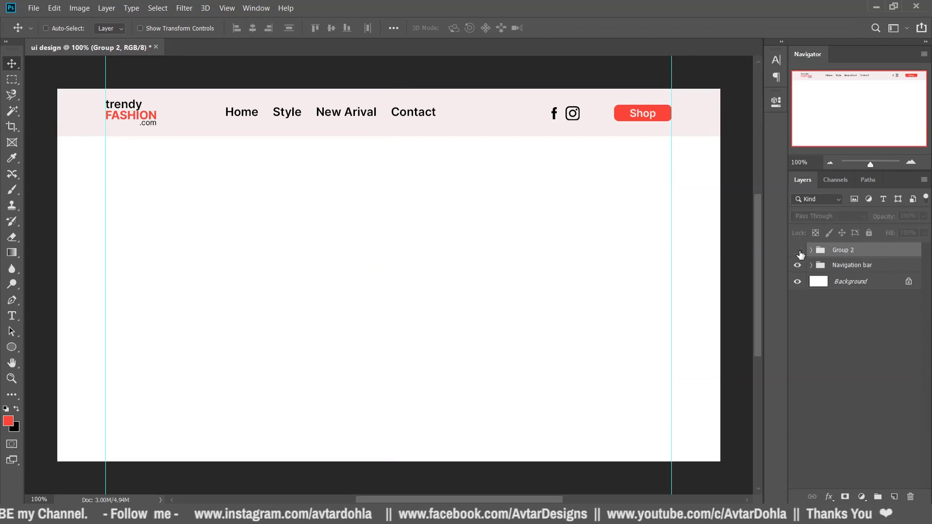
# Reposition Group 2 slightly right and down below the header.
pyautogui.moveTo(649, 270)
pyautogui.mouseDown()
pyautogui.moveTo(674, 270)
pyautogui.moveTo(654, 275)
pyautogui.mouseUp()
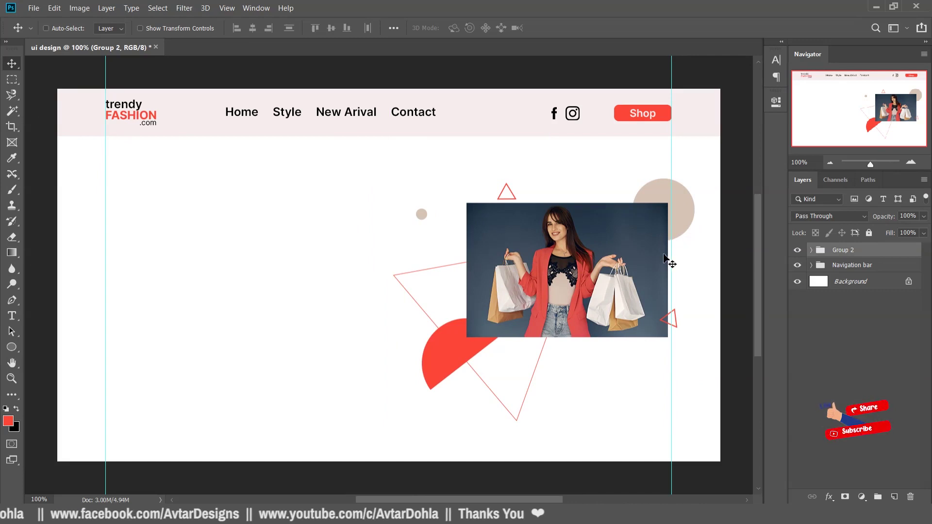
pyautogui.moveTo(666, 258); pyautogui.dragTo(634, 250)
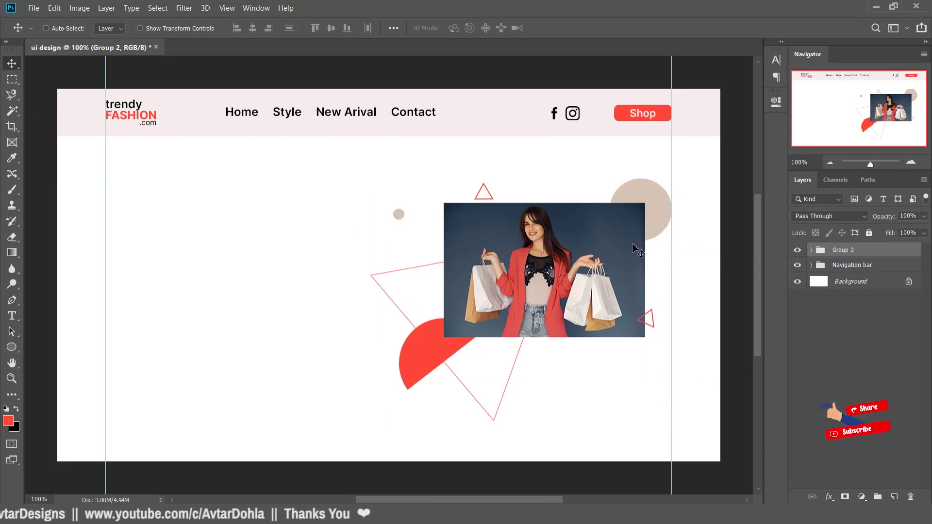
pyautogui.moveTo(632, 248); pyautogui.dragTo(617, 248)
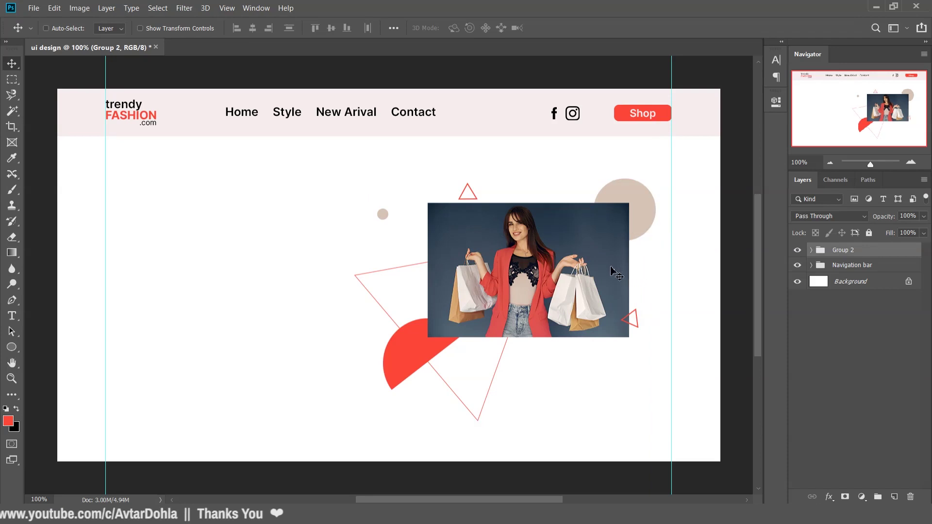
pyautogui.moveTo(569, 270); pyautogui.dragTo(570, 274)
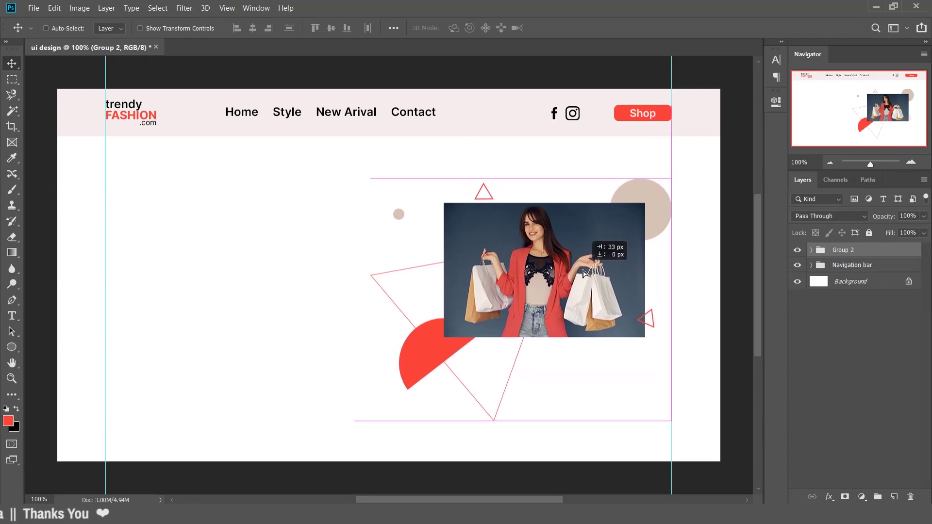
pyautogui.moveTo(570, 275); pyautogui.dragTo(577, 277)
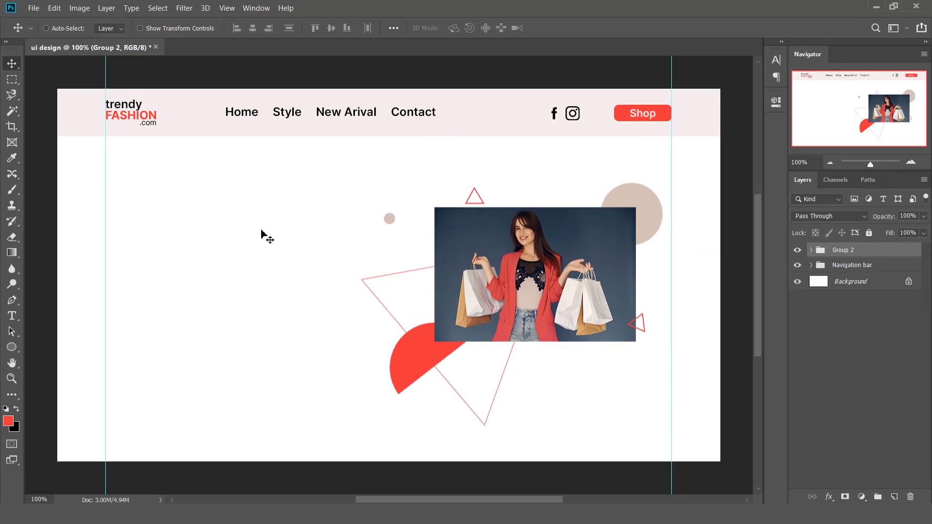
# Type 'Super Sale' left of the photo and scale the text up with Free Transform.
pyautogui.press('t')
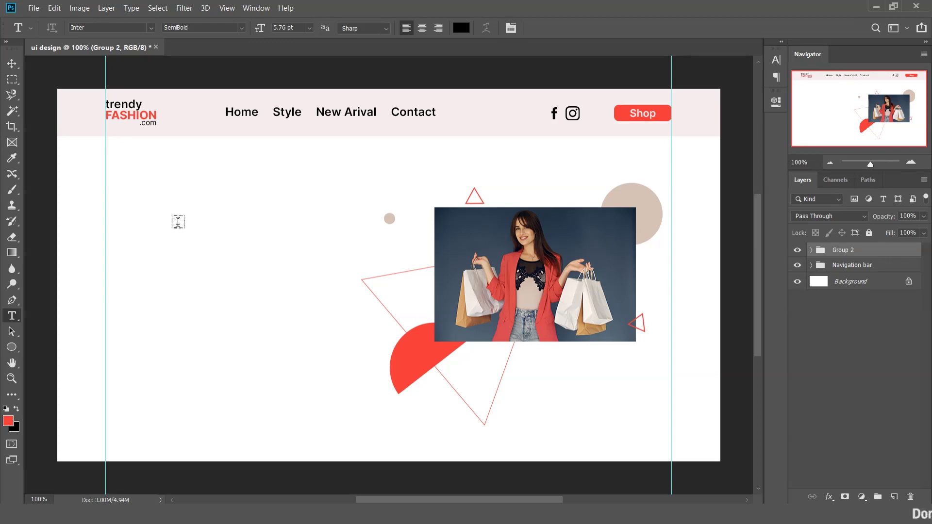
pyautogui.click(178, 222)
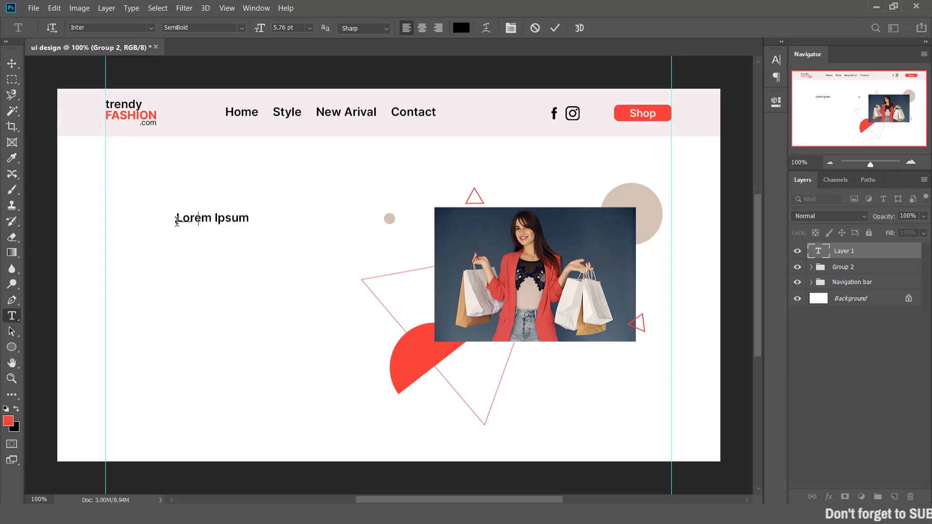
pyautogui.write('Super Sale')
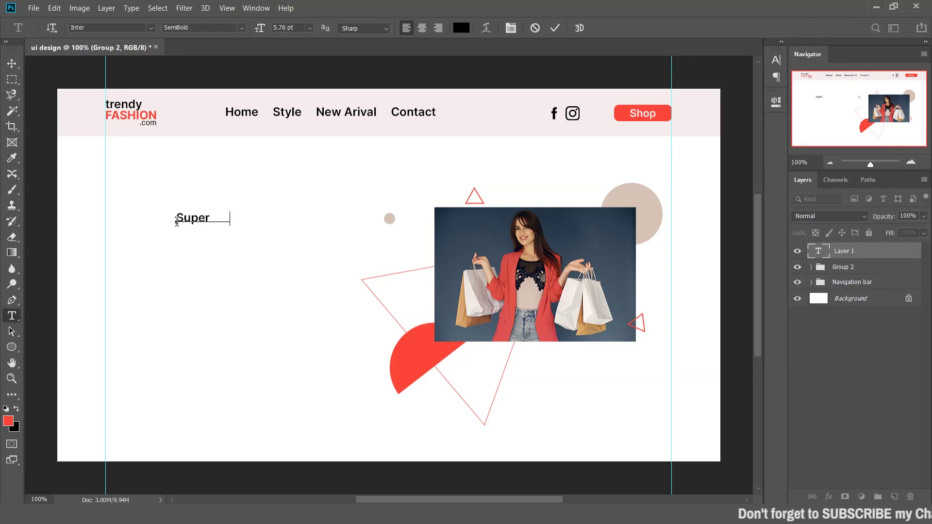
pyautogui.click(554, 28)
pyautogui.hotkey('ctrl', 't')
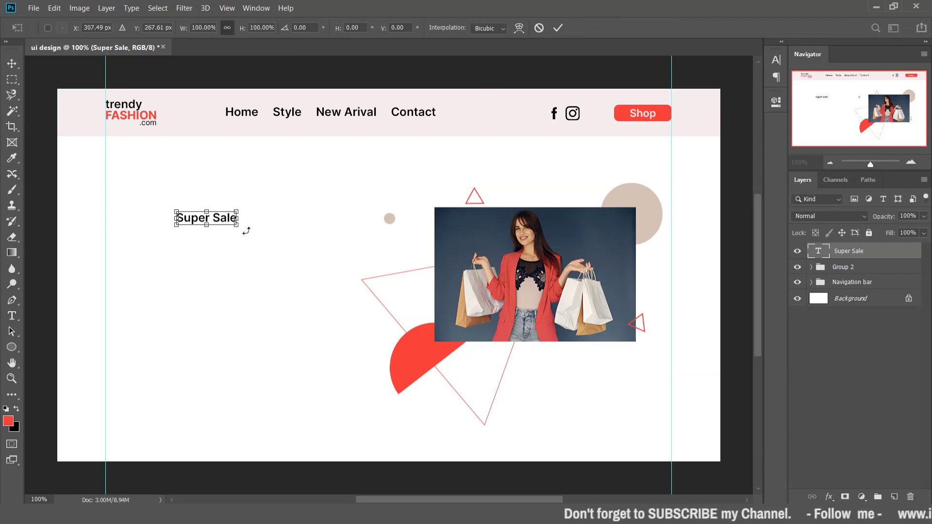
pyautogui.moveTo(242, 229); pyautogui.dragTo(329, 266)
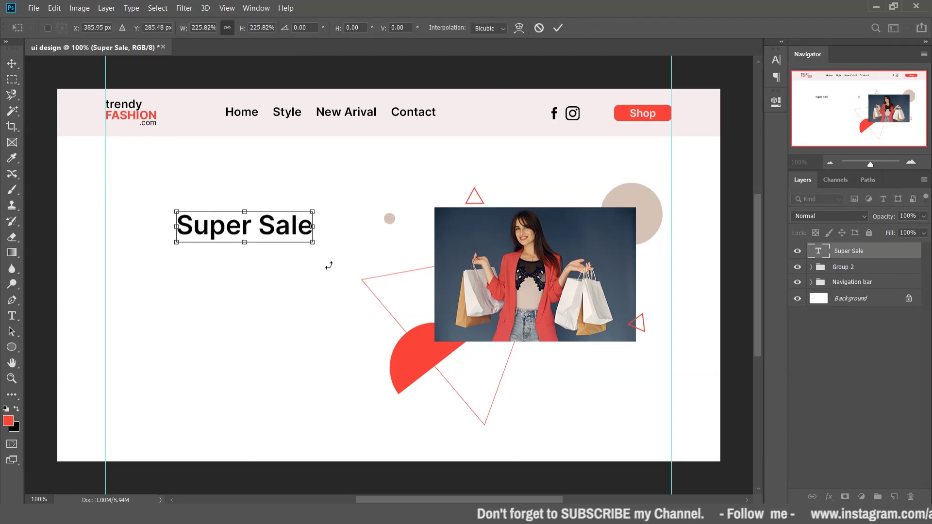
pyautogui.click(560, 27)
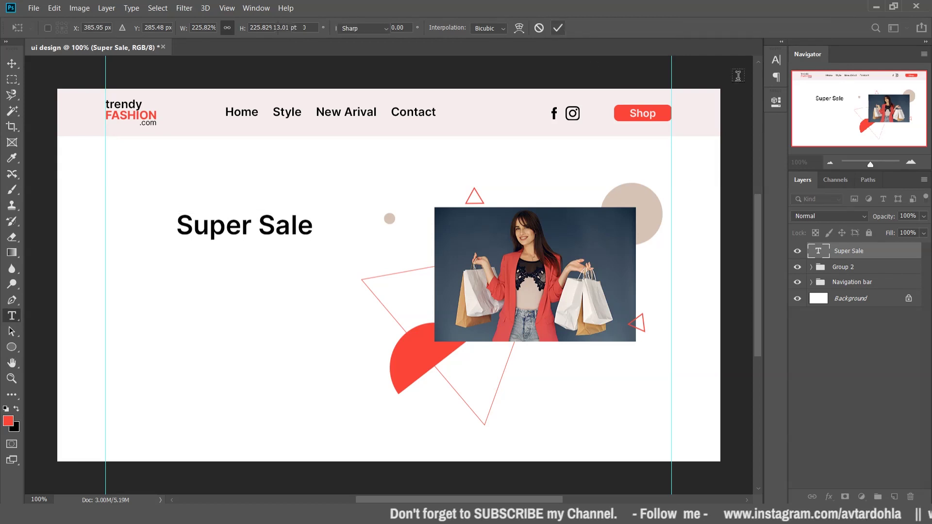
pyautogui.click(776, 59)
# Colour the headline with red sampled from the half-circle and set its style to Bold.
pyautogui.click(743, 127)
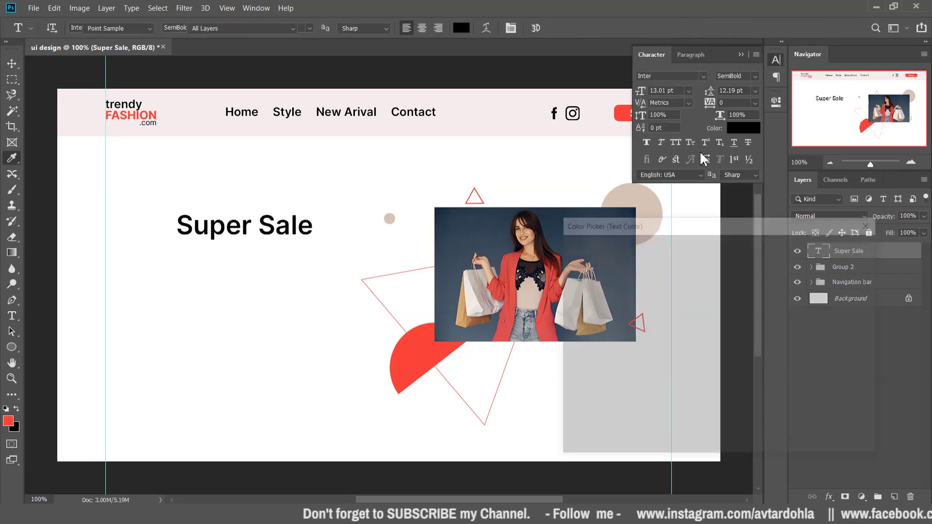
pyautogui.click(416, 349)
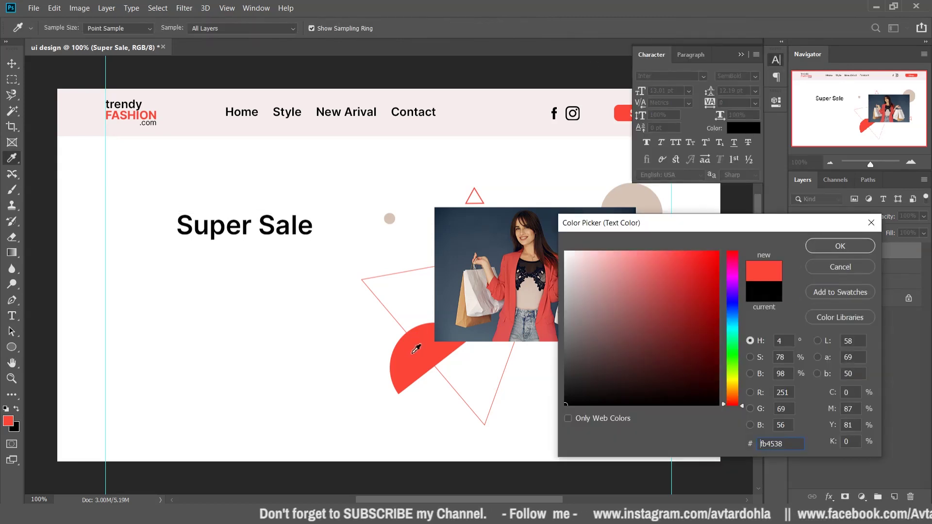
pyautogui.click(828, 246)
pyautogui.click(741, 54)
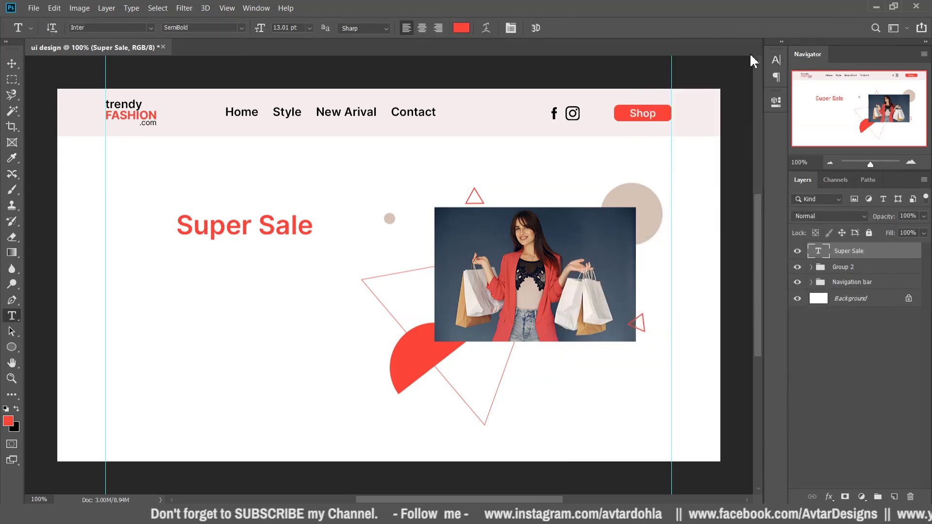
pyautogui.click(776, 60)
pyautogui.click(754, 77)
pyautogui.click(730, 152)
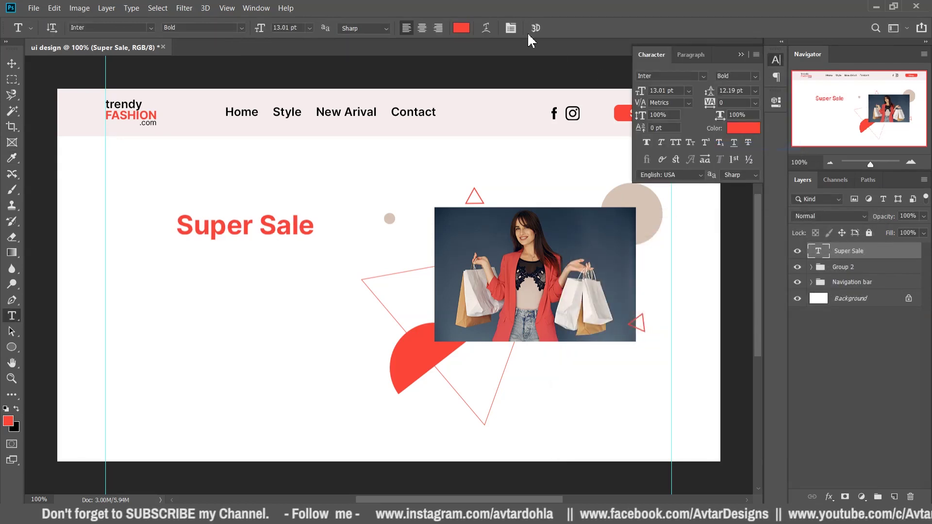
pyautogui.click(741, 55)
# Move the Super Sale headline left onto the margin guide and raise it slightly.
pyautogui.press('v')
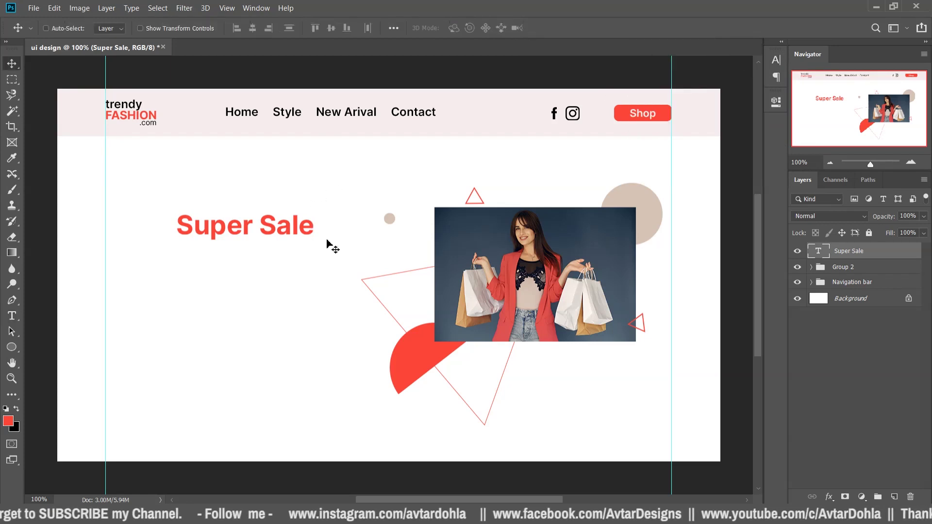
pyautogui.moveTo(327, 243); pyautogui.dragTo(256, 245)
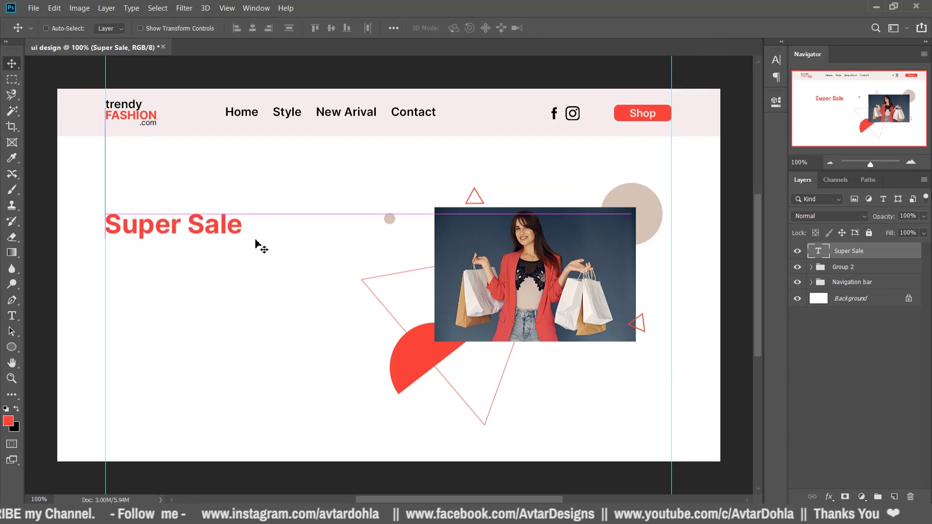
pyautogui.hotkey('ctrl', 't')
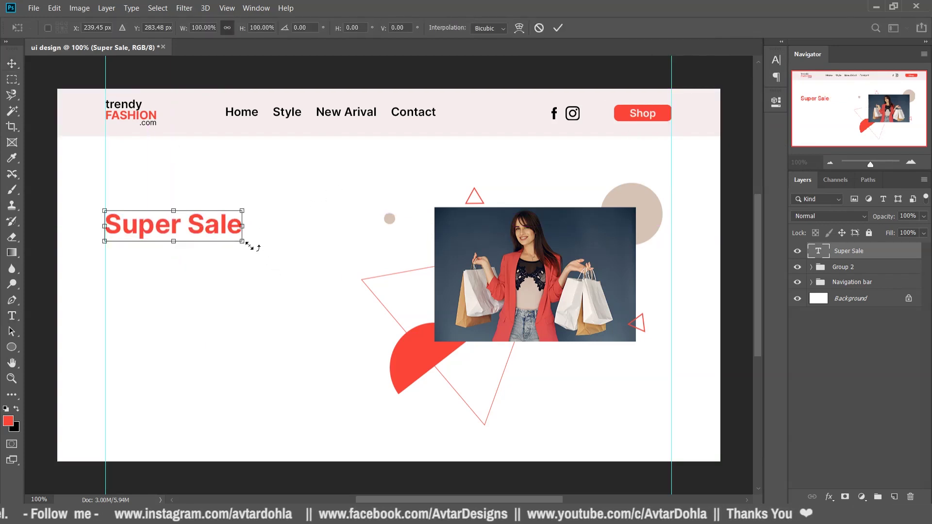
pyautogui.press('Return')
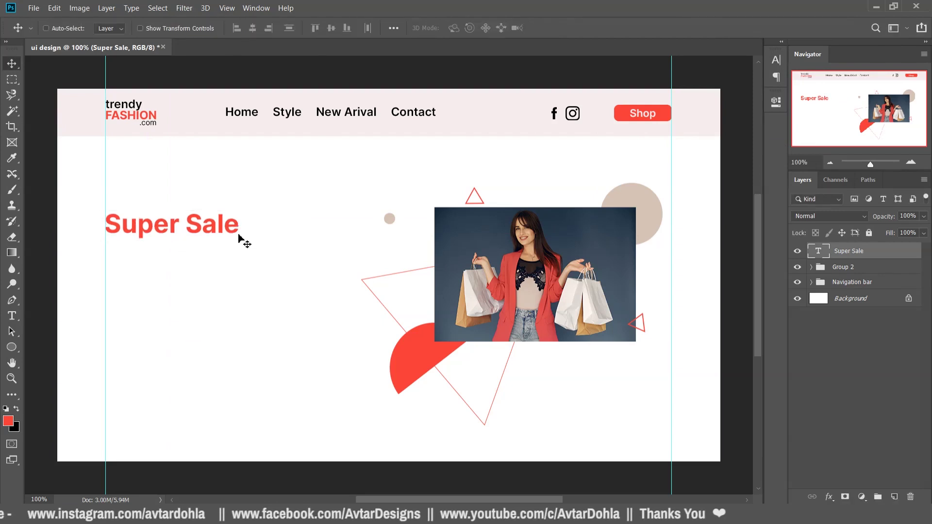
pyautogui.moveTo(240, 239)
pyautogui.mouseDown()
pyautogui.moveTo(238, 228)
pyautogui.moveTo(238, 261)
pyautogui.mouseUp()
# Change the duplicated headline's text to 'Get upto 70% off'.
pyautogui.doubleClick(238, 260)
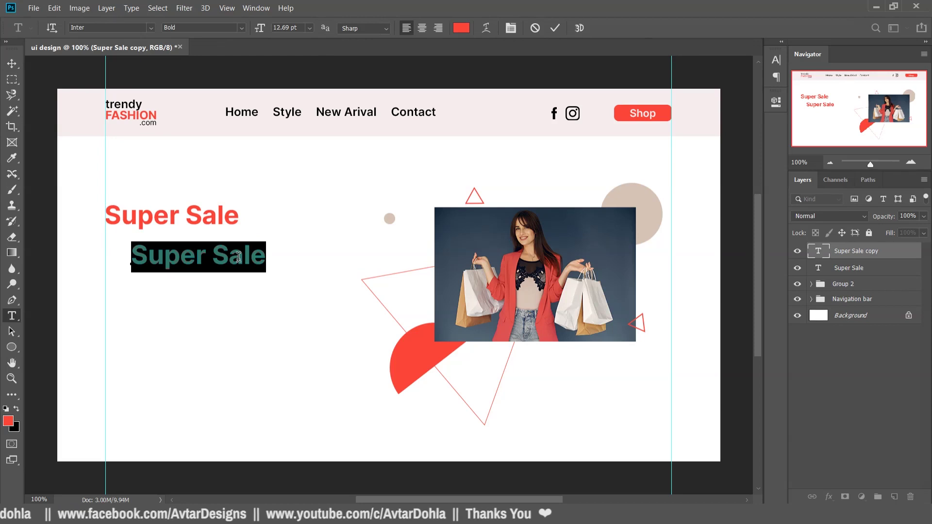
pyautogui.write('Get ')
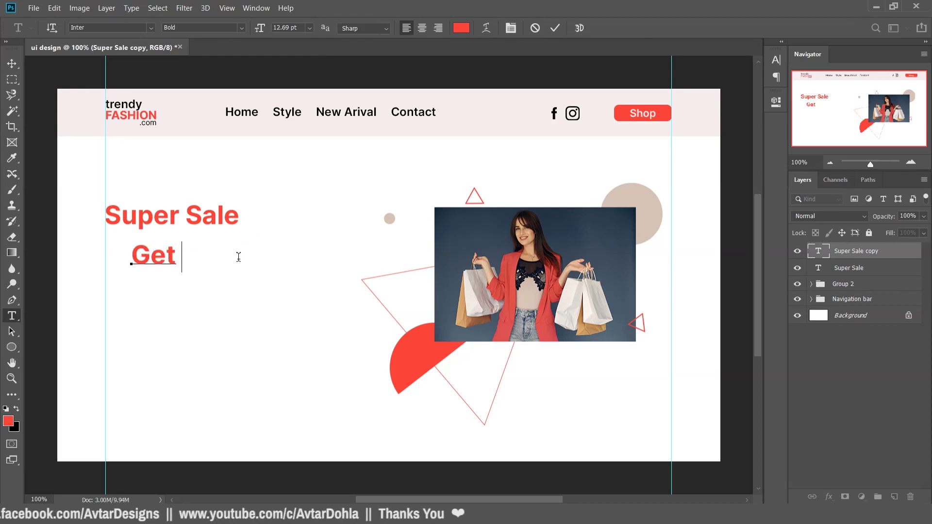
pyautogui.write('upto 7')
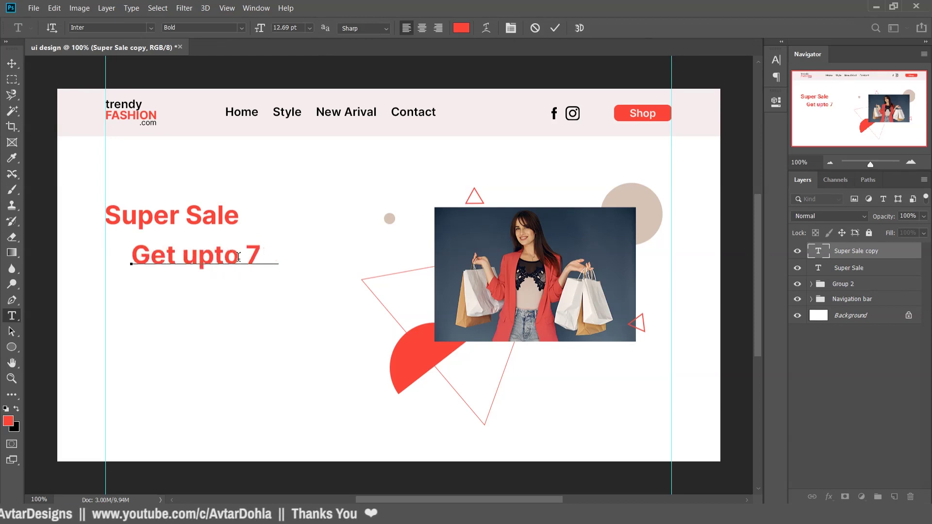
pyautogui.write('0% o')
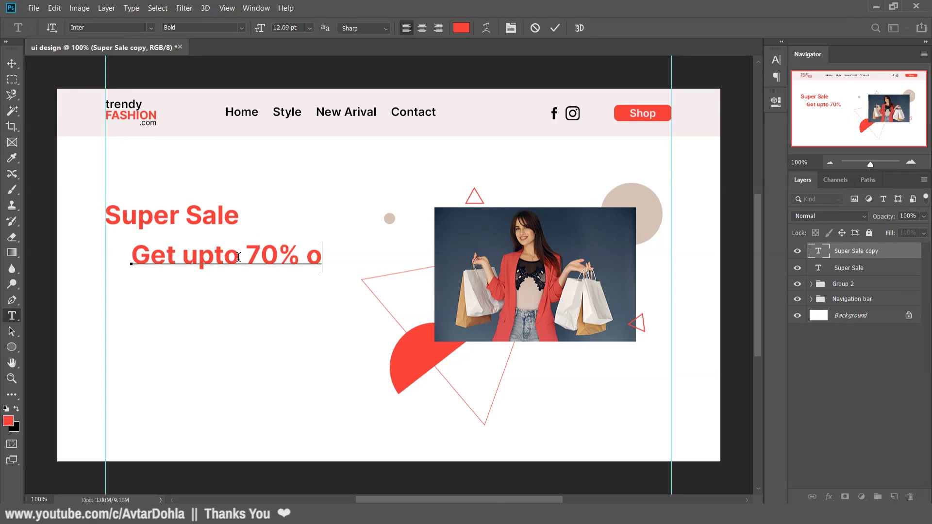
pyautogui.write('ff')
pyautogui.hotkey('ctrl', 'a')
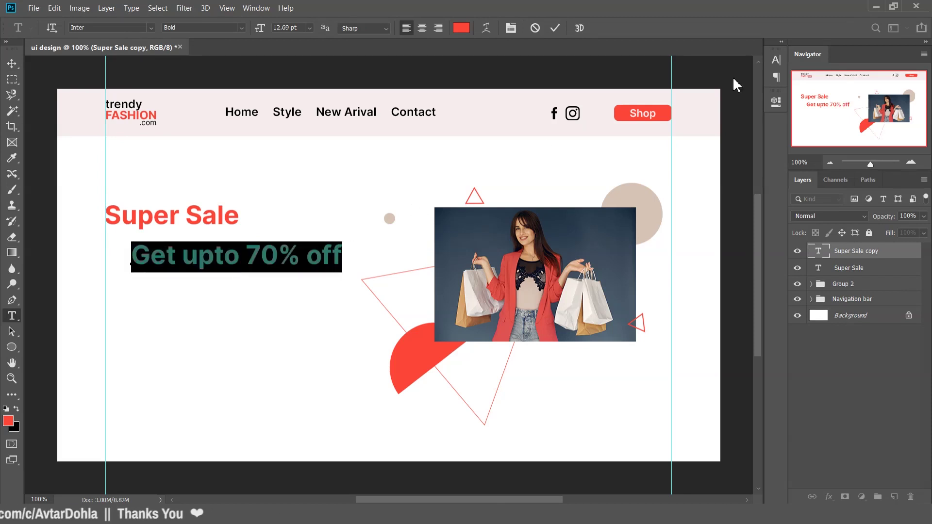
# Format the subline as black #000000, 8.69 pt, Regular weight.
pyautogui.click(776, 60)
pyautogui.click(743, 127)
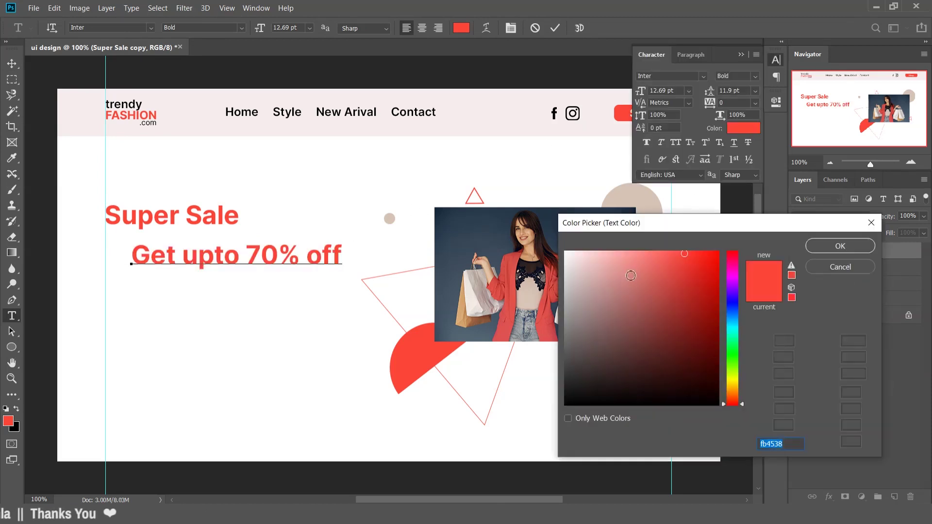
pyautogui.moveTo(583, 369); pyautogui.dragTo(546, 418)
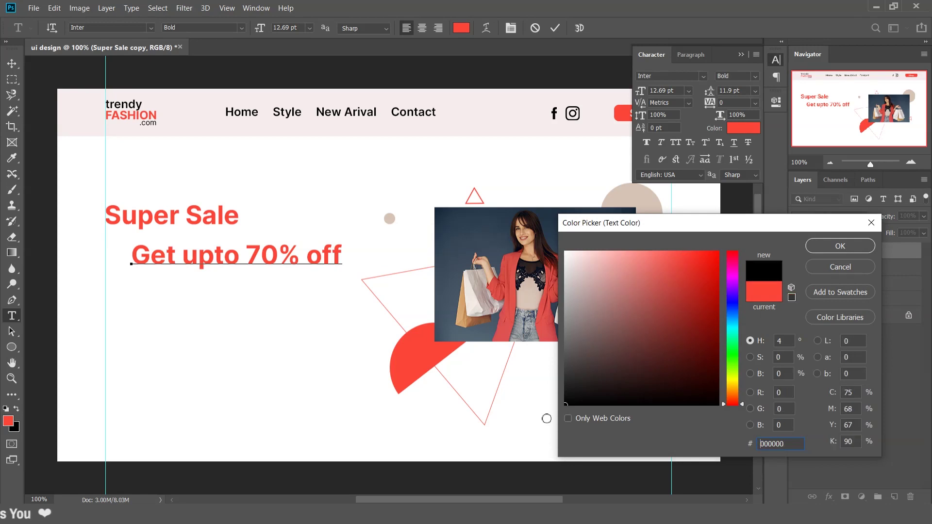
pyautogui.click(839, 248)
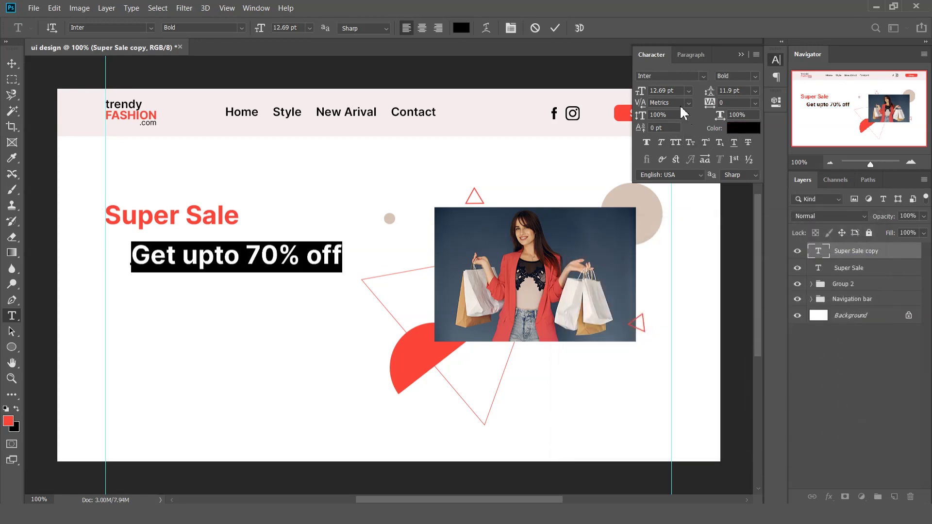
pyautogui.moveTo(641, 96); pyautogui.dragTo(623, 96)
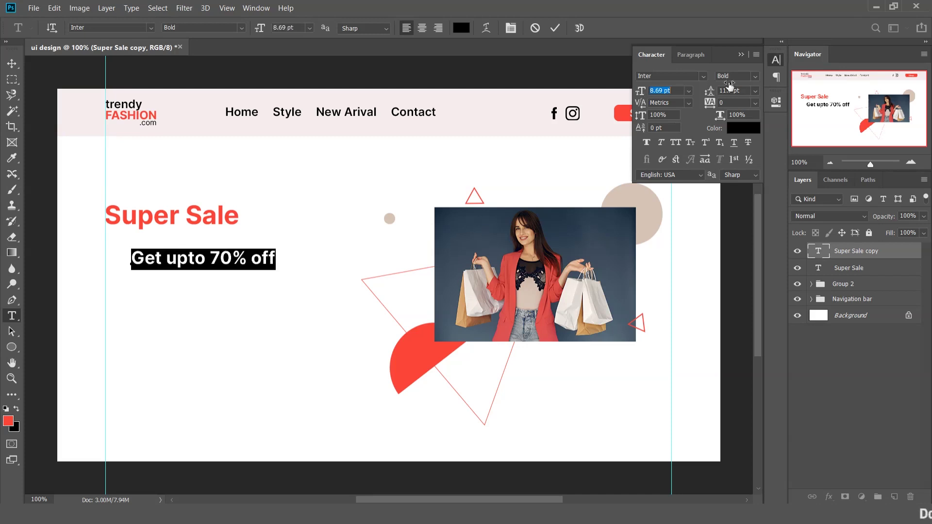
pyautogui.click(755, 77)
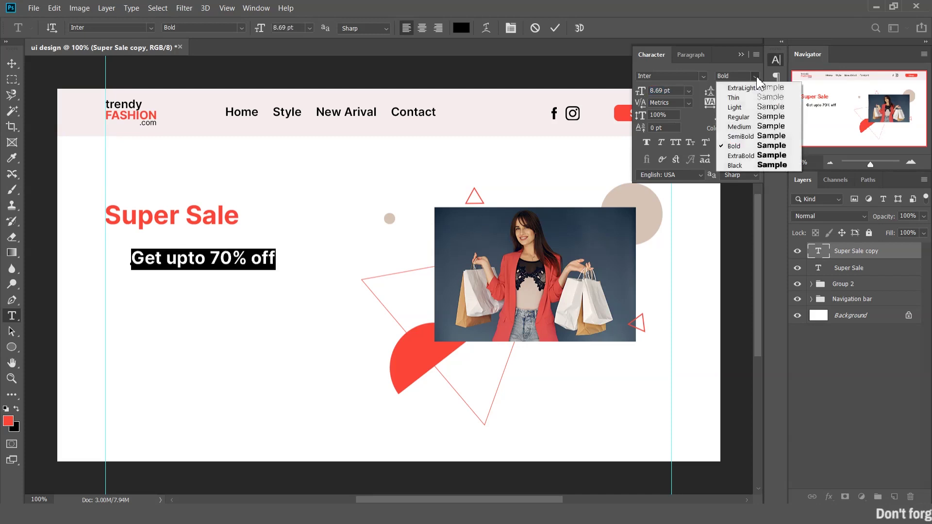
pyautogui.click(754, 117)
pyautogui.click(741, 55)
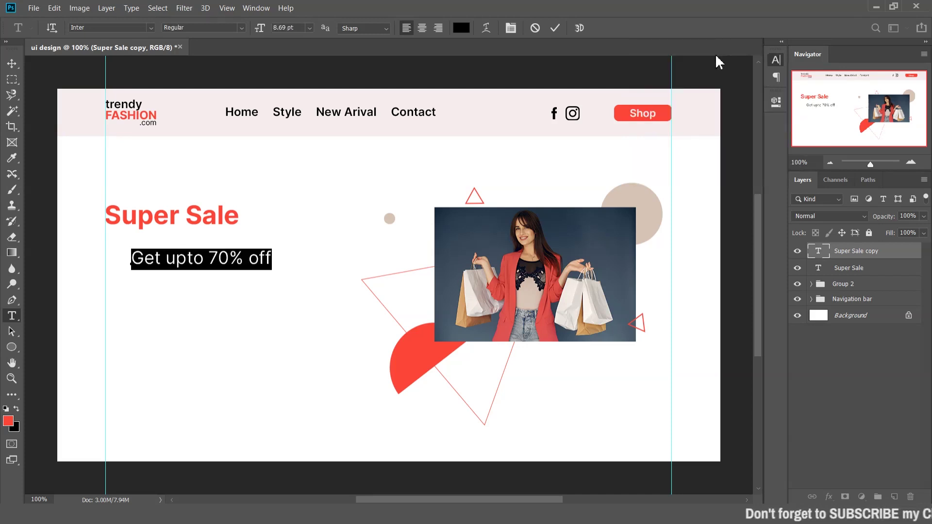
pyautogui.hotkey('ctrl', 'Return')
# Shrink the subline to about half size and nudge it just under Super Sale.
pyautogui.hotkey('ctrl', 't')
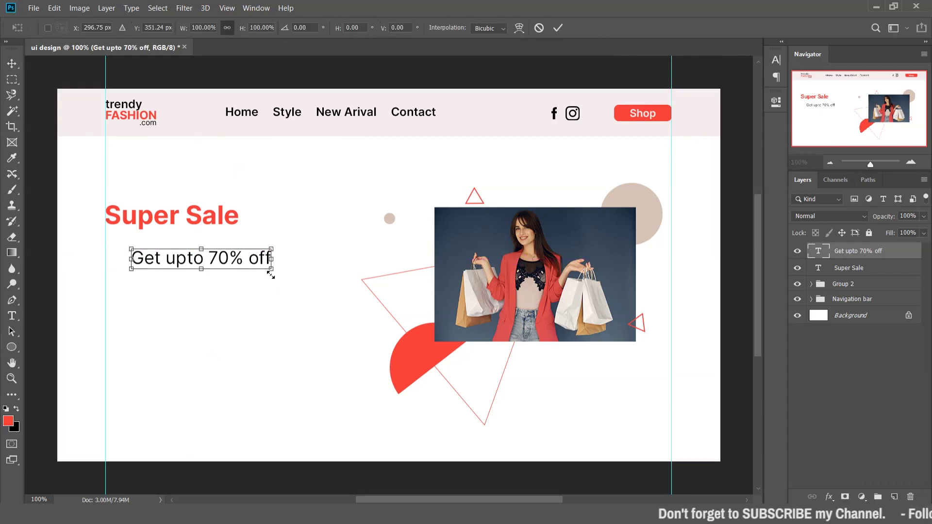
pyautogui.moveTo(267, 270)
pyautogui.mouseDown()
pyautogui.moveTo(211, 257)
pyautogui.moveTo(219, 239)
pyautogui.moveTo(228, 242)
pyautogui.mouseUp()
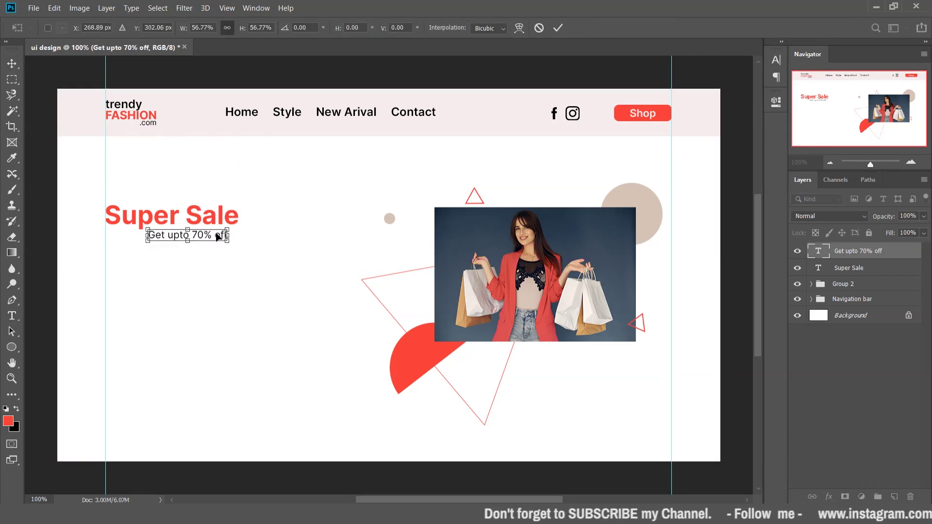
pyautogui.press('Return')
pyautogui.press('Right')
pyautogui.press('Right')
pyautogui.press('Right')
pyautogui.press('Right')
pyautogui.press('Right')
pyautogui.press('Right')
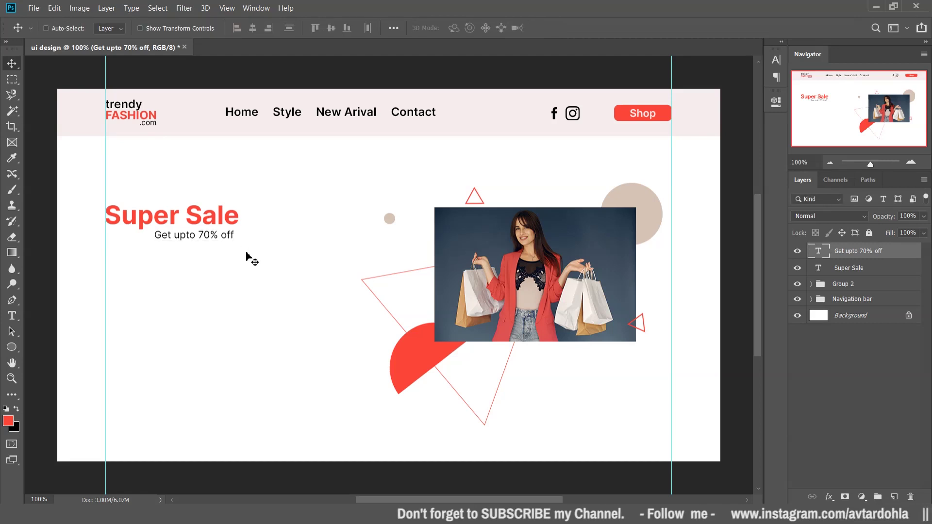
pyautogui.press('Right')
pyautogui.press('Right')
pyautogui.press('Right')
pyautogui.press('Right')
pyautogui.press('Up')
pyautogui.press('Up')
pyautogui.press('Up')
pyautogui.press('Up')
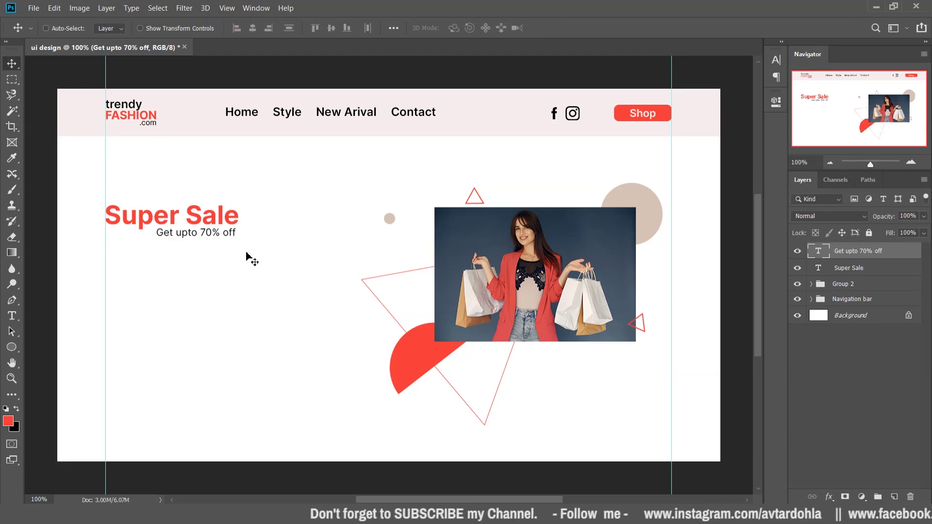
pyautogui.press('Down')
pyautogui.press('Down')
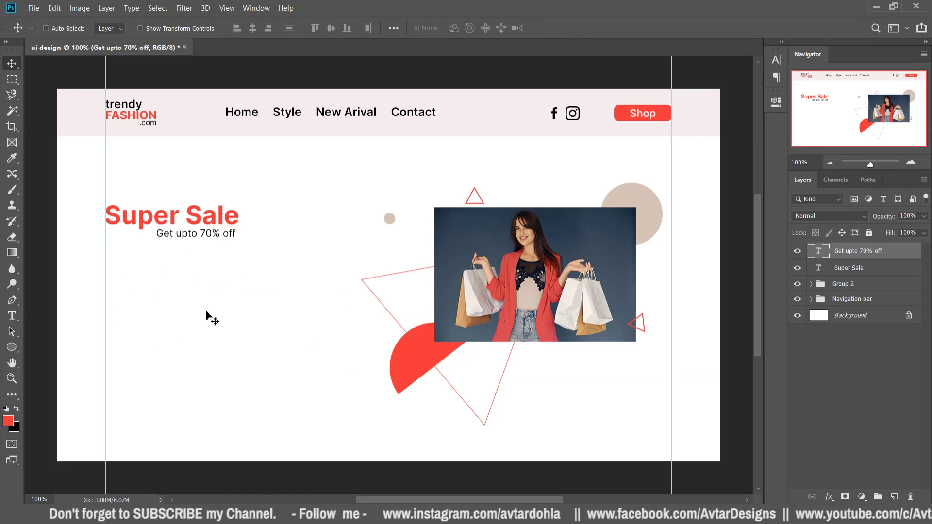
# Draw an empty paragraph text box below the subline.
pyautogui.click(12, 316)
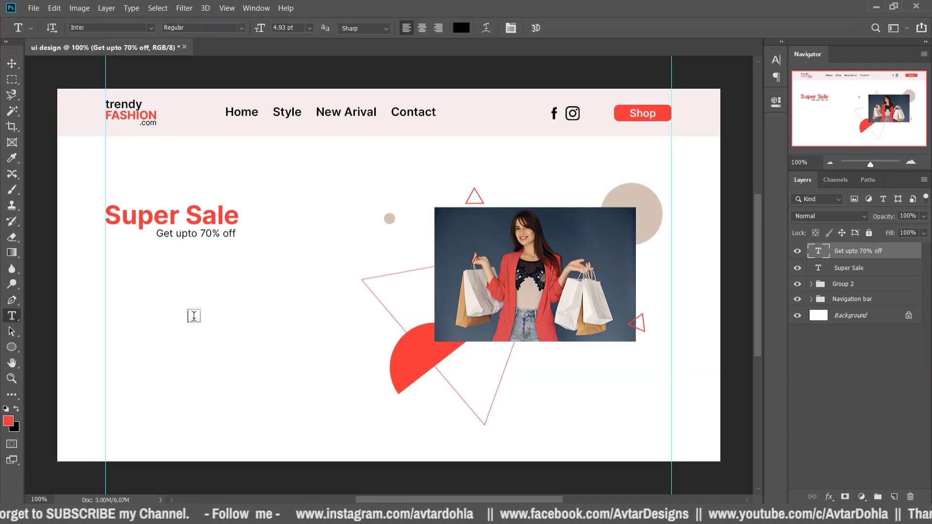
pyautogui.click(193, 288)
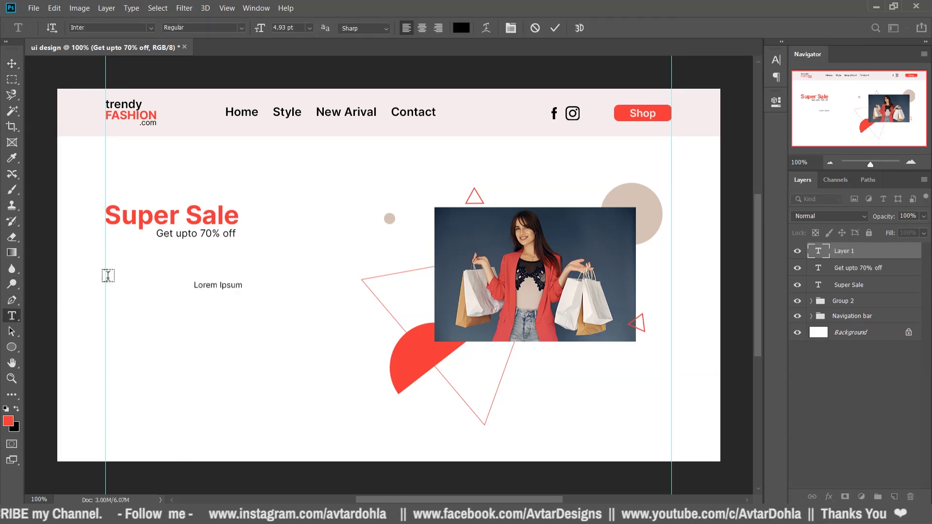
pyautogui.press('Escape')
pyautogui.moveTo(106, 262); pyautogui.dragTo(334, 341)
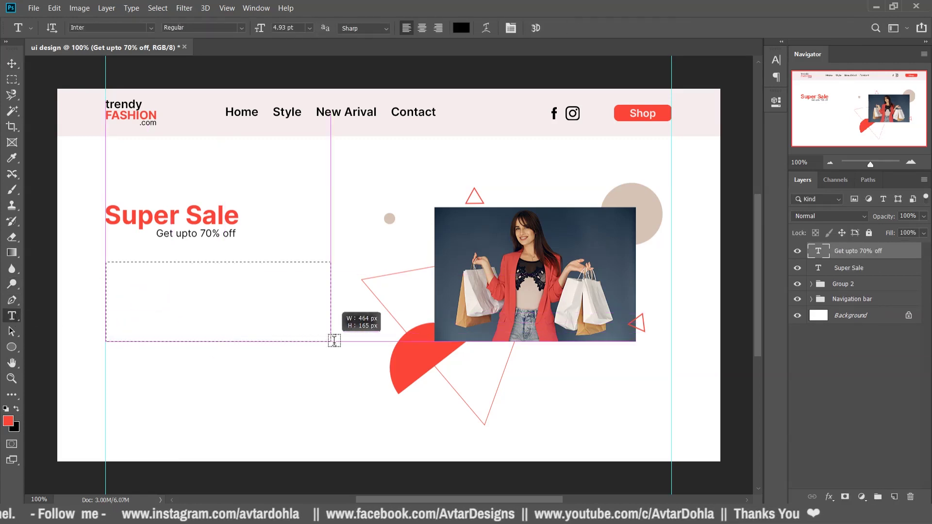
pyautogui.press('Escape')
pyautogui.moveTo(106, 261); pyautogui.dragTo(331, 348)
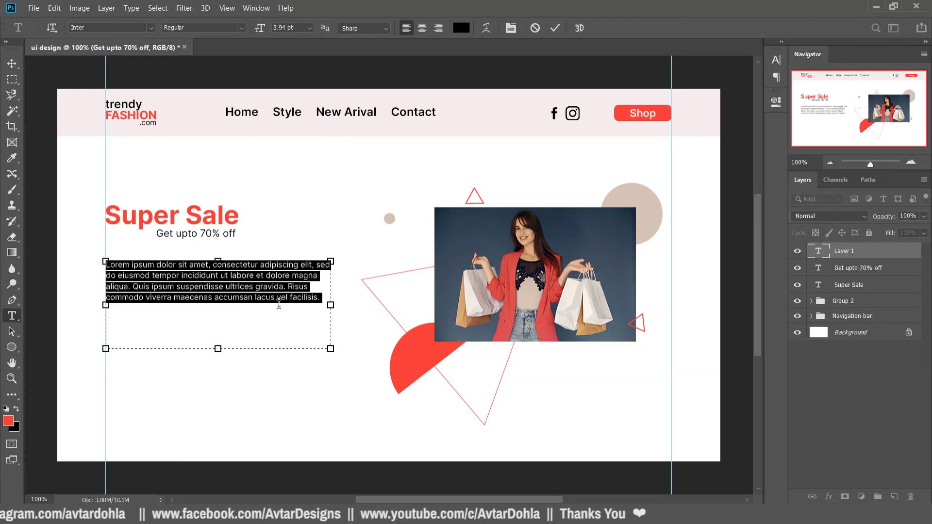
pyautogui.press('BackSpace')
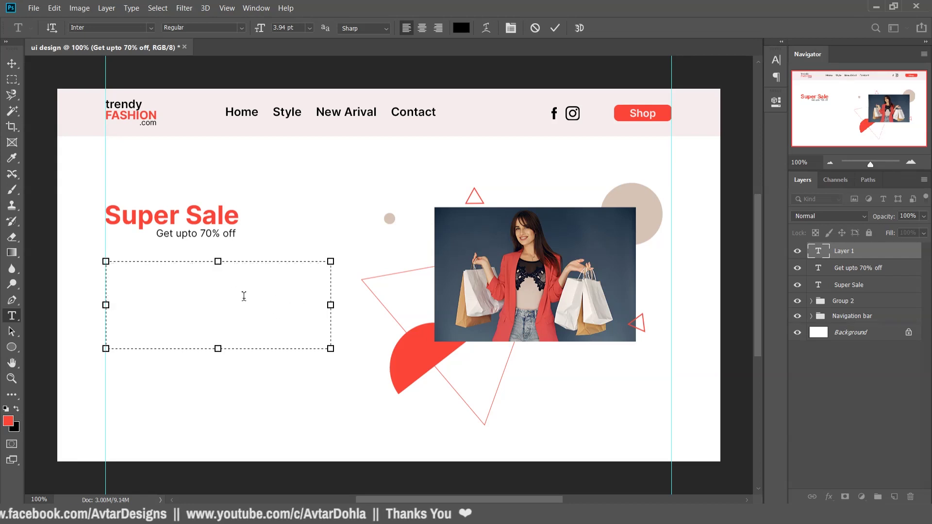
# Fill the box with Lorem Ipsum placeholder text, trim it, and nudge it into place.
pyautogui.click(131, 8)
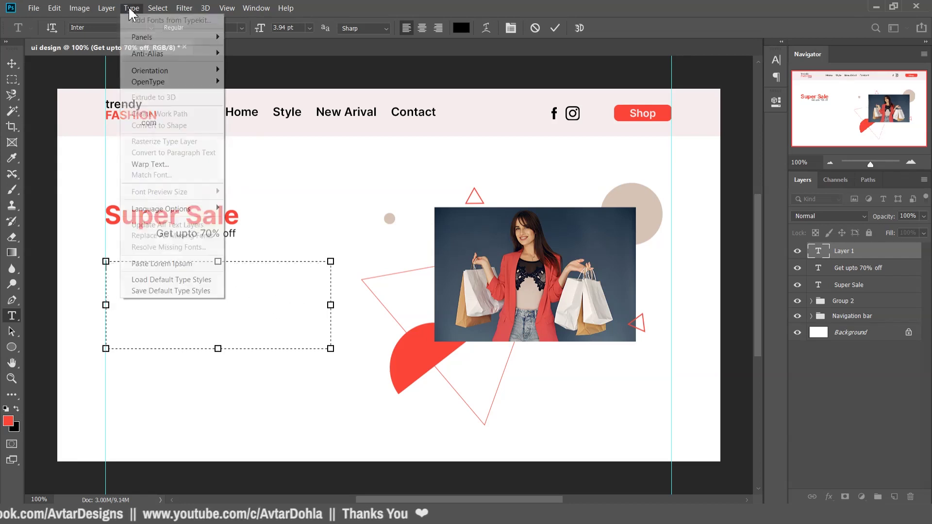
pyautogui.click(160, 264)
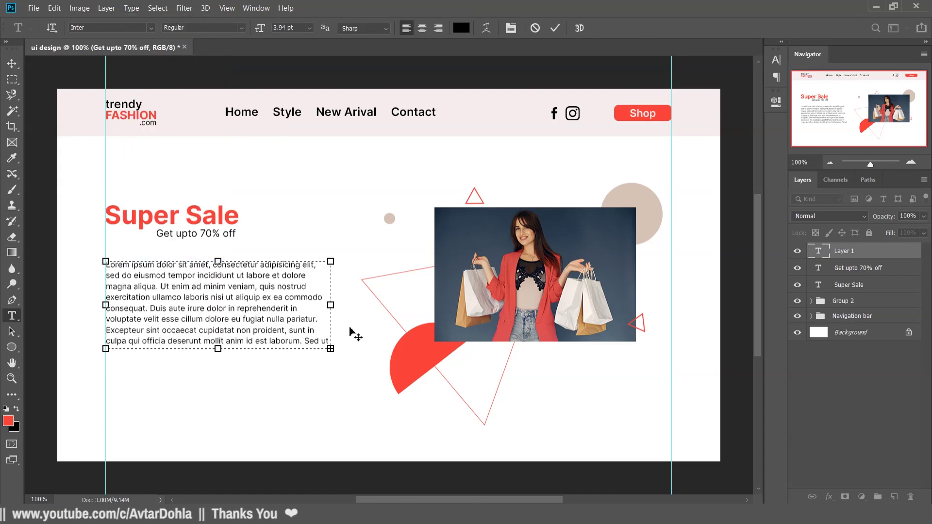
pyautogui.moveTo(217, 349)
pyautogui.mouseDown()
pyautogui.moveTo(213, 408)
pyautogui.moveTo(216, 440)
pyautogui.moveTo(225, 442)
pyautogui.moveTo(217, 323)
pyautogui.mouseUp()
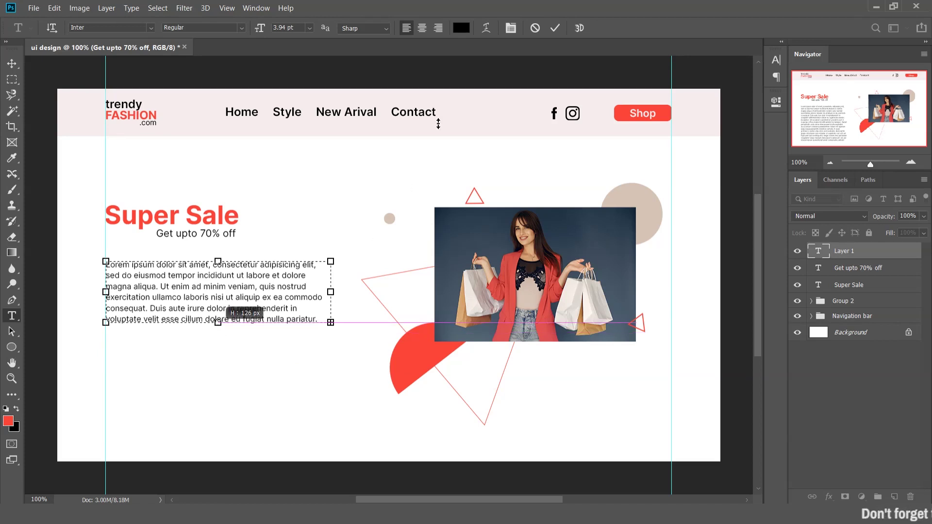
pyautogui.click(557, 29)
pyautogui.press('v')
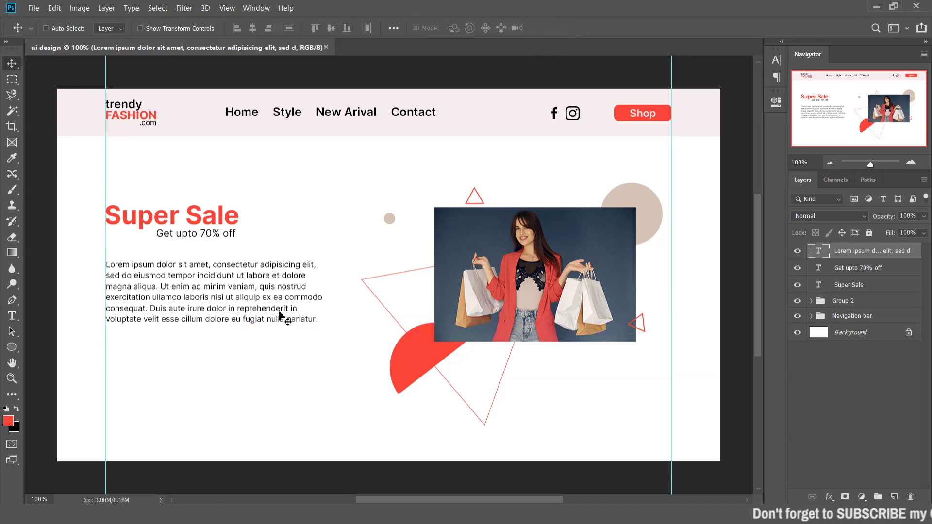
pyautogui.moveTo(293, 309); pyautogui.dragTo(291, 316)
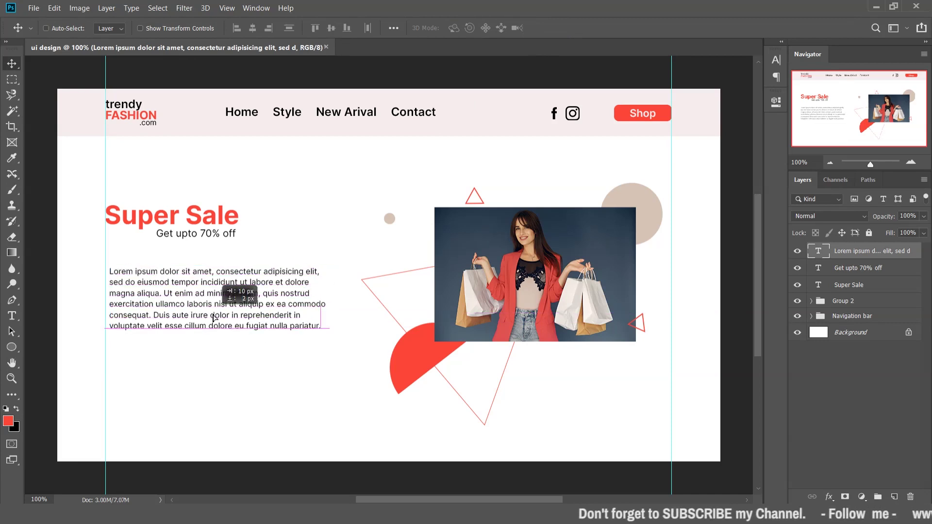
# Zoom in on the headline area and shift the Super Sale layer slightly.
pyautogui.scroll(4, 198, 306)
pyautogui.hscroll(-2, 198, 307)
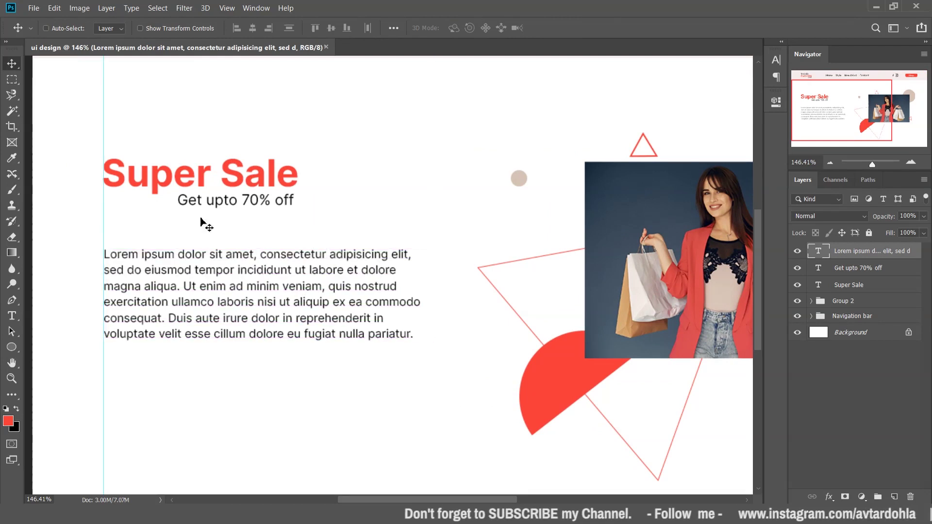
pyautogui.rightClick(167, 179)
pyautogui.click(175, 181)
pyautogui.moveTo(179, 187); pyautogui.dragTo(178, 188)
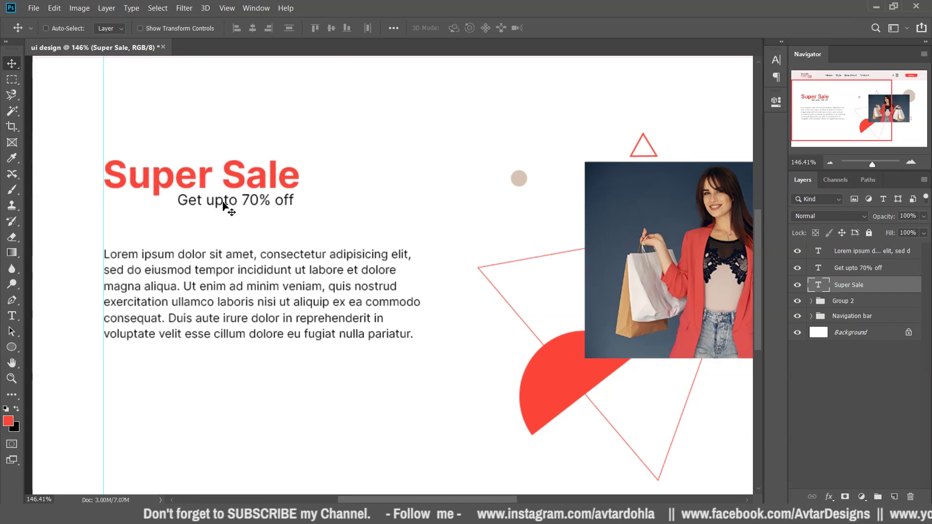
# Nudge the 'Get upto 70% off' layer right, zoom back out, and select the paragraph.
pyautogui.rightClick(223, 204)
pyautogui.click(248, 221)
pyautogui.rightClick(243, 201)
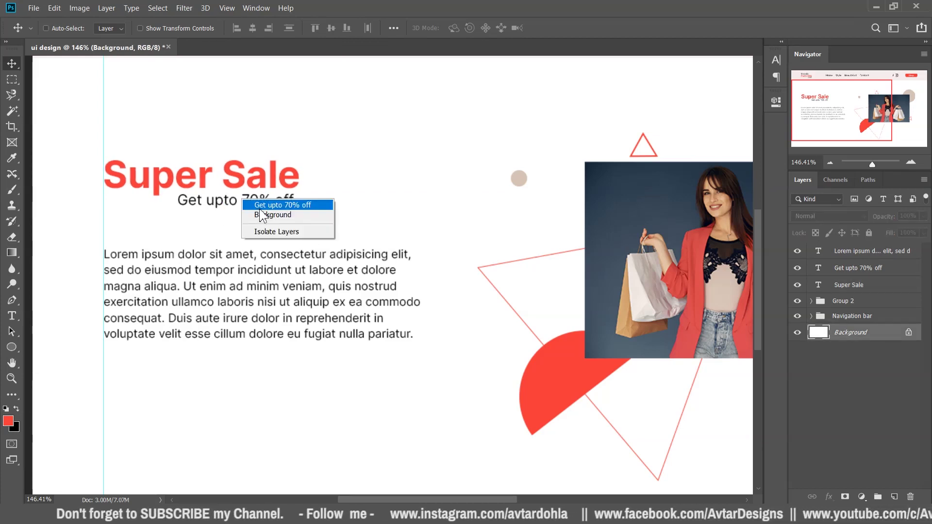
pyautogui.click(258, 206)
pyautogui.press('Right')
pyautogui.press('Right')
pyautogui.press('Right')
pyautogui.press('Right')
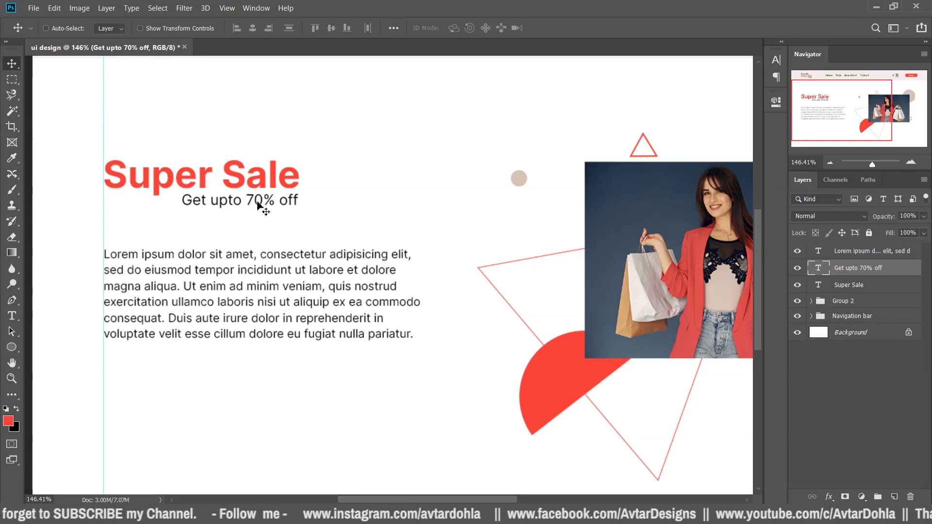
pyautogui.hotkey('ctrl', '-')
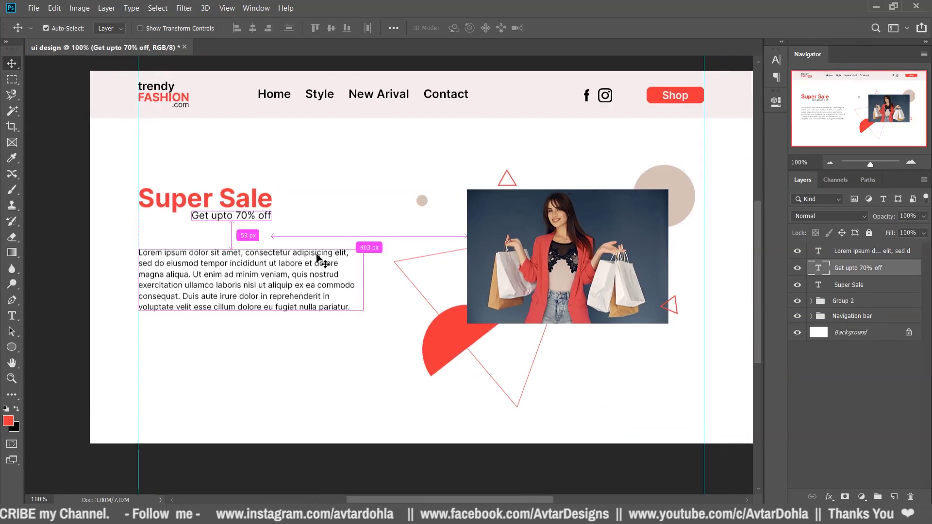
pyautogui.keyDown('ctrl'); pyautogui.click(318, 255); pyautogui.keyUp('ctrl')
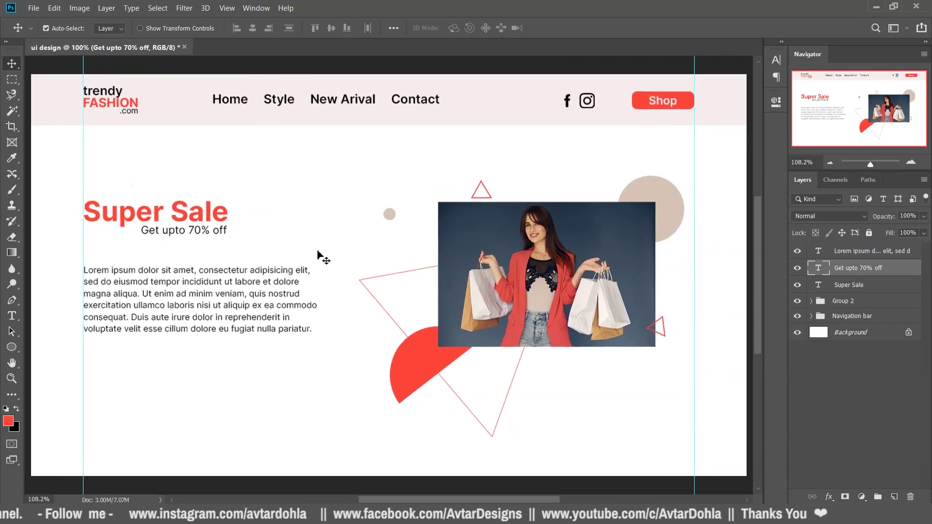
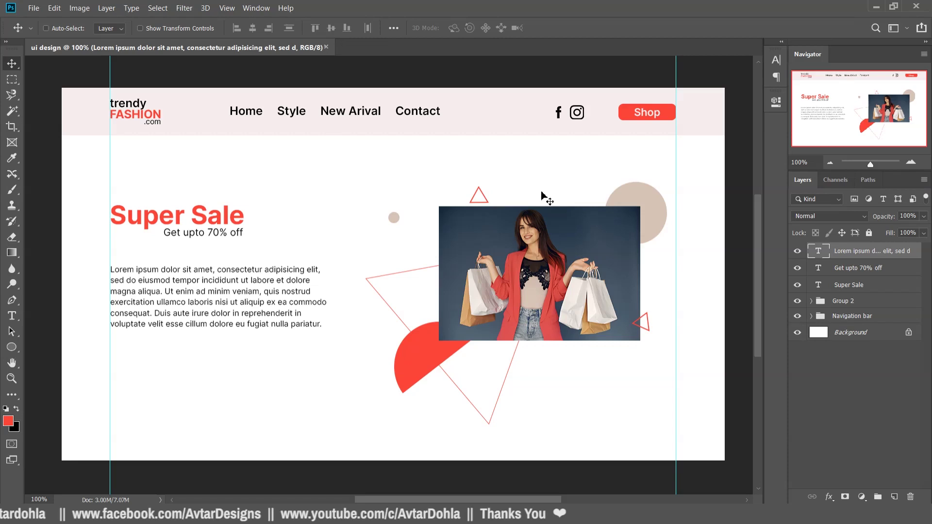
# Select the Background layer and open Image > Canvas Size, moving the dialog aside.
pyautogui.click(872, 342)
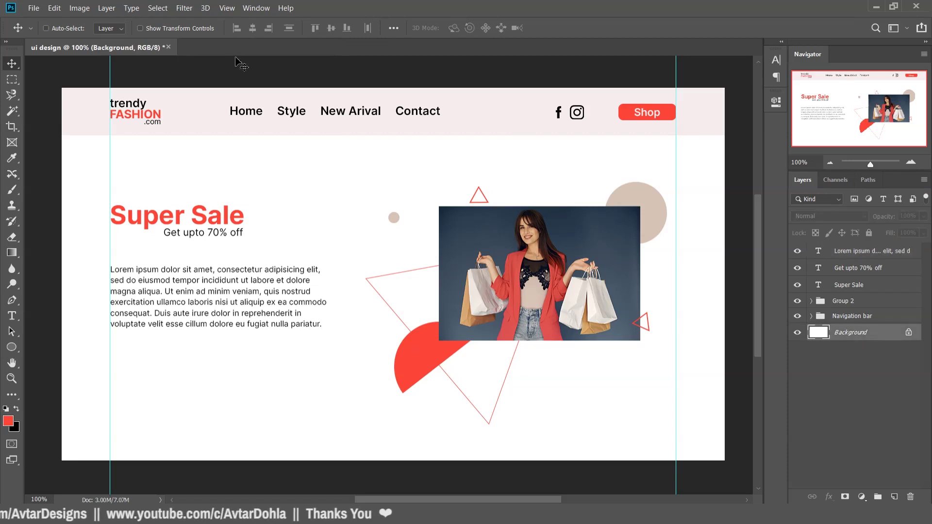
pyautogui.click(80, 7)
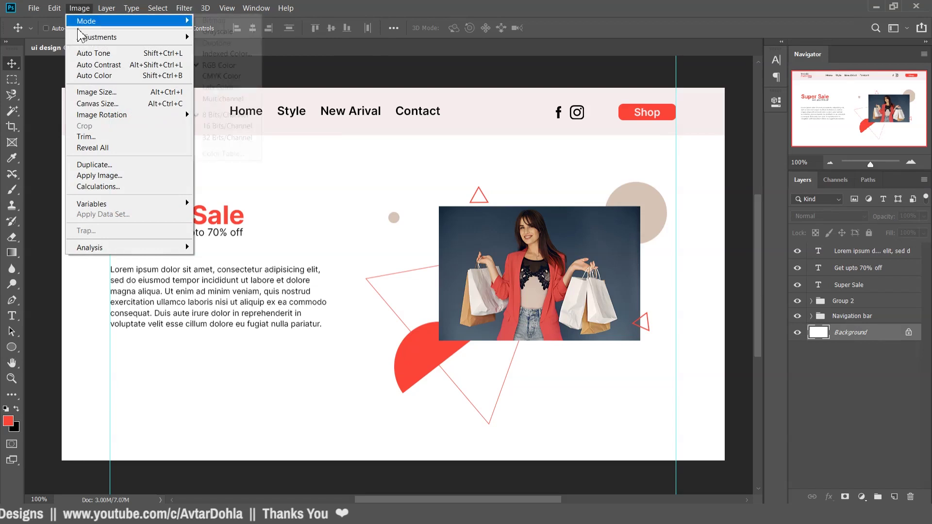
pyautogui.click(89, 104)
pyautogui.moveTo(737, 77); pyautogui.dragTo(706, 66)
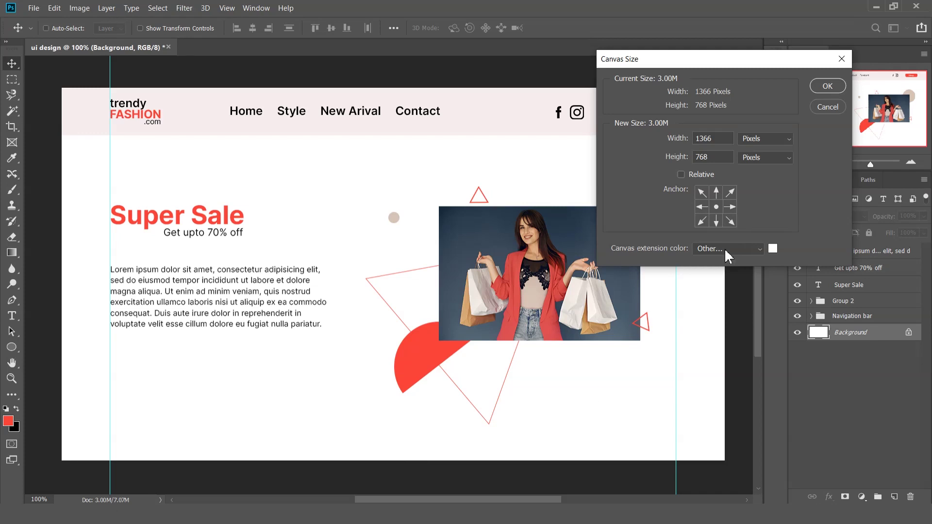
# Anchor the canvas top-centre and extend its height to 1536 px with a White extension colour.
pyautogui.click(715, 192)
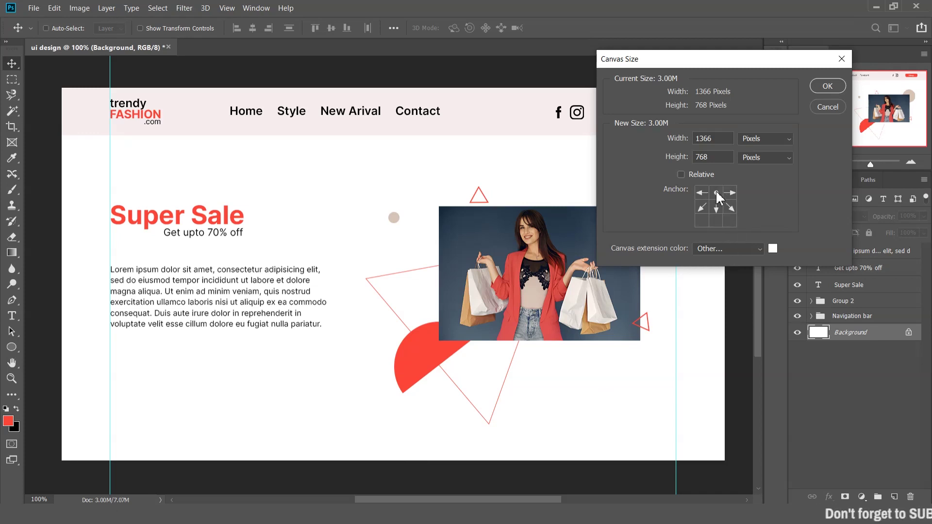
pyautogui.click(716, 220)
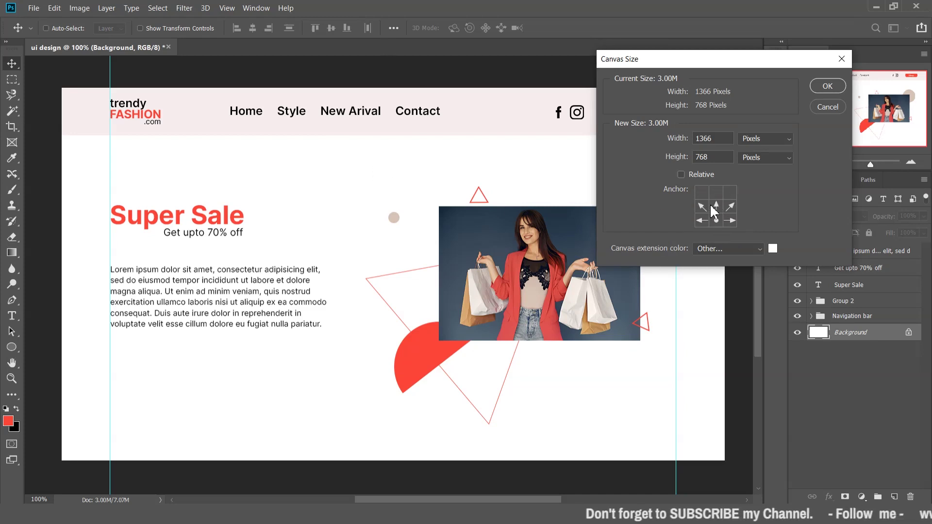
pyautogui.click(715, 209)
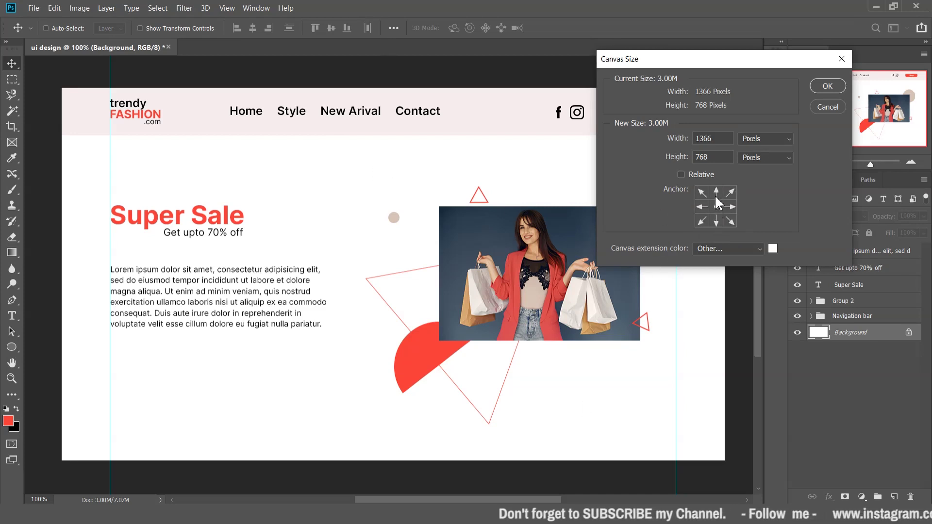
pyautogui.click(721, 193)
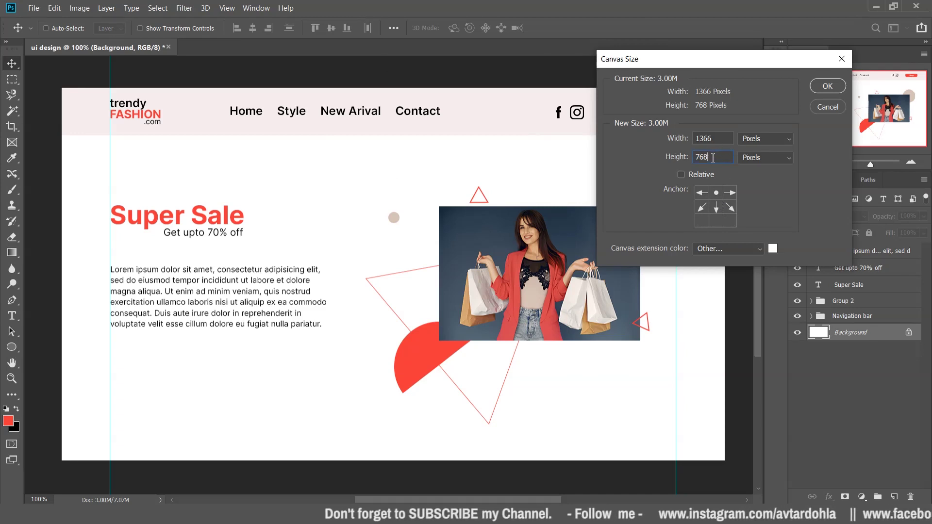
pyautogui.write('*')
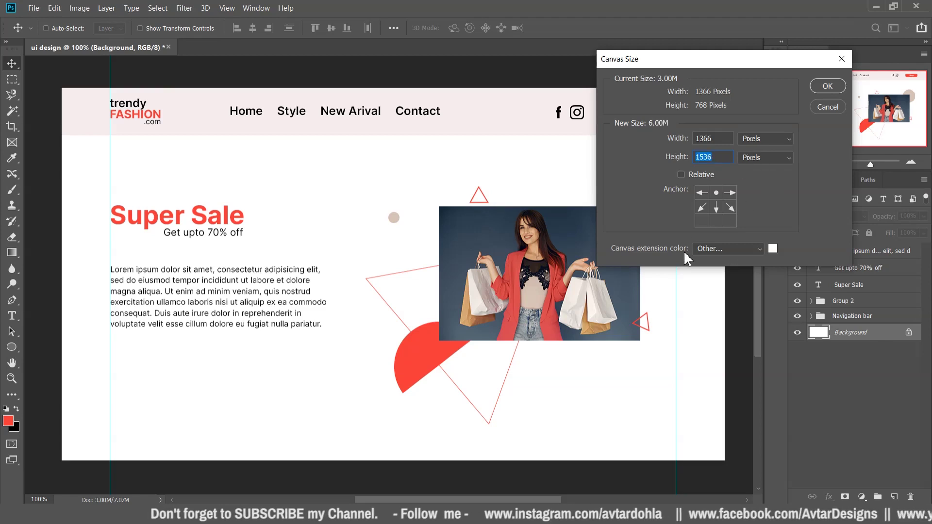
pyautogui.click(772, 249)
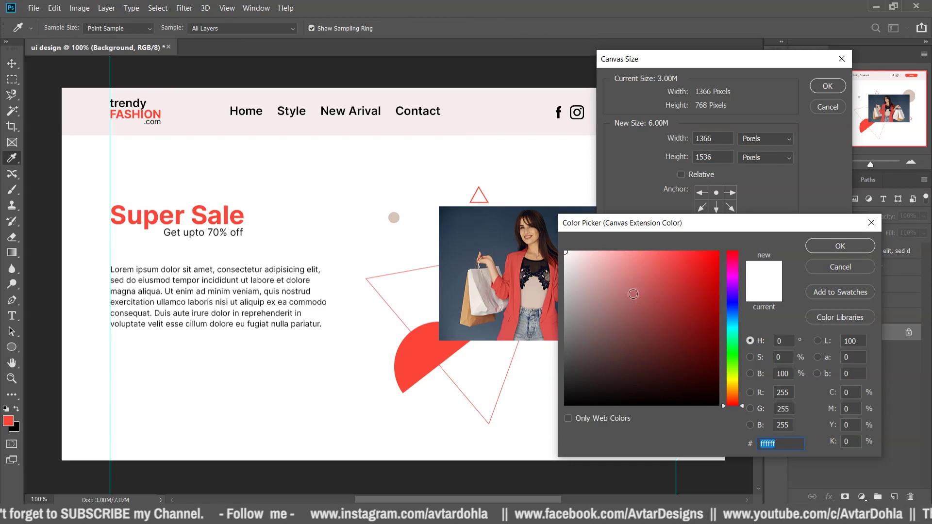
pyautogui.click(840, 246)
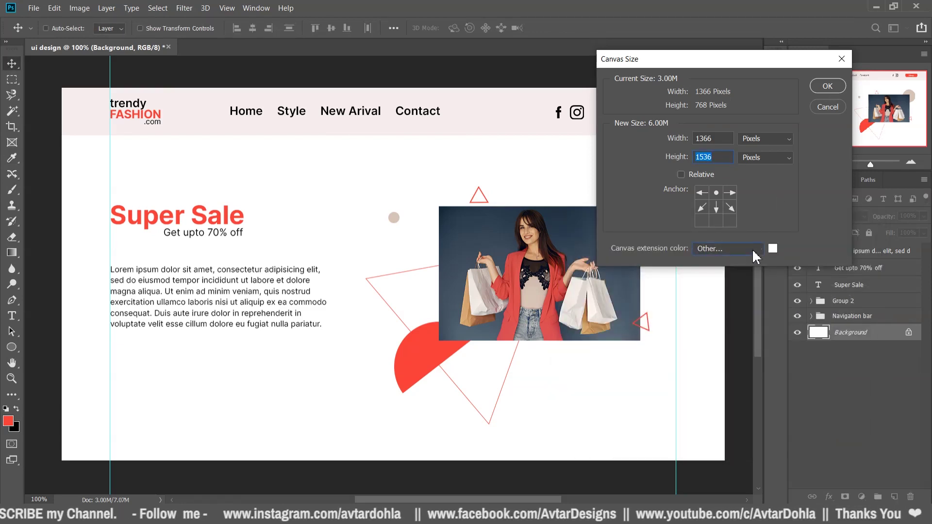
pyautogui.click(756, 249)
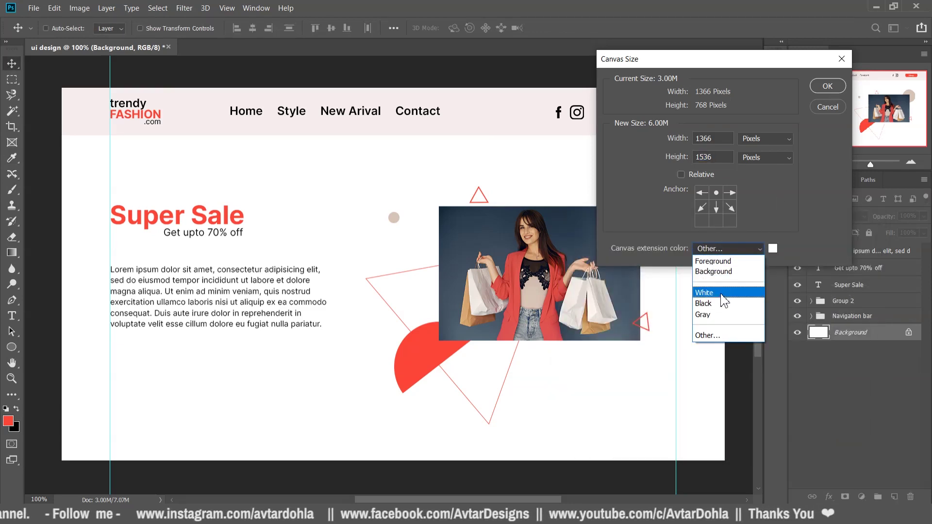
pyautogui.click(724, 294)
pyautogui.click(824, 86)
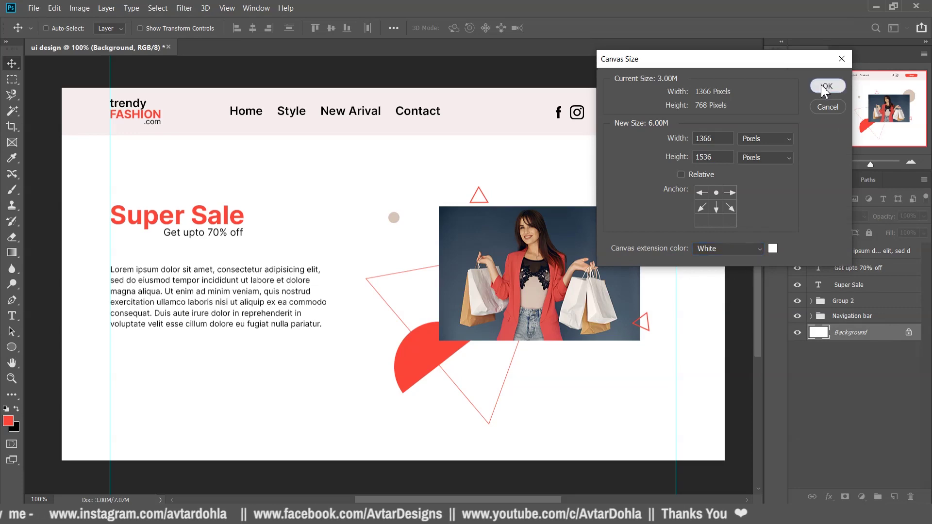
# View the hero section and the blank white area below at about 75%, then select the Lorem ipsum layer.
pyautogui.moveTo(483, 270); pyautogui.dragTo(494, 212)
pyautogui.scroll(-3, 495, 213)
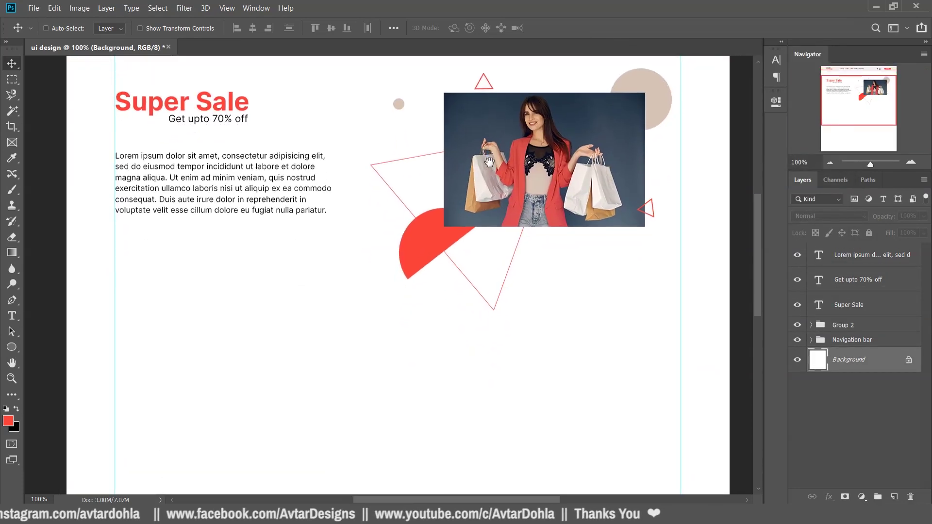
pyautogui.scroll(-5, 494, 194)
pyautogui.scroll(-5, 495, 166)
pyautogui.scroll(-5, 495, 167)
pyautogui.scroll(-2, 513, 242)
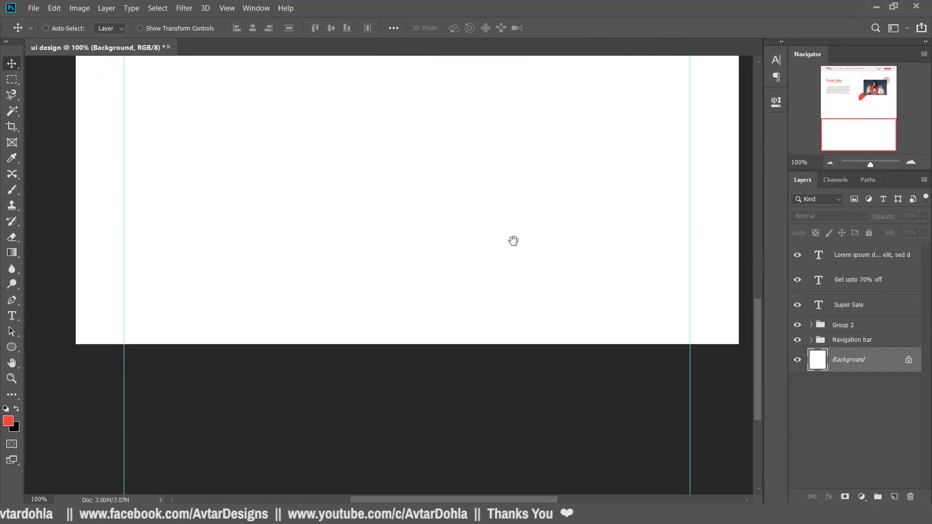
pyautogui.scroll(5, 509, 314)
pyautogui.scroll(5, 507, 377)
pyautogui.scroll(1, 514, 300)
pyautogui.scroll(4, 514, 300)
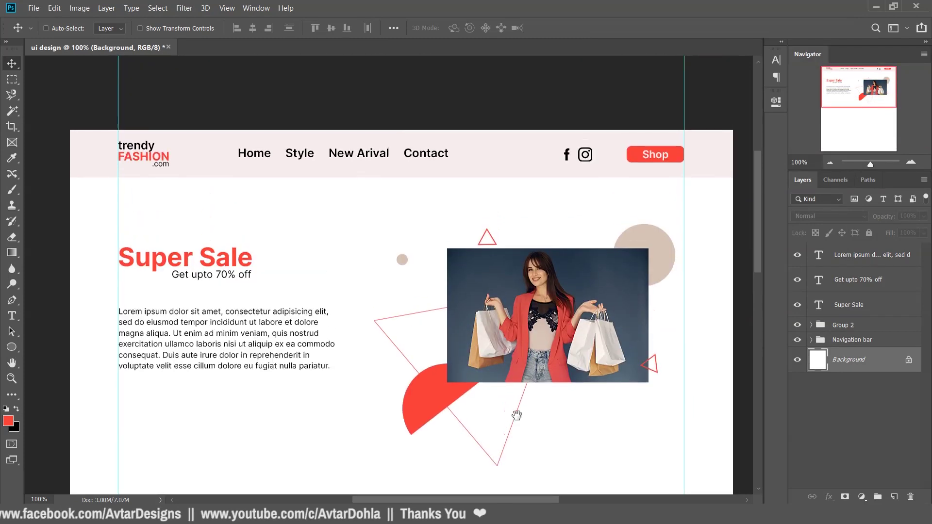
pyautogui.scroll(-4, 520, 239)
pyautogui.scroll(-1, 528, 250)
pyautogui.scroll(1, 518, 274)
pyautogui.scroll(2, 518, 291)
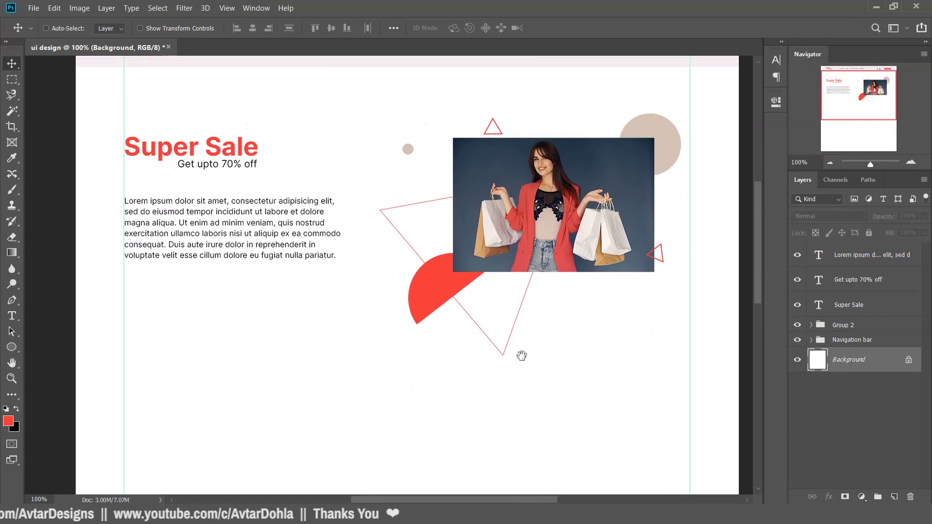
pyautogui.scroll(-1, 505, 316)
pyautogui.scroll(-3, 456, 322)
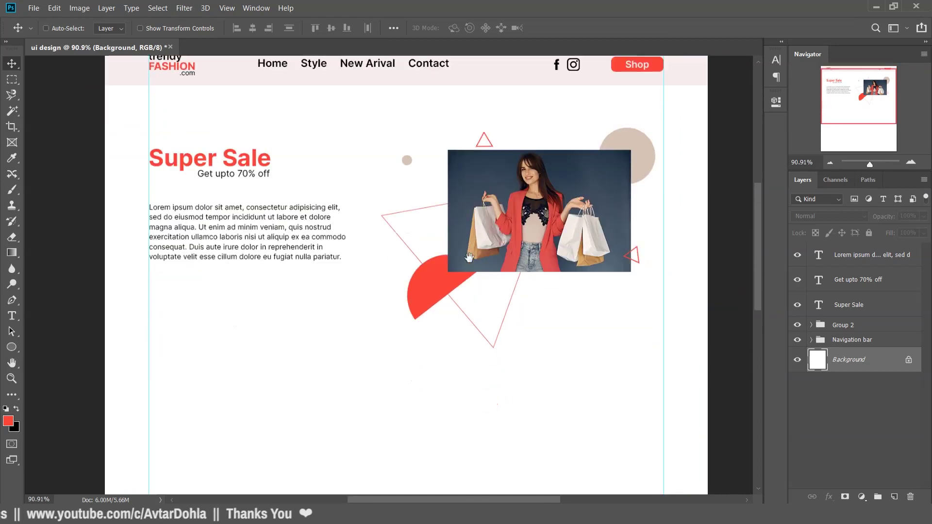
pyautogui.scroll(-1, 438, 306)
pyautogui.scroll(-1, 473, 323)
pyautogui.scroll(-2, 469, 315)
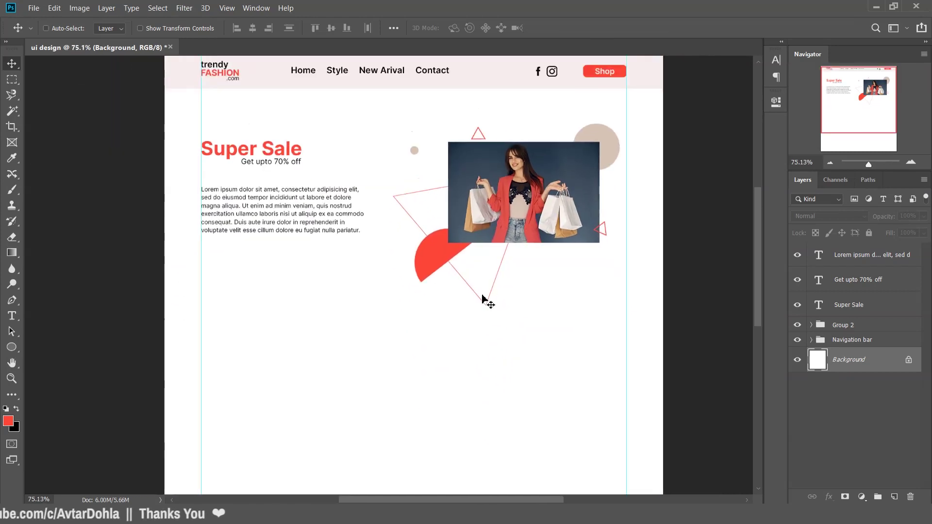
pyautogui.moveTo(484, 297); pyautogui.dragTo(488, 326)
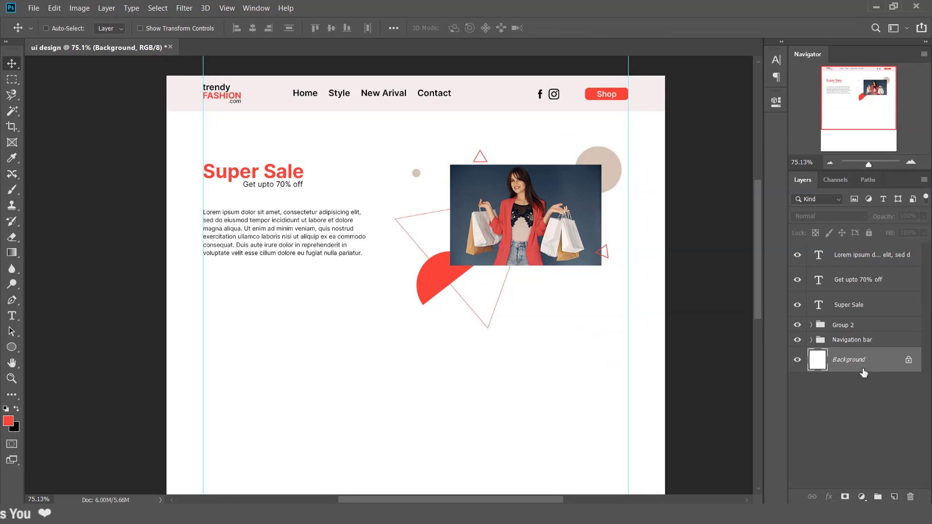
pyautogui.click(866, 257)
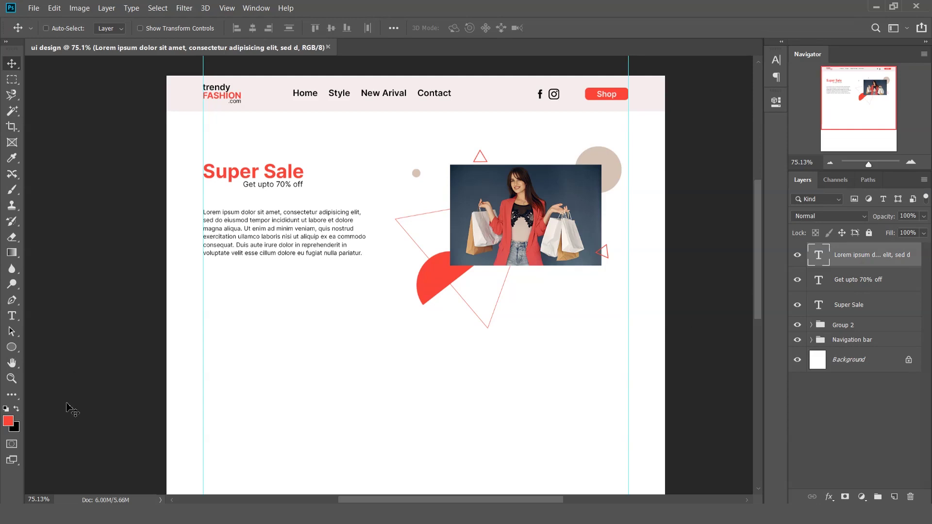
pyautogui.rightClick(18, 348)
pyautogui.click(51, 349)
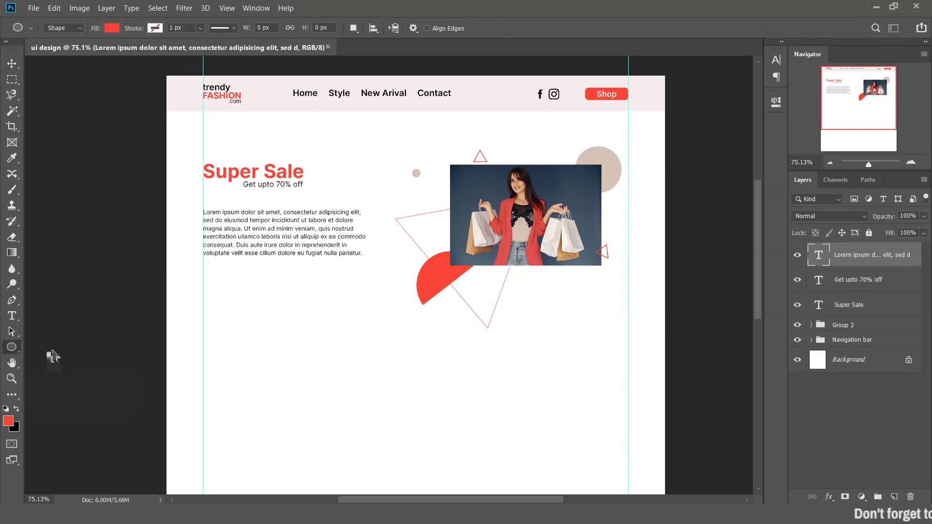
pyautogui.moveTo(167, 359); pyautogui.dragTo(665, 492)
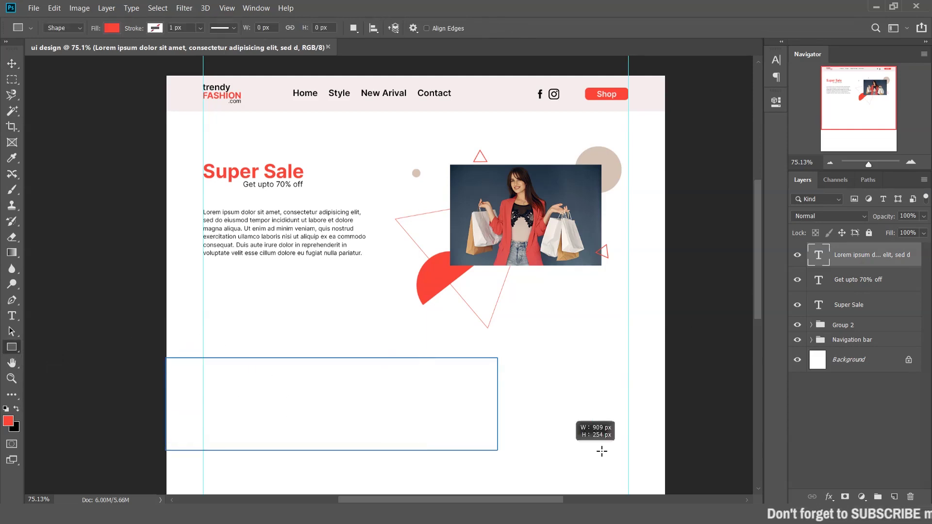
pyautogui.scroll(-2, 505, 228)
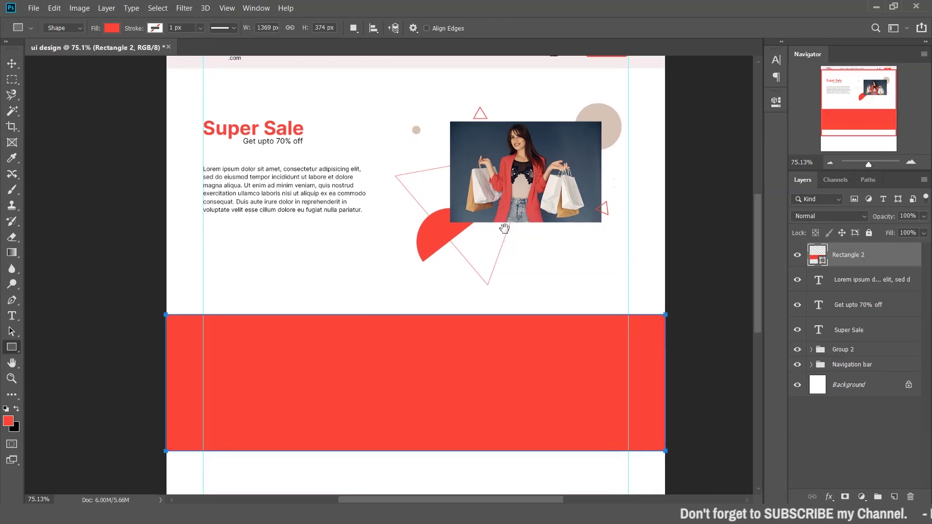
pyautogui.press('v')
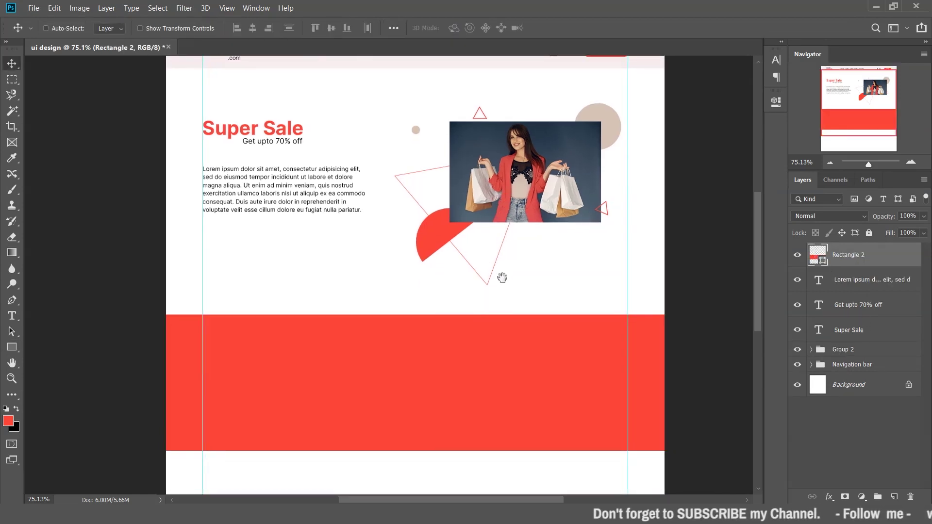
pyautogui.moveTo(505, 276); pyautogui.dragTo(485, 306)
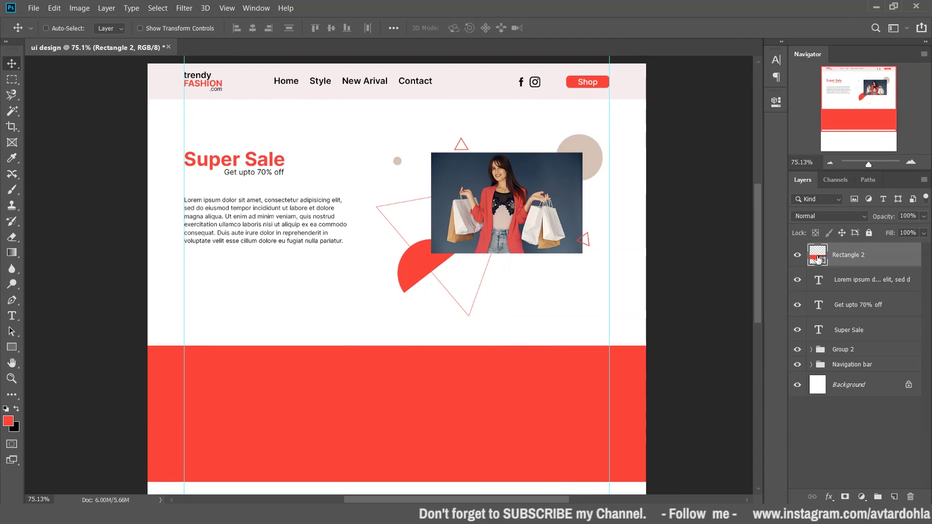
# Recolour the wide red band (Rectangle 2) pale peach #fdebde.
pyautogui.doubleClick(817, 258)
pyautogui.click(504, 219)
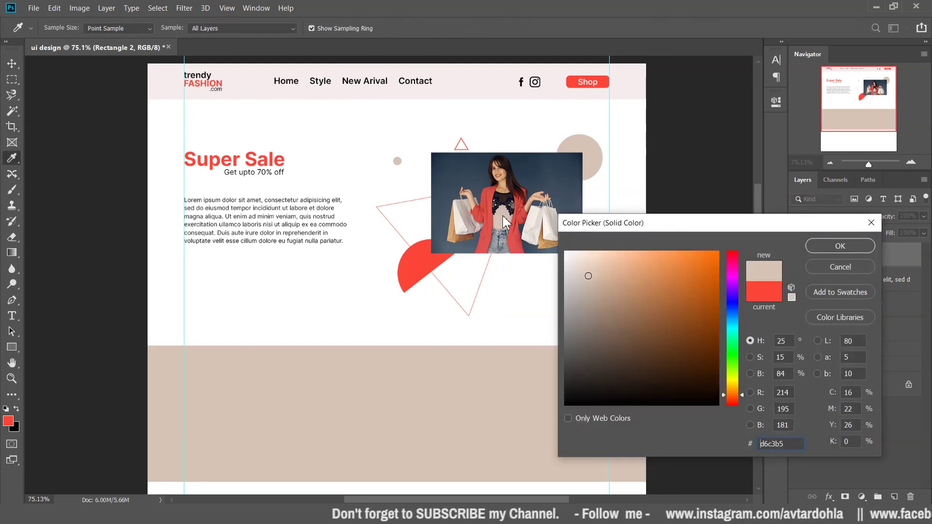
pyautogui.click(583, 142)
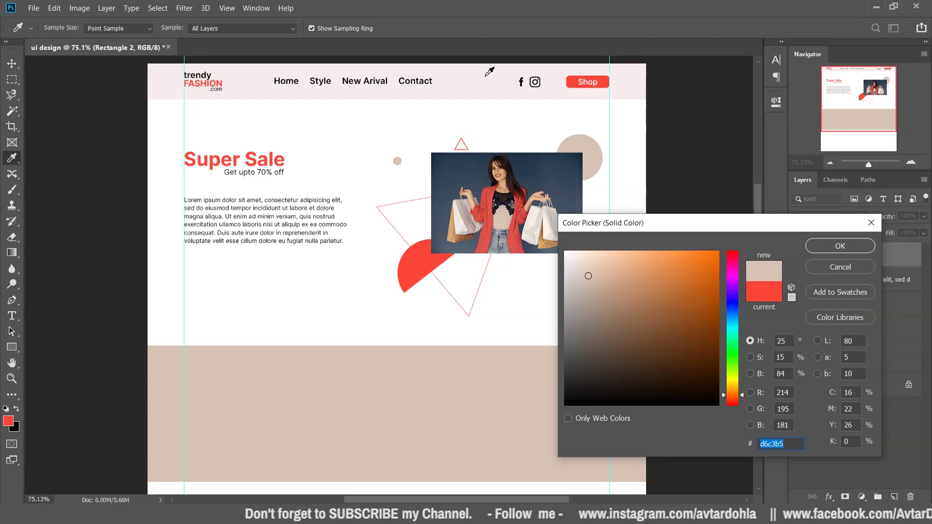
pyautogui.click(486, 77)
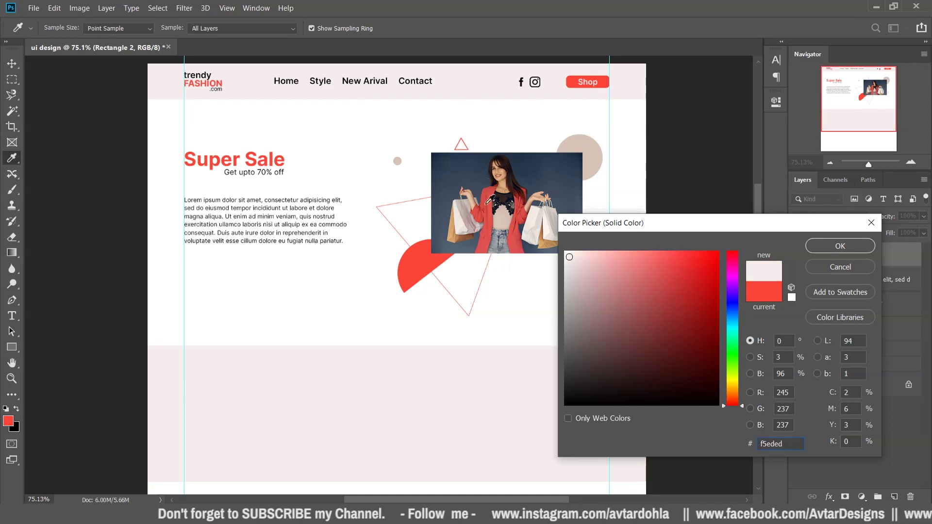
pyautogui.click(504, 217)
pyautogui.moveTo(587, 274); pyautogui.dragTo(585, 253)
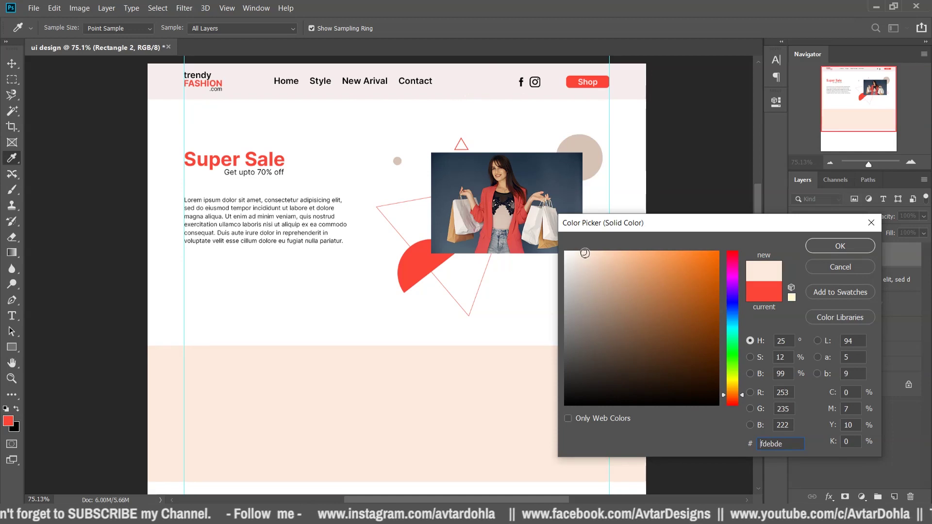
pyautogui.click(840, 246)
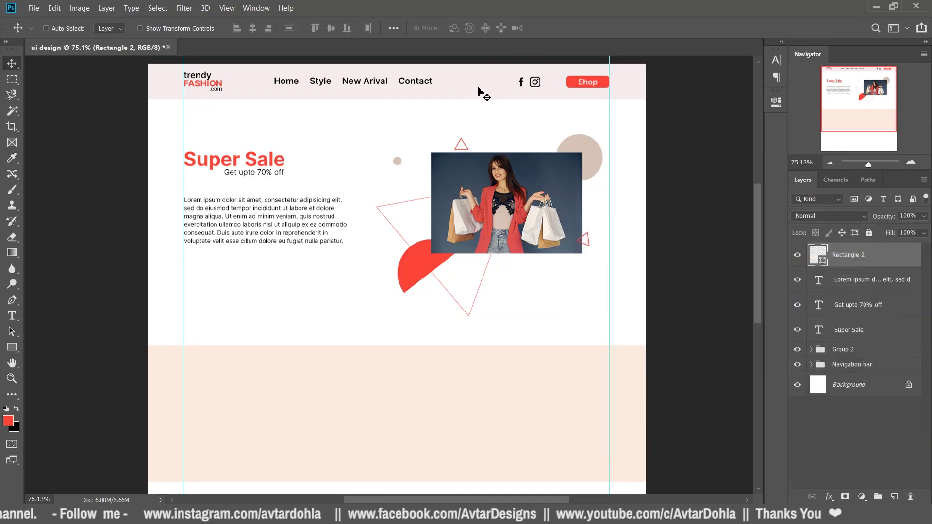
# Give the navigation bar's background layer the same pale peach sampled from the band.
pyautogui.rightClick(482, 88)
pyautogui.click(500, 102)
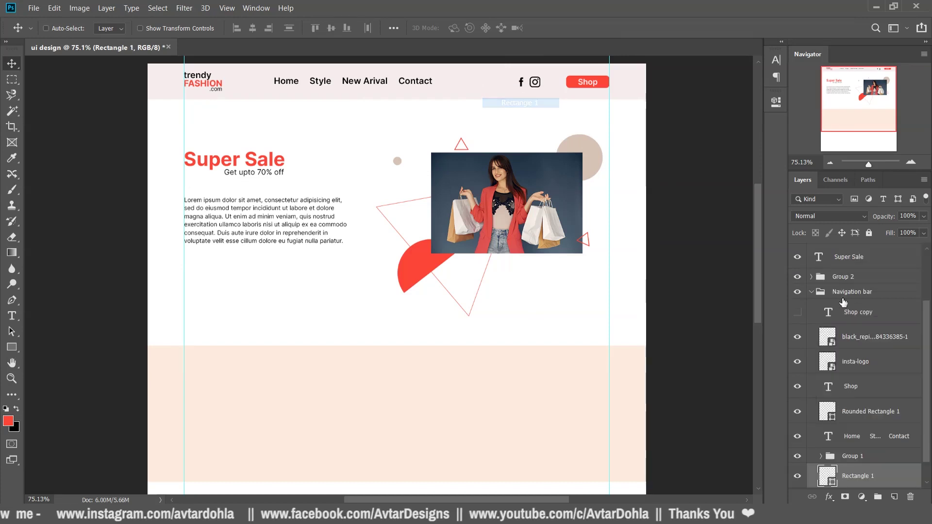
pyautogui.doubleClick(827, 476)
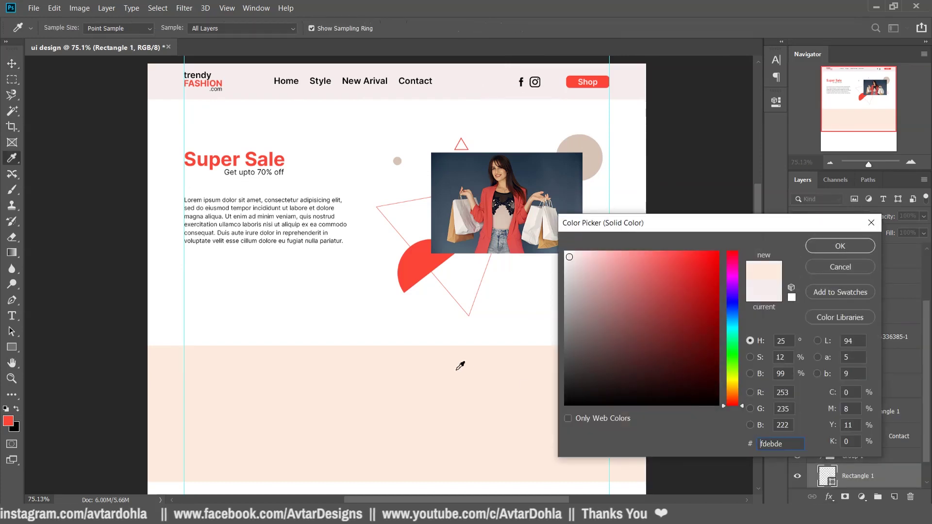
pyautogui.click(459, 365)
pyautogui.click(840, 246)
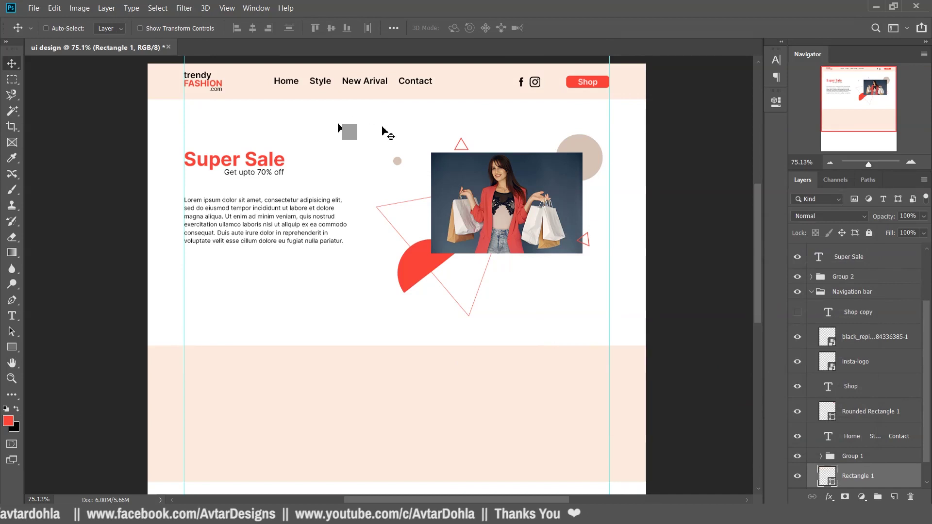
pyautogui.hotkey('shift', 'Up')
# Zoom to actual size, bring the peach band into view, and collapse the Navigation bar group.
pyautogui.scroll(-2, 457, 305)
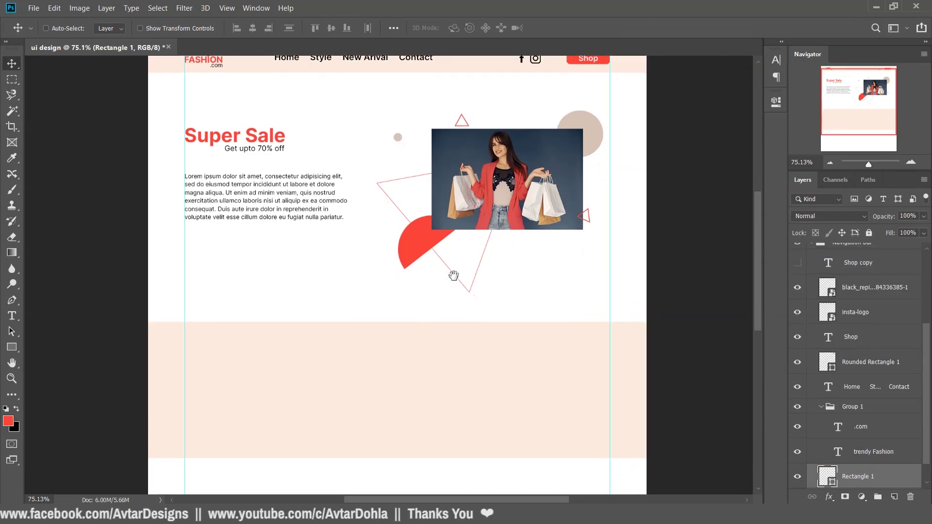
pyautogui.keyDown('alt'); pyautogui.scroll(-1, 458, 308); pyautogui.keyUp('alt')
pyautogui.scroll(2, 458, 311)
pyautogui.hotkey('ctrl', '+')
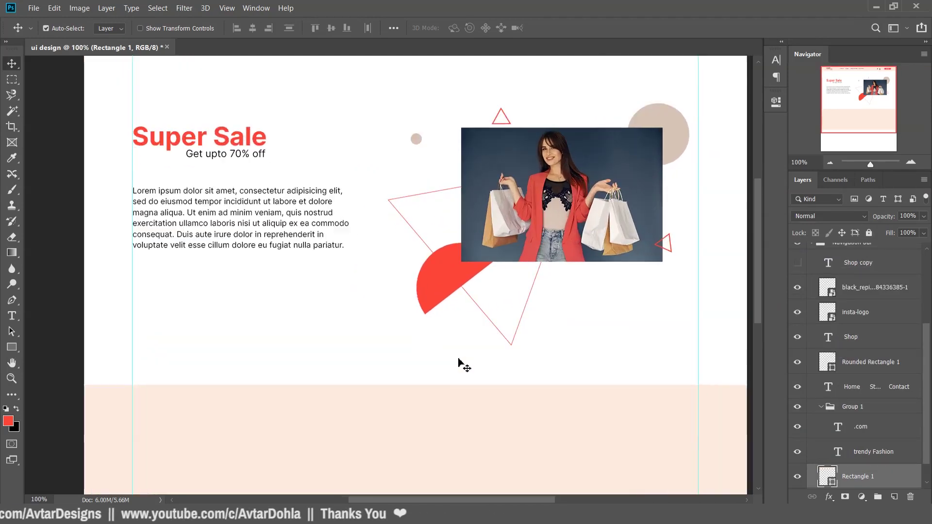
pyautogui.moveTo(459, 364); pyautogui.dragTo(448, 308)
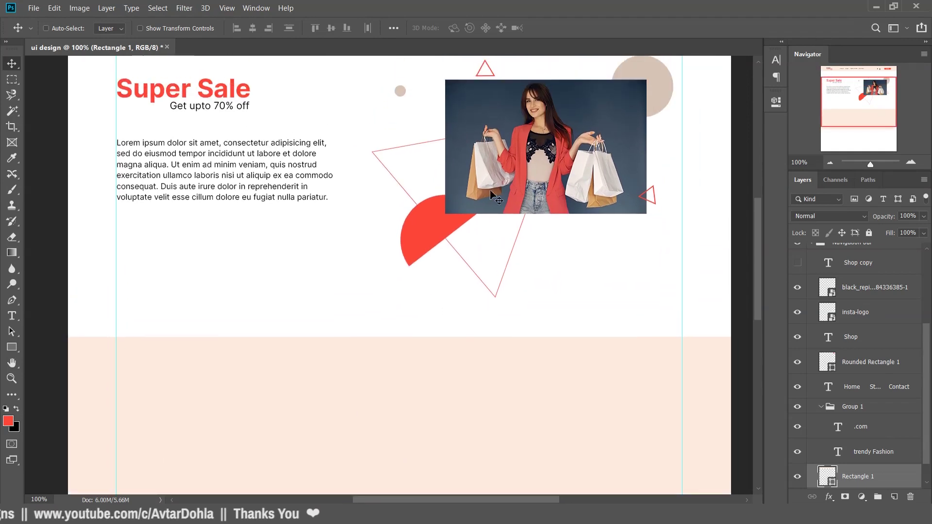
pyautogui.scroll(3, 827, 277)
pyautogui.click(811, 318)
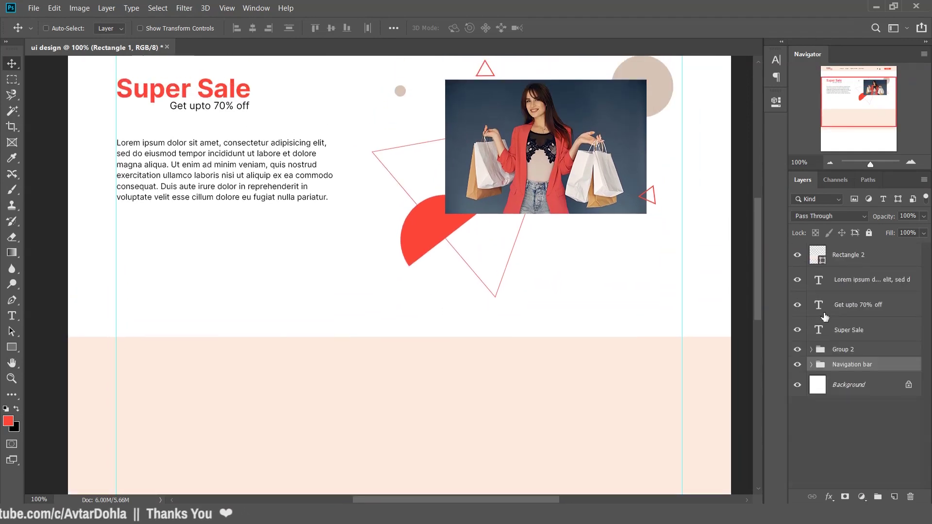
pyautogui.keyDown('alt'); pyautogui.scroll(2, 482, 277); pyautogui.keyUp('alt')
pyautogui.keyDown('alt'); pyautogui.scroll(-3, 544, 197); pyautogui.keyUp('alt')
# Duplicate the shopping-model photo layer and place the copy inside the peach band, right of centre.
pyautogui.rightClick(543, 197)
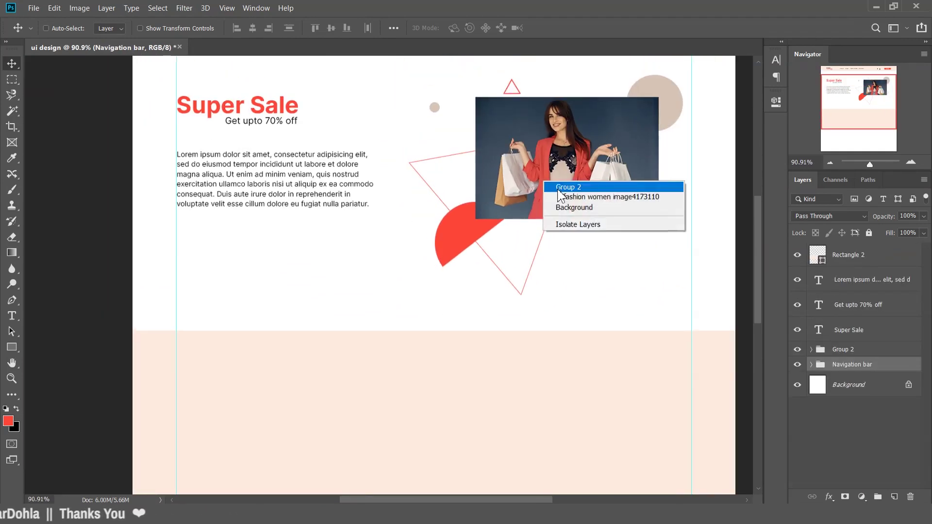
pyautogui.click(568, 191)
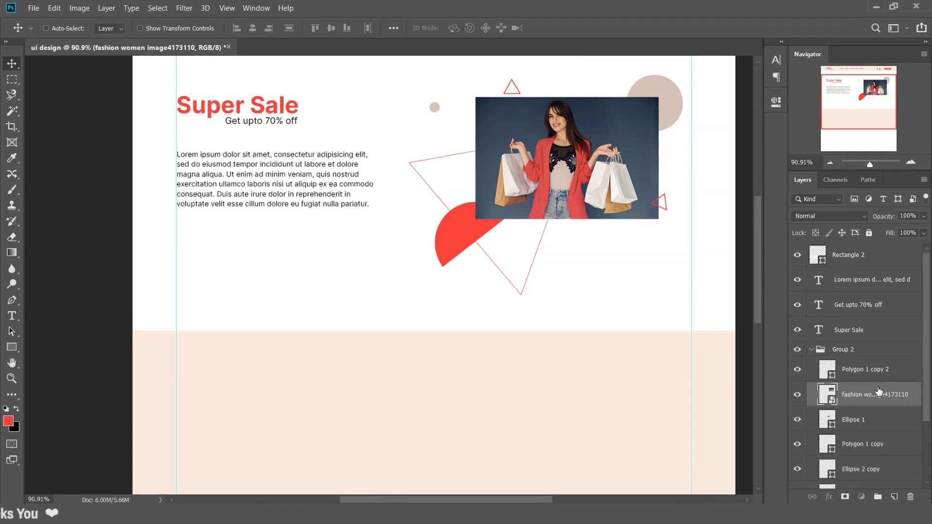
pyautogui.keyDown('alt'); pyautogui.moveTo(879, 391); pyautogui.dragTo(859, 248); pyautogui.keyUp('alt')
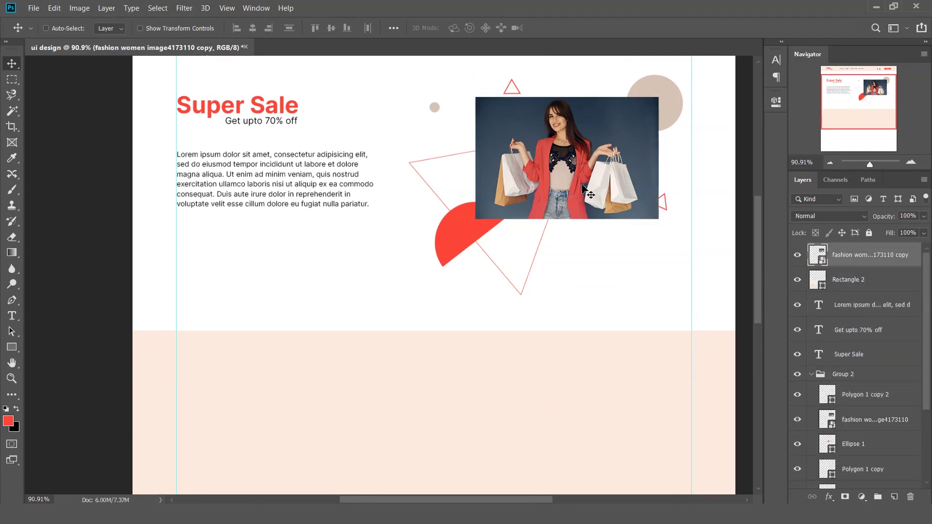
pyautogui.moveTo(585, 191); pyautogui.dragTo(591, 270)
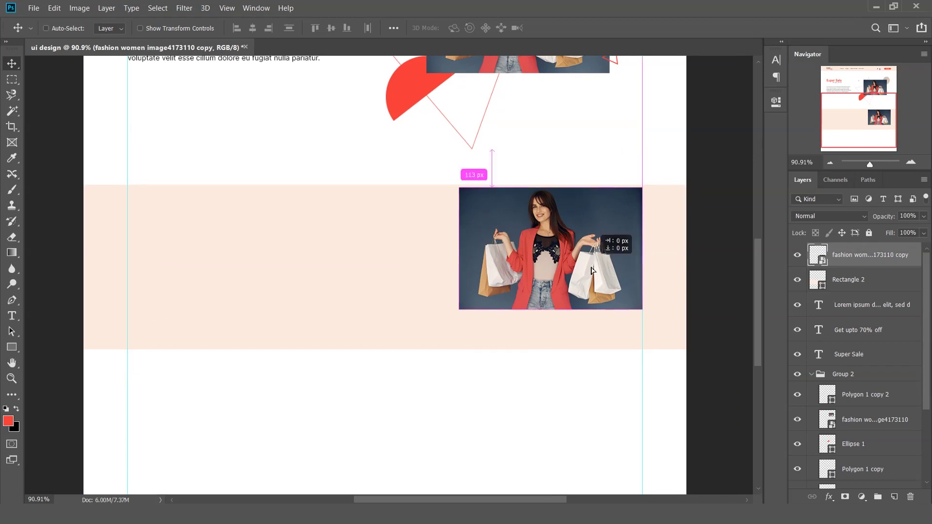
pyautogui.moveTo(591, 270); pyautogui.dragTo(593, 282)
# Select Rectangle 2 and stretch the peach band's bottom edge down to about 112% height.
pyautogui.rightClick(390, 317)
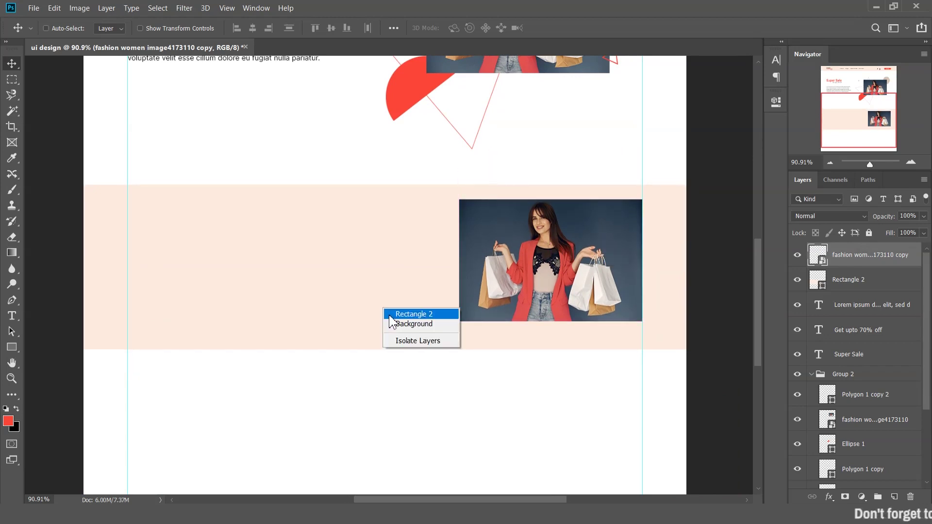
pyautogui.click(391, 316)
pyautogui.moveTo(401, 276)
pyautogui.mouseDown()
pyautogui.moveTo(417, 370)
pyautogui.moveTo(412, 300)
pyautogui.mouseUp()
pyautogui.scroll(1, 417, 335)
pyautogui.scroll(-3, 418, 317)
pyautogui.hotkey('ctrl', 't')
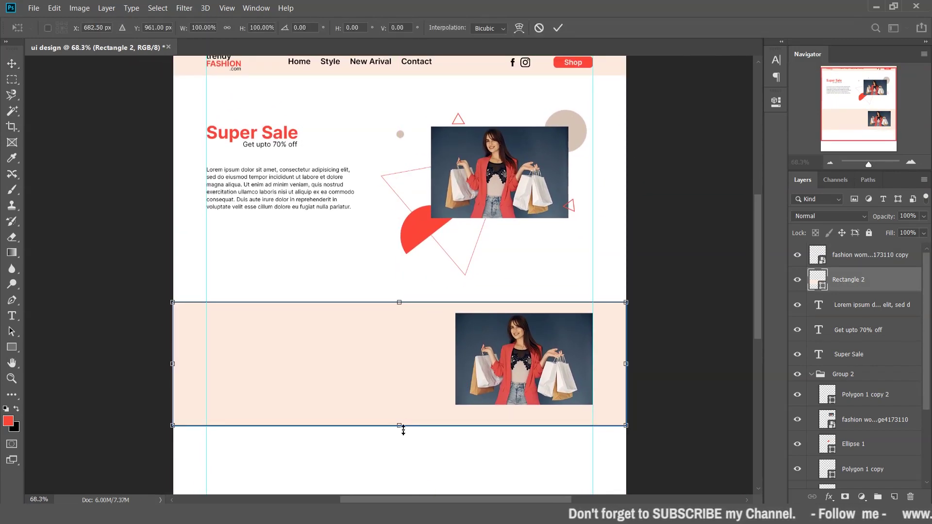
pyautogui.moveTo(403, 430); pyautogui.dragTo(402, 441)
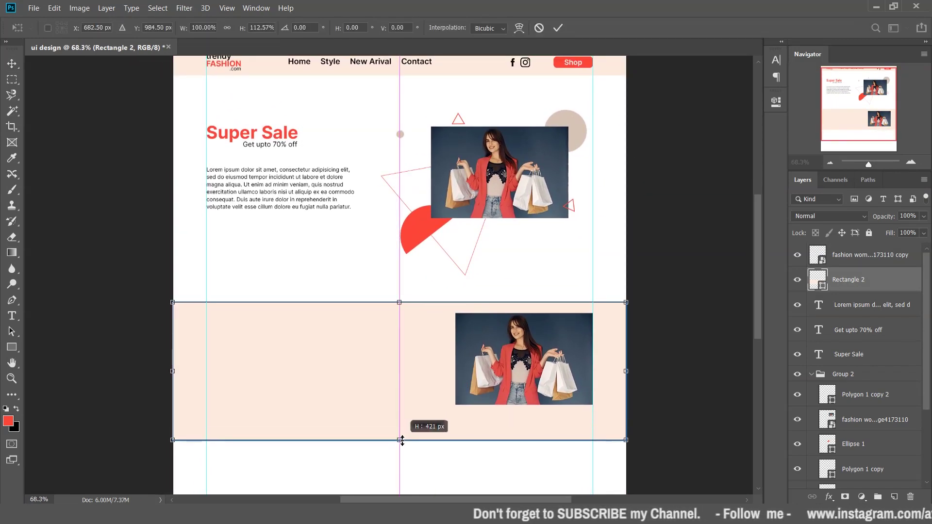
pyautogui.press('Return')
pyautogui.rightClick(561, 383)
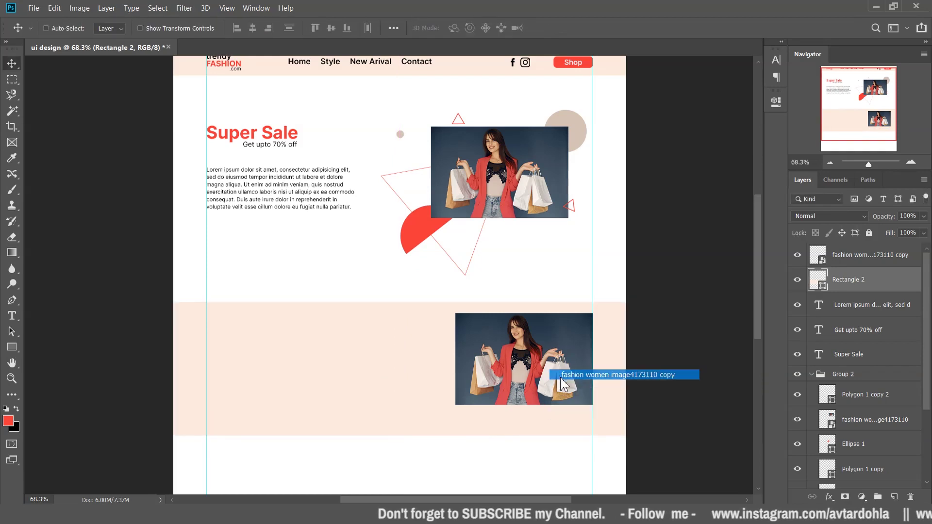
# Scale down the band's photo copy and place a second copy on the band's left side.
pyautogui.click(582, 375)
pyautogui.hotkey('ctrl', 't')
pyautogui.moveTo(456, 314); pyautogui.dragTo(474, 327)
pyautogui.press('Return')
pyautogui.moveTo(551, 363); pyautogui.dragTo(281, 365)
pyautogui.scroll(1, 504, 306)
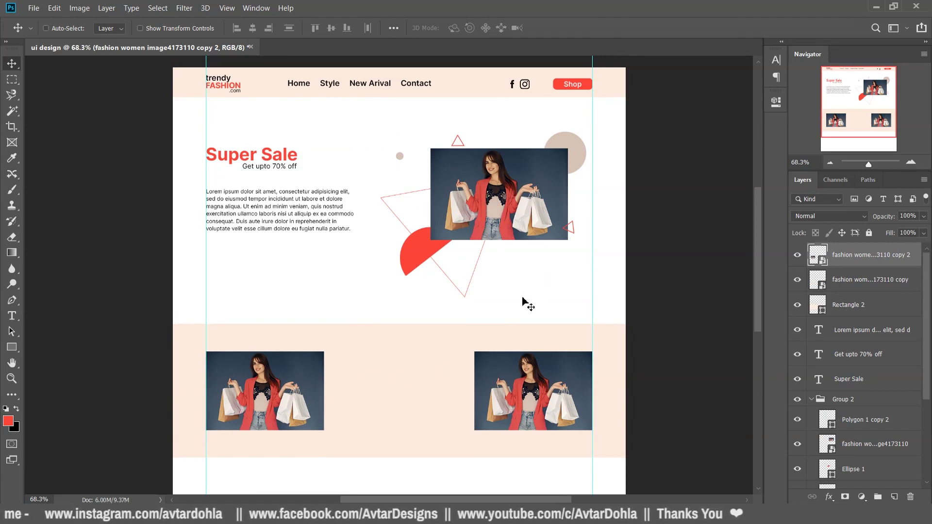
# Copy the Super Sale headline and 70% off subtitle into the band, centring the subtitle beneath.
pyautogui.rightClick(283, 162)
pyautogui.click(303, 163)
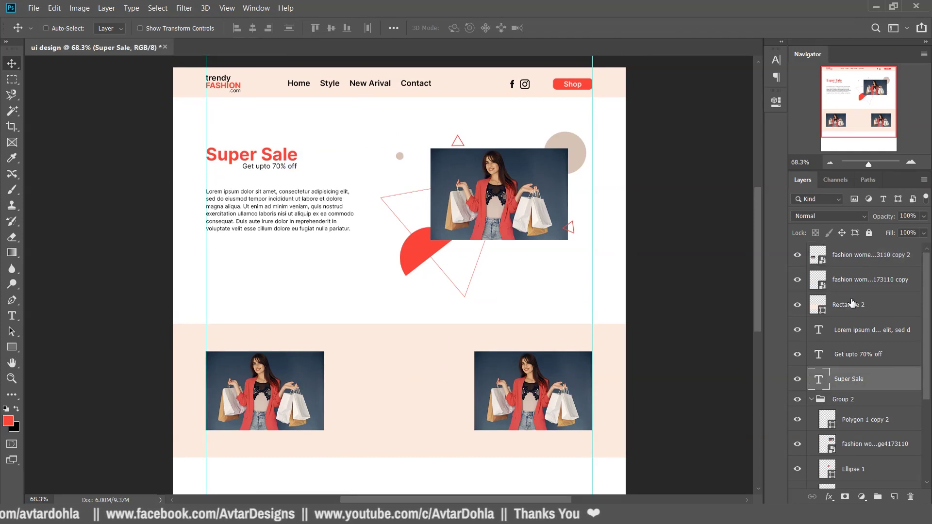
pyautogui.keyDown('ctrl'); pyautogui.click(858, 361); pyautogui.keyUp('ctrl')
pyautogui.moveTo(897, 359); pyautogui.dragTo(883, 249)
pyautogui.moveTo(337, 192)
pyautogui.mouseDown()
pyautogui.moveTo(480, 401)
pyautogui.moveTo(437, 388)
pyautogui.mouseUp()
pyautogui.rightClick(421, 381)
pyautogui.click(437, 388)
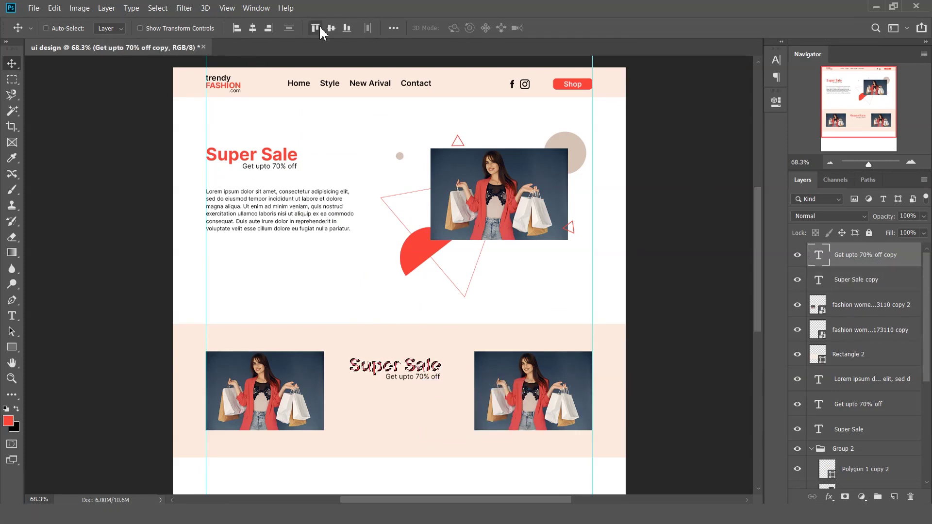
pyautogui.hotkey('ctrl', 'z')
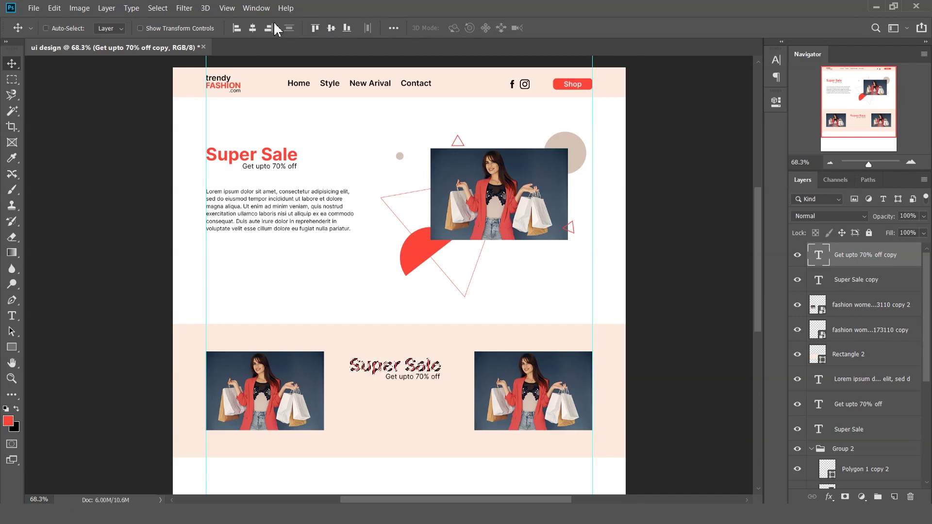
pyautogui.click(254, 28)
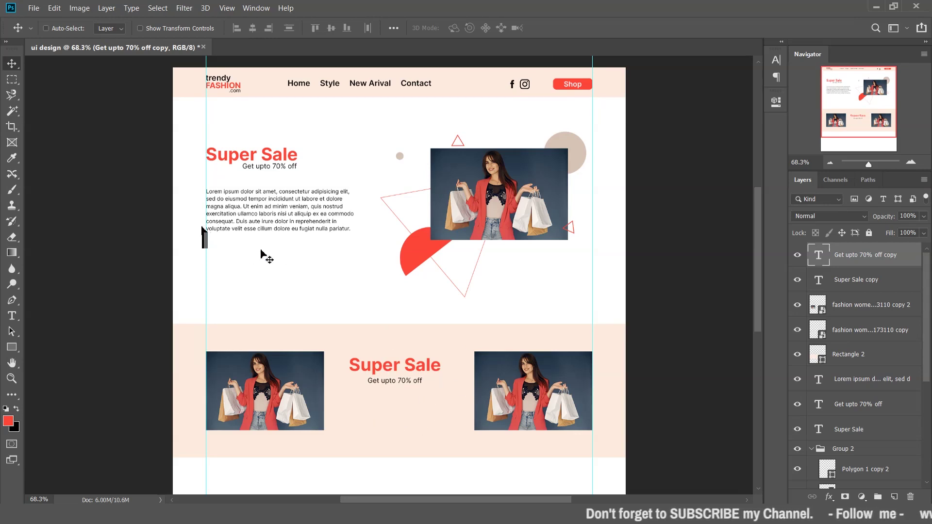
# Duplicate the Shop text and Rounded Rectangle 1 button, placing copies under the hero paragraph and in the band.
pyautogui.rightClick(585, 88)
pyautogui.click(612, 101)
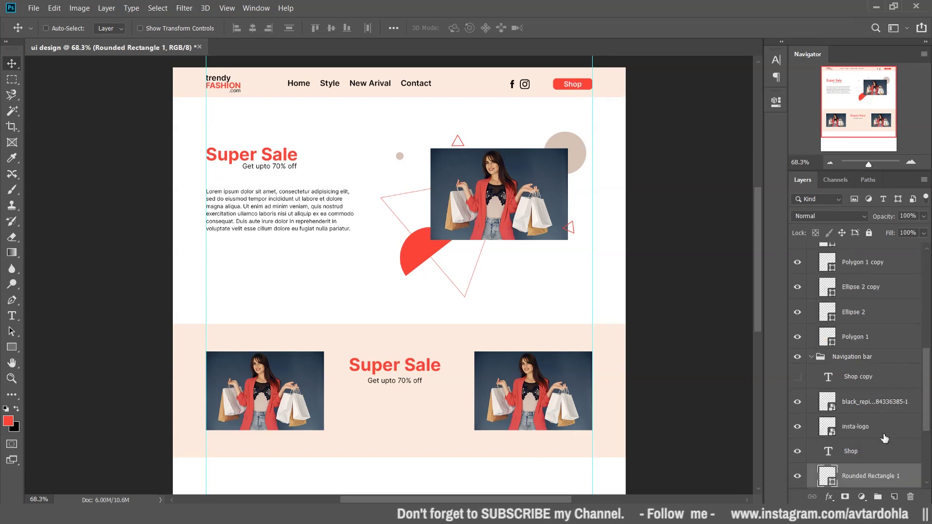
pyautogui.keyDown('ctrl'); pyautogui.click(882, 453); pyautogui.keyUp('ctrl')
pyautogui.moveTo(888, 436); pyautogui.dragTo(870, 241)
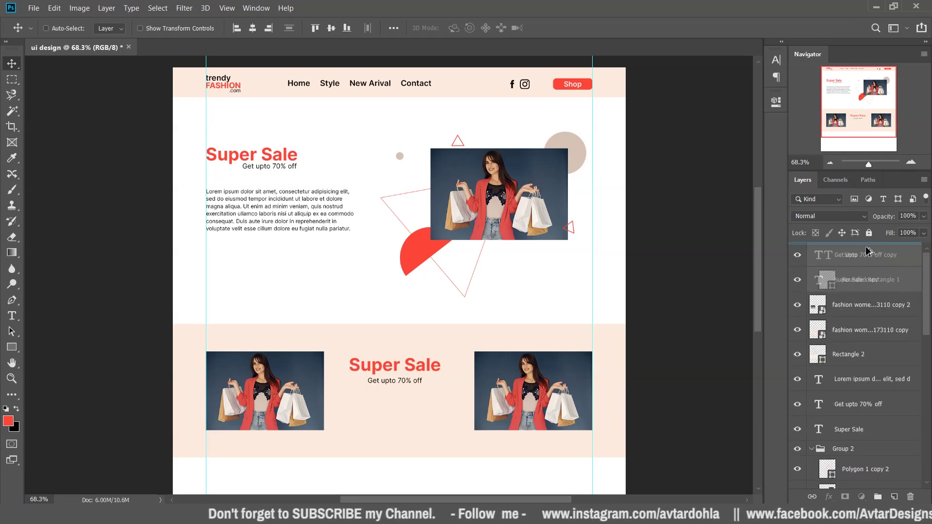
pyautogui.moveTo(865, 247); pyautogui.dragTo(865, 245)
pyautogui.moveTo(572, 120); pyautogui.dragTo(266, 302)
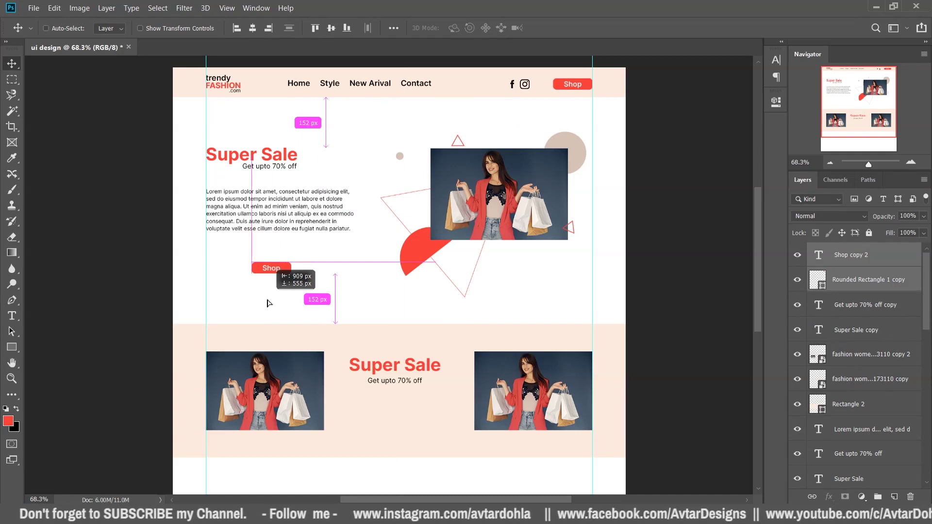
pyautogui.moveTo(267, 303); pyautogui.dragTo(422, 432)
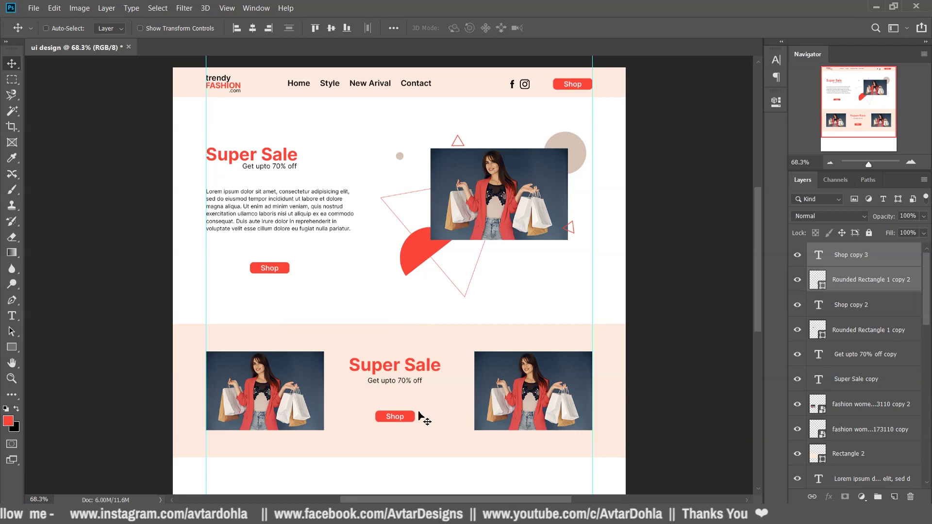
# Fill the band's Shop button (Rounded Rectangle 1 copy 2) with dark navy sampled from the photo backdrop.
pyautogui.doubleClick(825, 276)
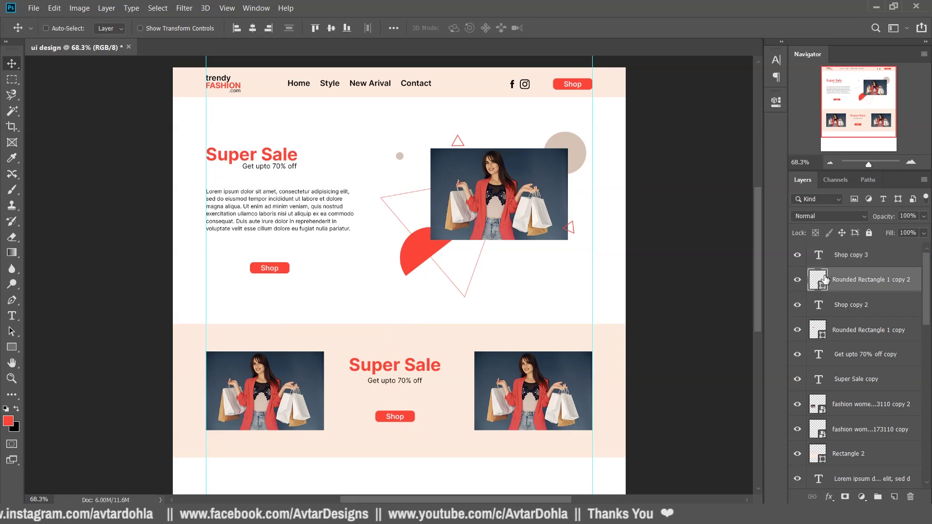
pyautogui.click(502, 373)
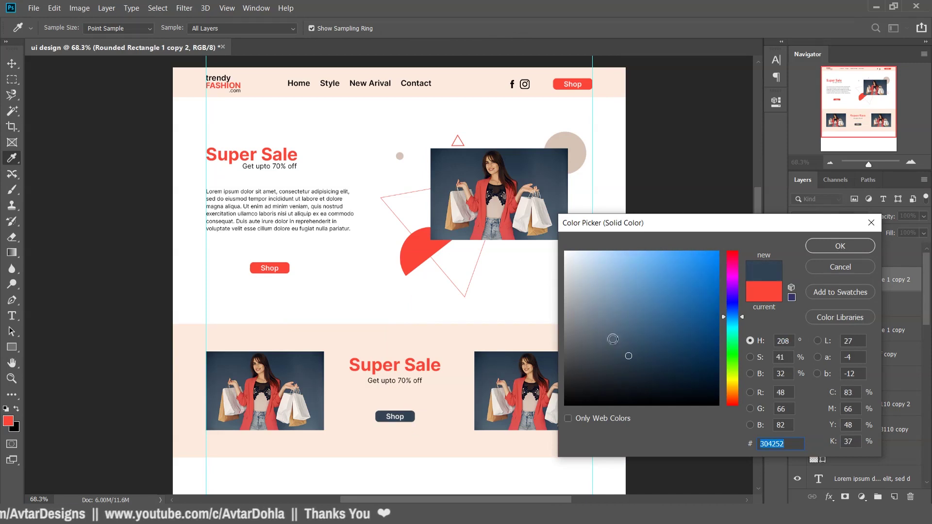
pyautogui.click(840, 246)
pyautogui.press('v')
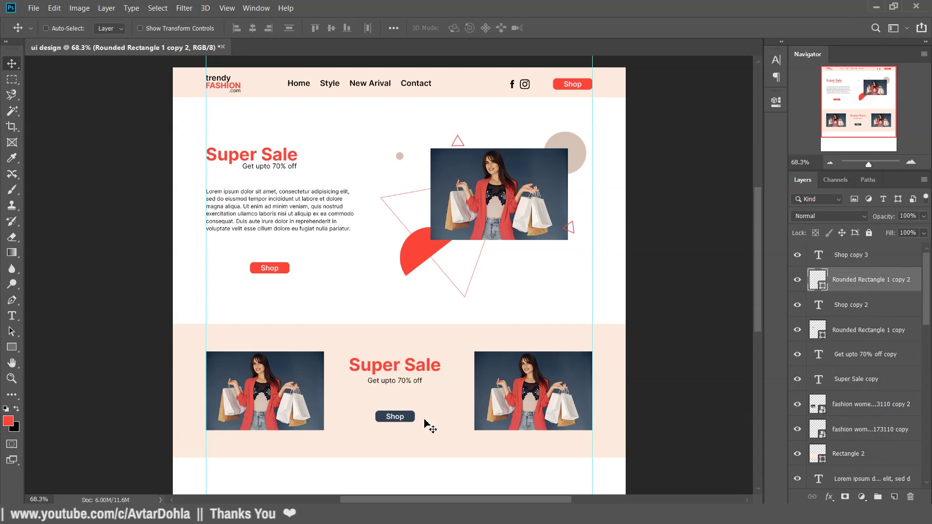
# Select the Super Sale copy and its subtitle and nudge them slightly lower.
pyautogui.rightClick(411, 369)
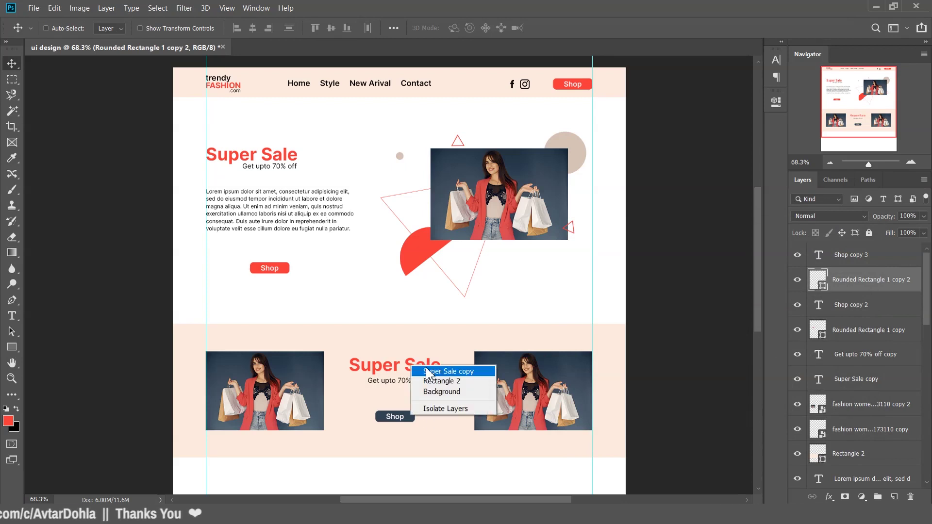
pyautogui.click(444, 371)
pyautogui.keyDown('ctrl'); pyautogui.click(876, 358); pyautogui.keyUp('ctrl')
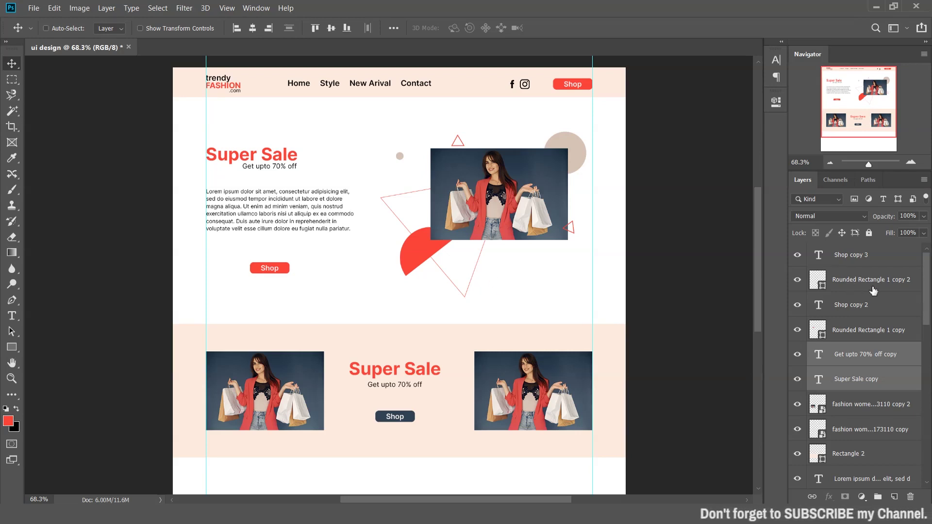
# Group all layers from the top down to Super Sale into Group 3, collapsing the Navigation bar group.
pyautogui.click(859, 255)
pyautogui.scroll(-3, 856, 360)
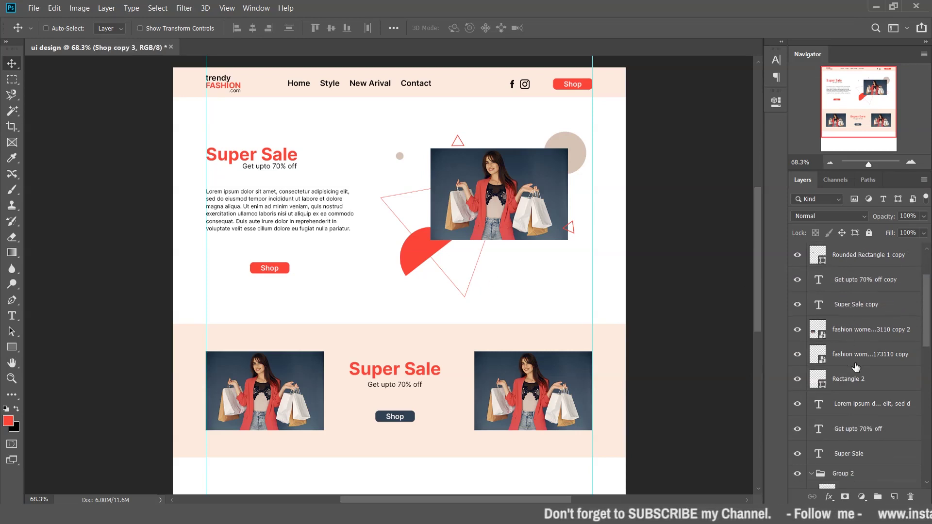
pyautogui.scroll(-3, 856, 369)
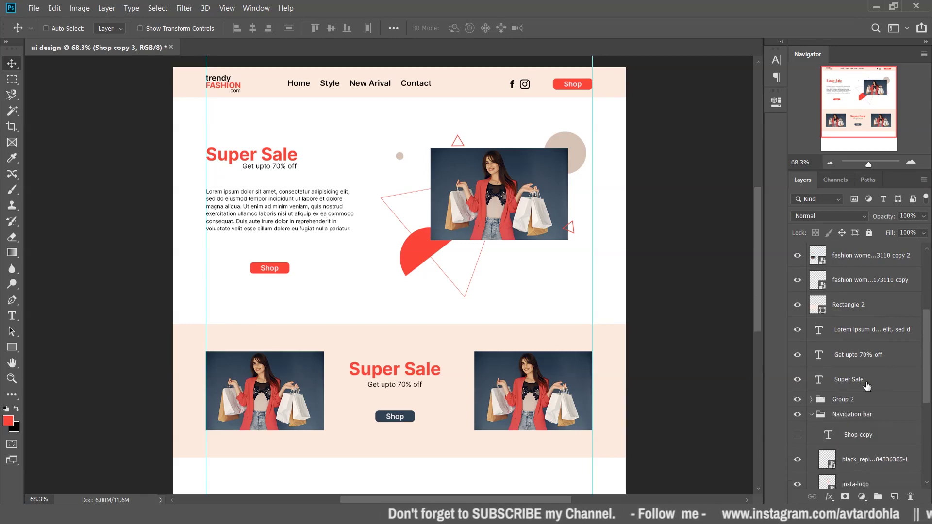
pyautogui.keyDown('shift'); pyautogui.click(867, 386); pyautogui.keyUp('shift')
pyautogui.hotkey('ctrl', 'g')
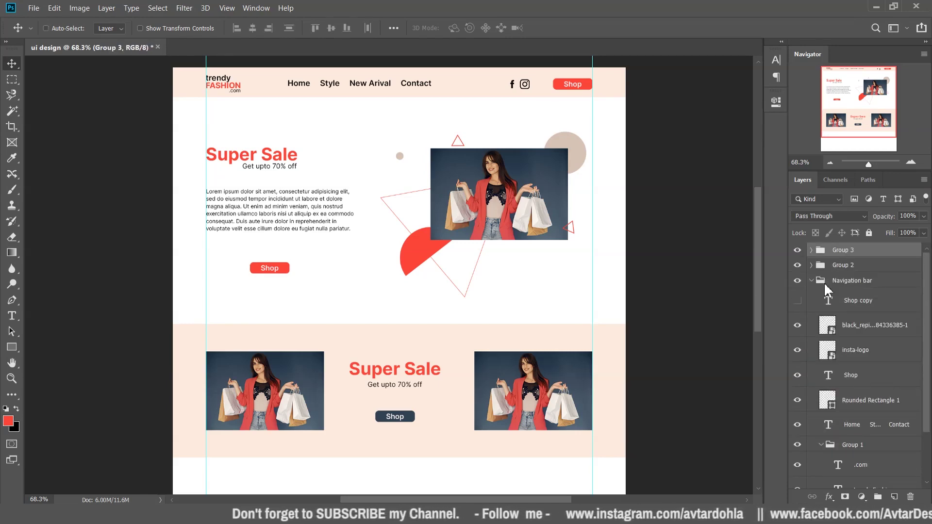
pyautogui.click(810, 280)
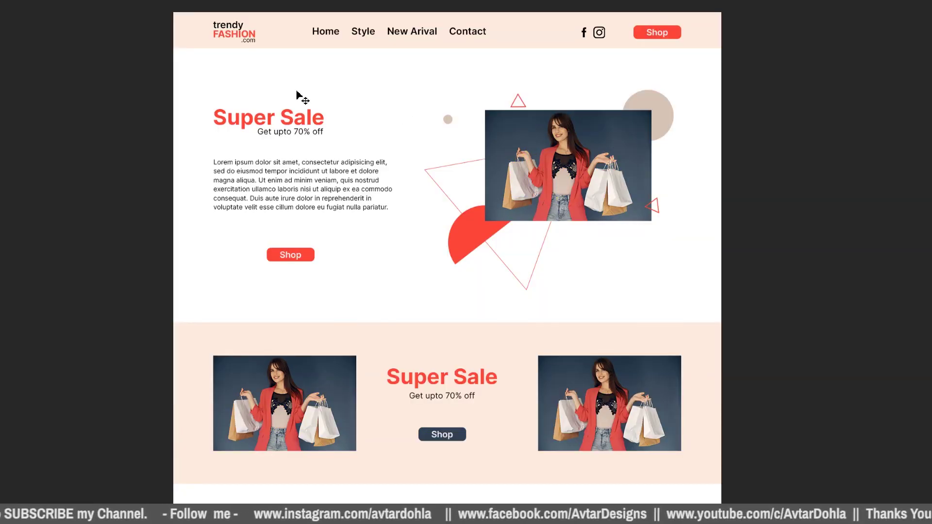
pyautogui.moveTo(697, 291); pyautogui.dragTo(702, 236)
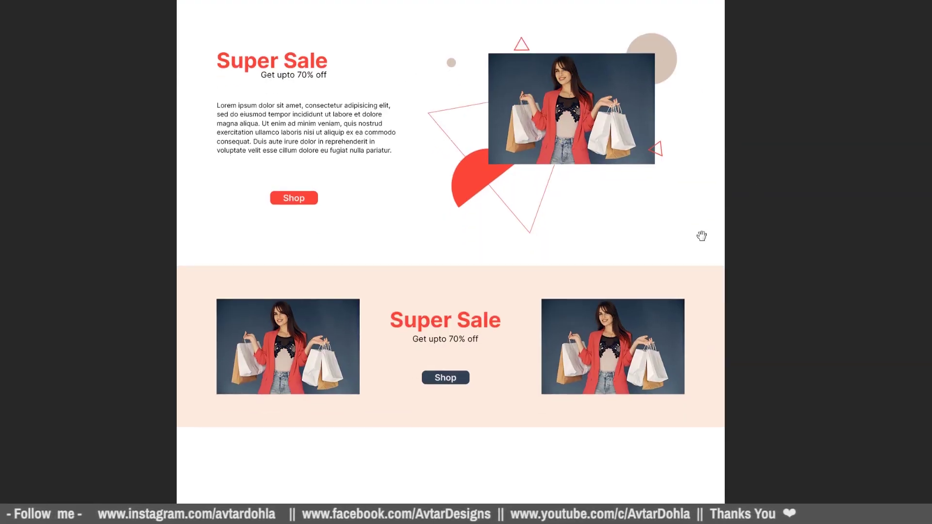
pyautogui.scroll(-3, 702, 236)
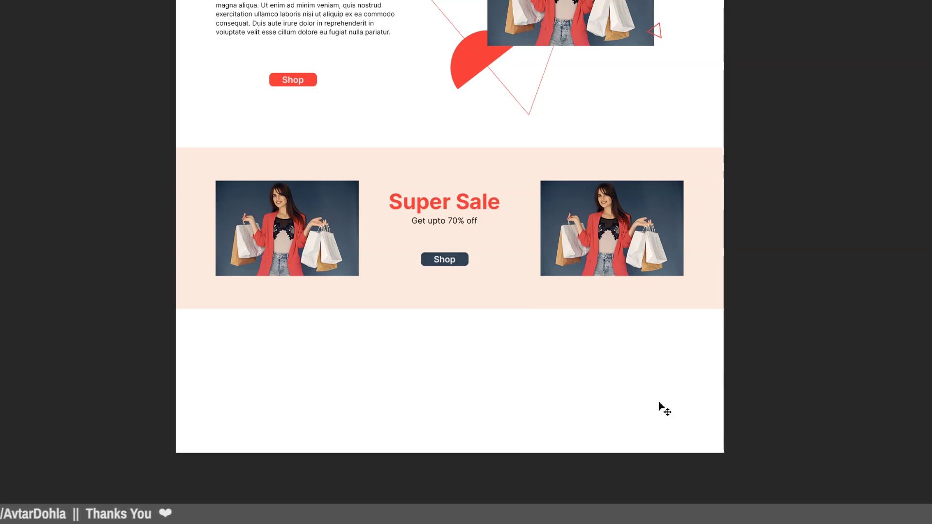
pyautogui.scroll(3, 641, 330)
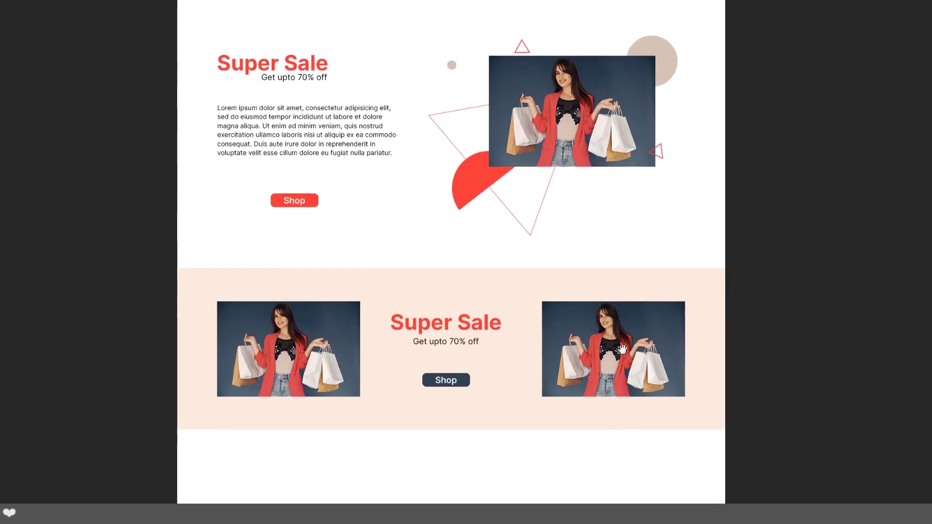